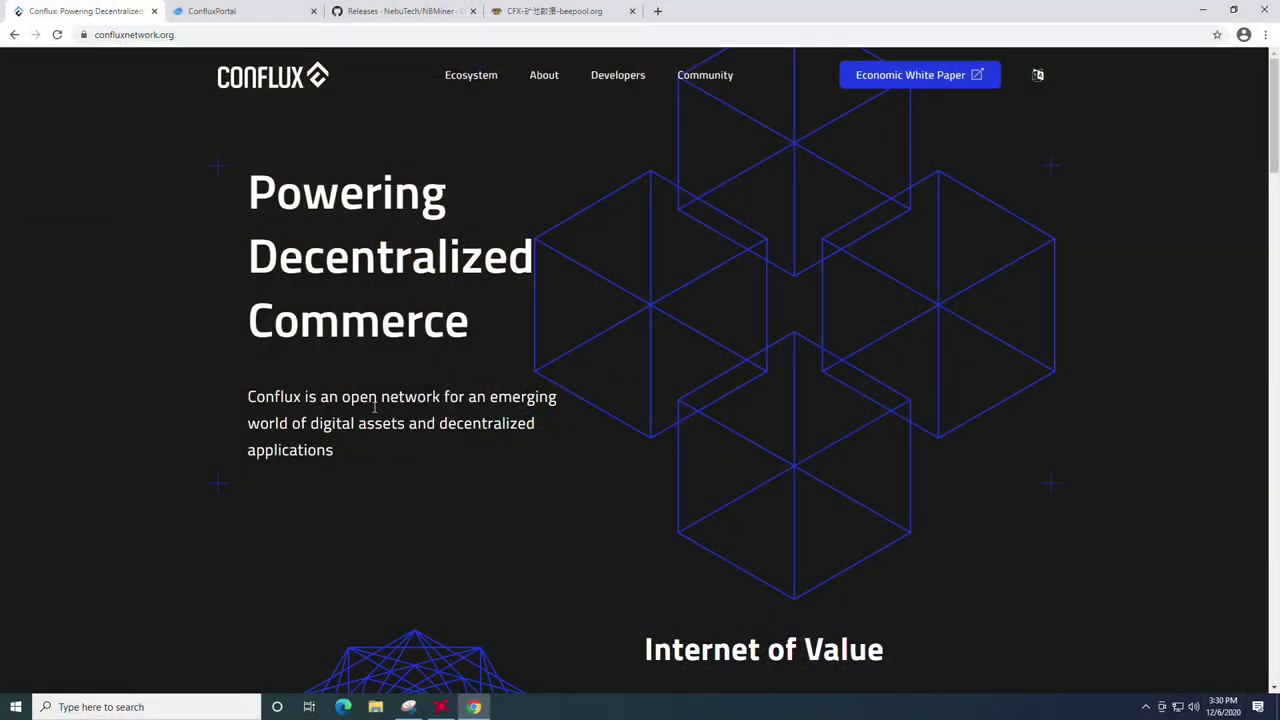
Step: Scroll up and down through the Conflux homepage to review its sections
{"action": "scroll", "coordinate": [434, 358], "scroll_direction": "down", "scroll_amount": 5}
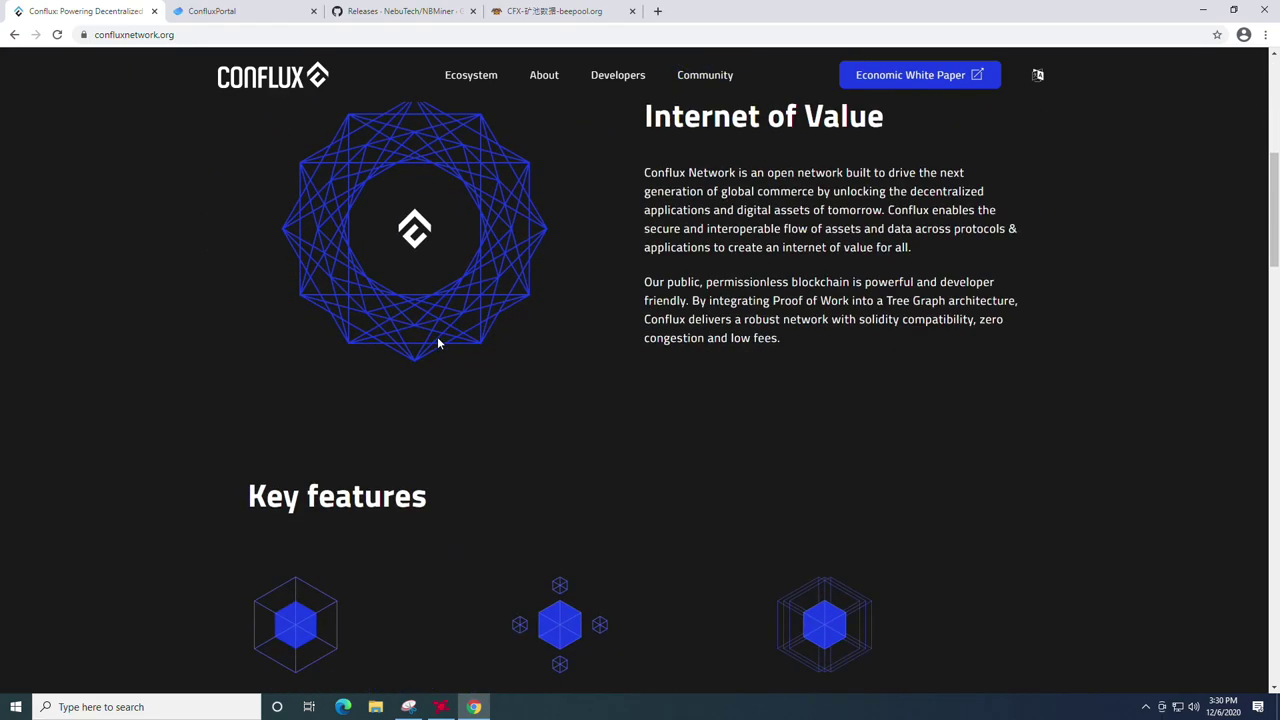
{"action": "scroll", "coordinate": [543, 297], "scroll_direction": "down", "scroll_amount": 6}
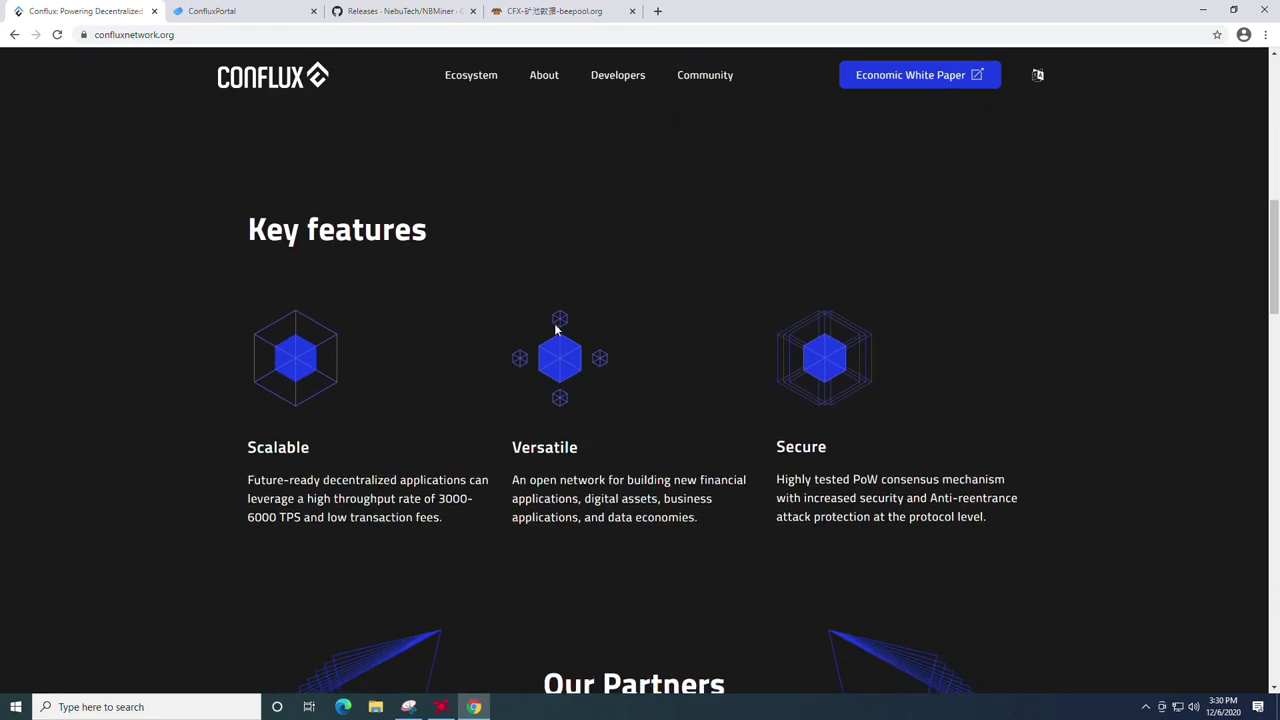
{"action": "scroll", "coordinate": [554, 324], "scroll_direction": "down", "scroll_amount": 10}
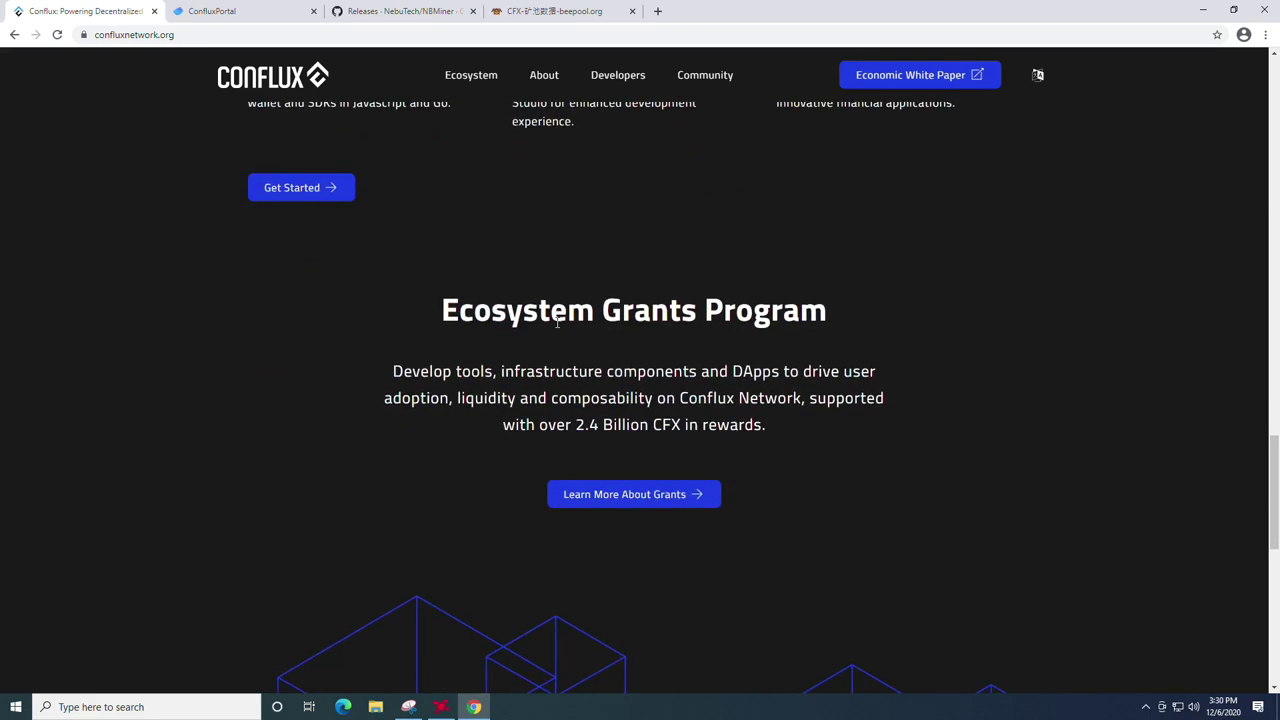
{"action": "scroll", "coordinate": [557, 322], "scroll_direction": "up", "scroll_amount": 6}
{"action": "scroll", "coordinate": [555, 322], "scroll_direction": "up", "scroll_amount": 12}
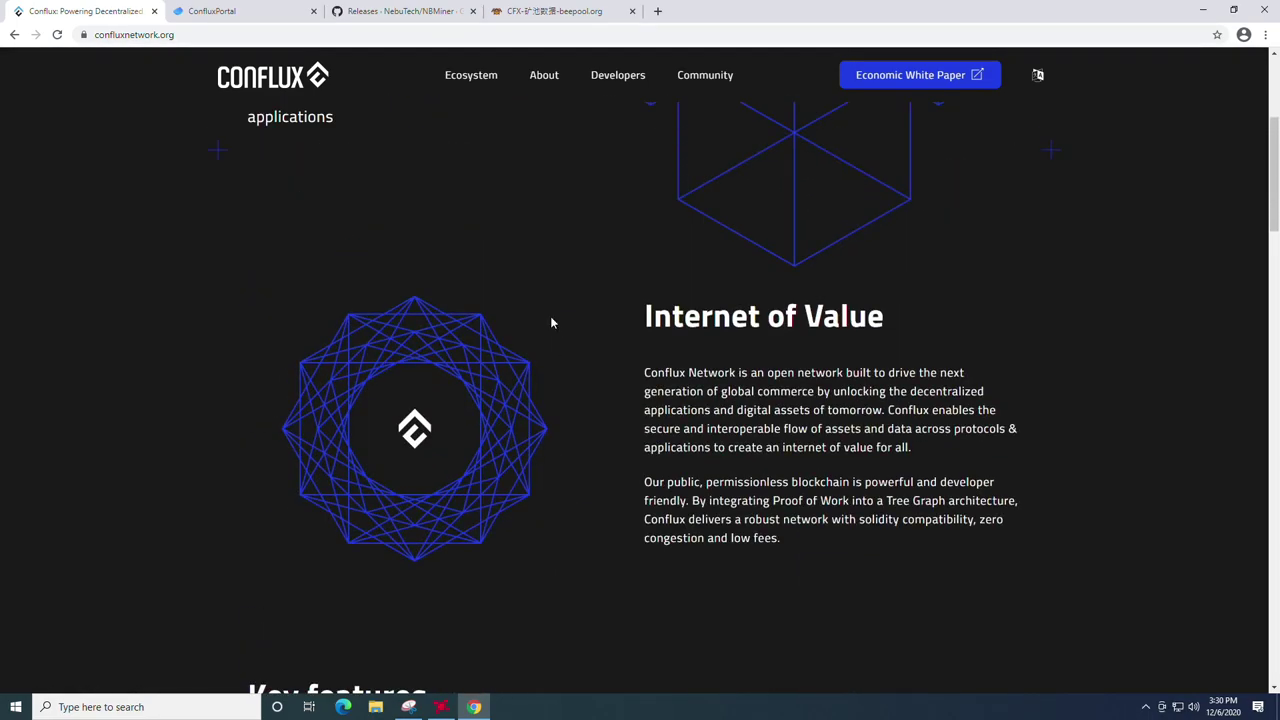
{"action": "scroll", "coordinate": [551, 321], "scroll_direction": "up", "scroll_amount": 2}
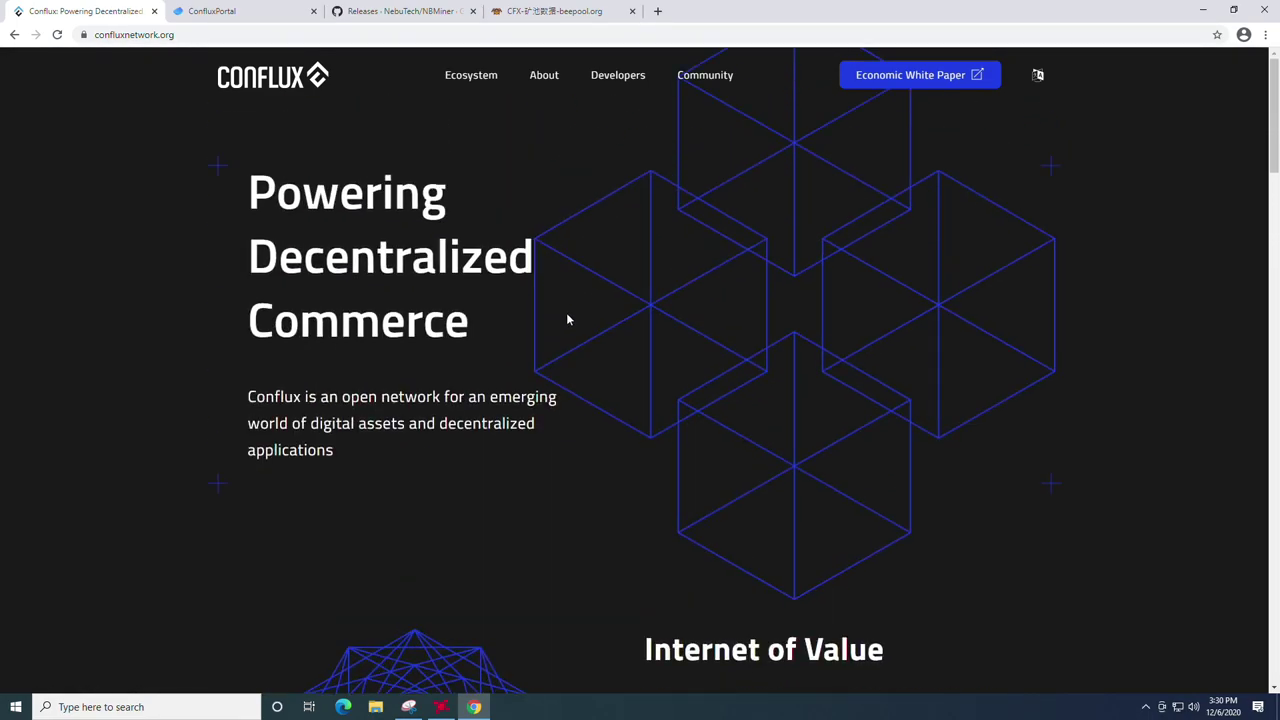
{"action": "scroll", "coordinate": [559, 314], "scroll_direction": "down", "scroll_amount": 8}
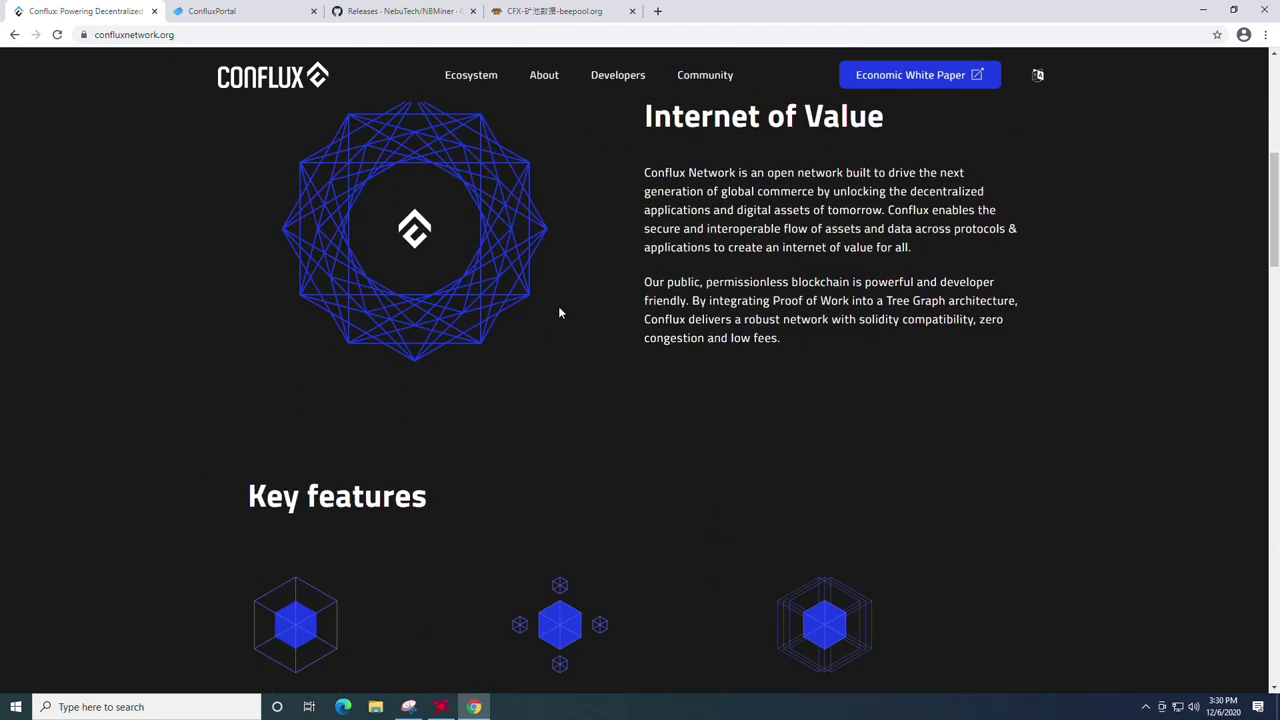
{"action": "scroll", "coordinate": [559, 313], "scroll_direction": "down", "scroll_amount": 10}
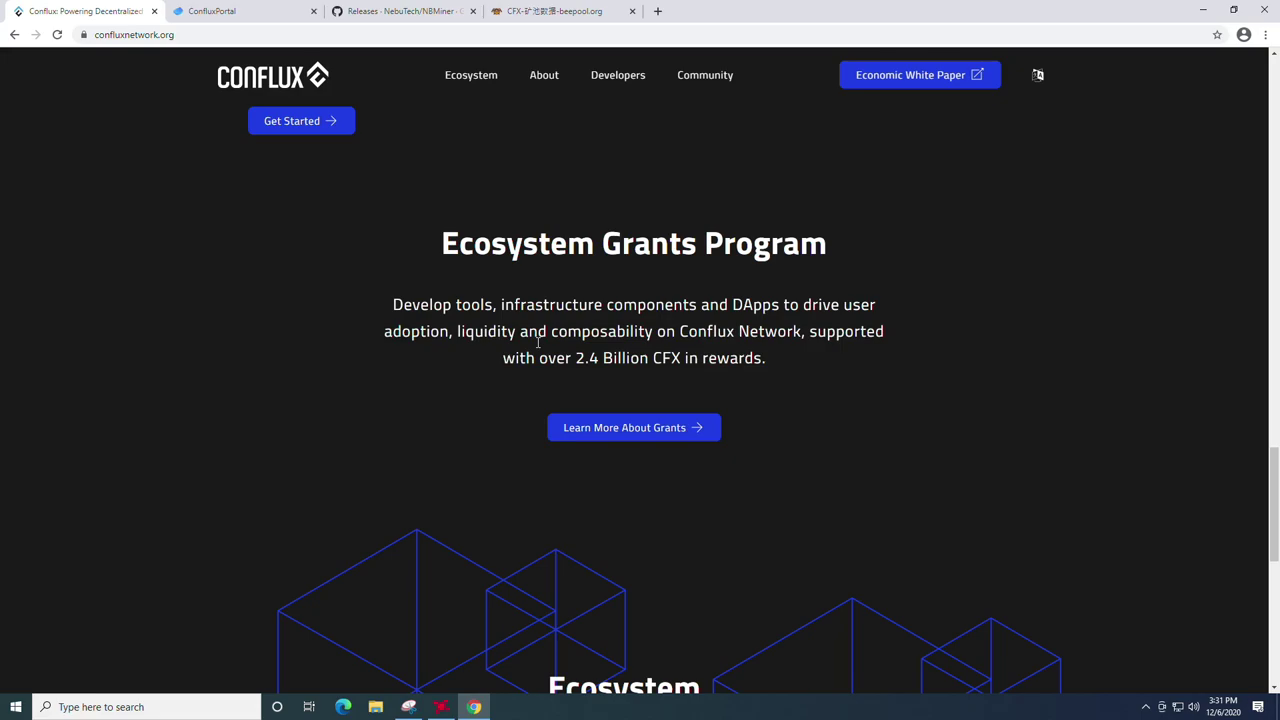
{"action": "scroll", "coordinate": [485, 357], "scroll_direction": "up", "scroll_amount": 20}
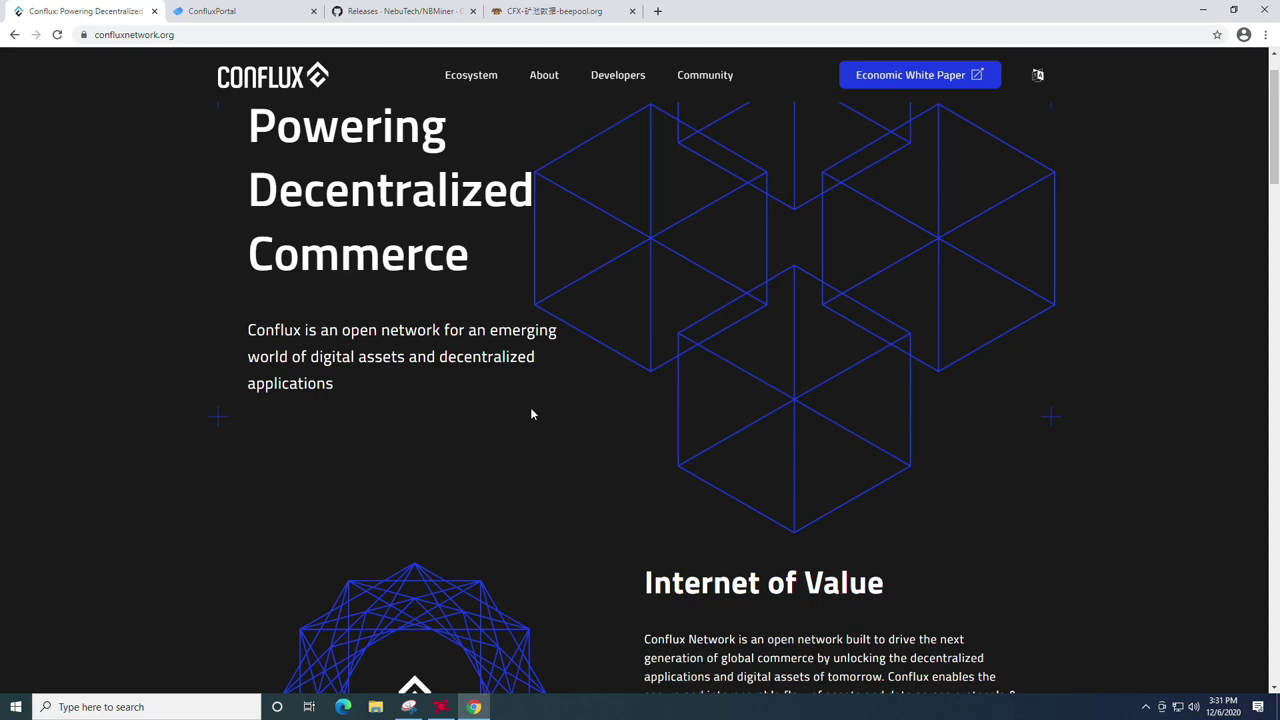
{"action": "scroll", "coordinate": [530, 310], "scroll_direction": "up", "scroll_amount": 1}
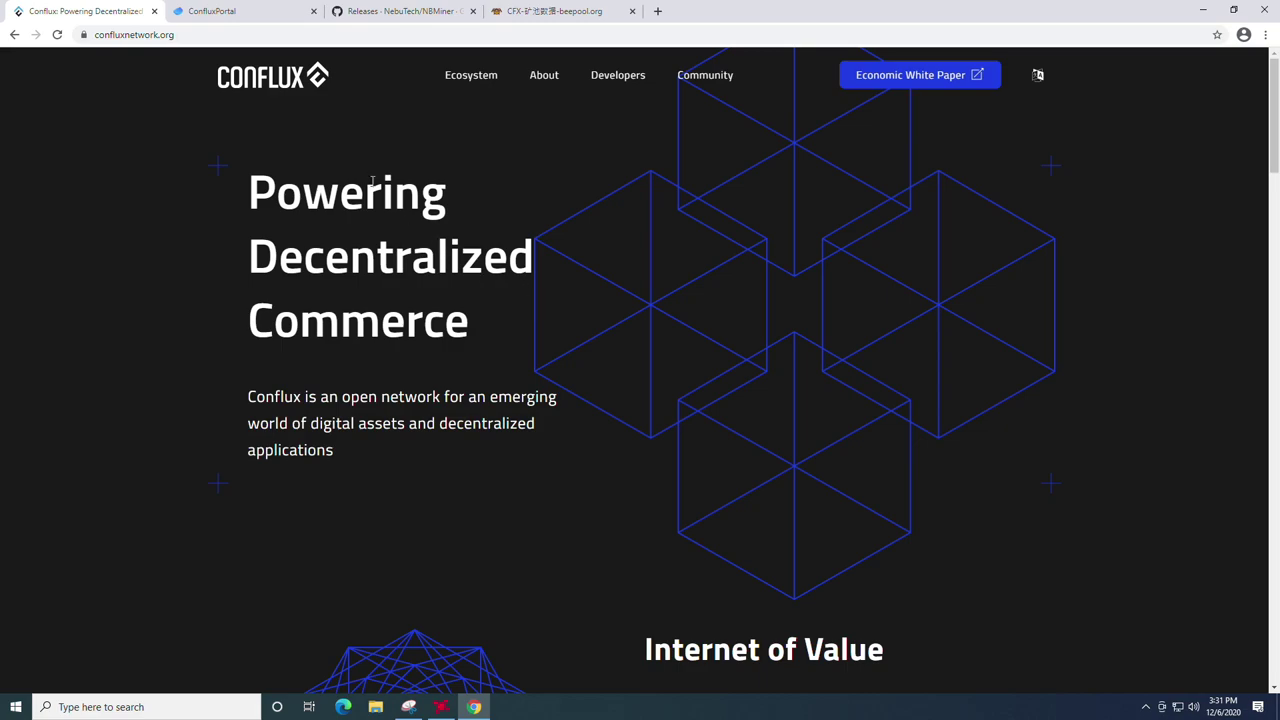
Step: Add the ConfluxPortal extension to Chrome from its Chrome Web Store page
{"action": "left_click", "coordinate": [230, 12]}
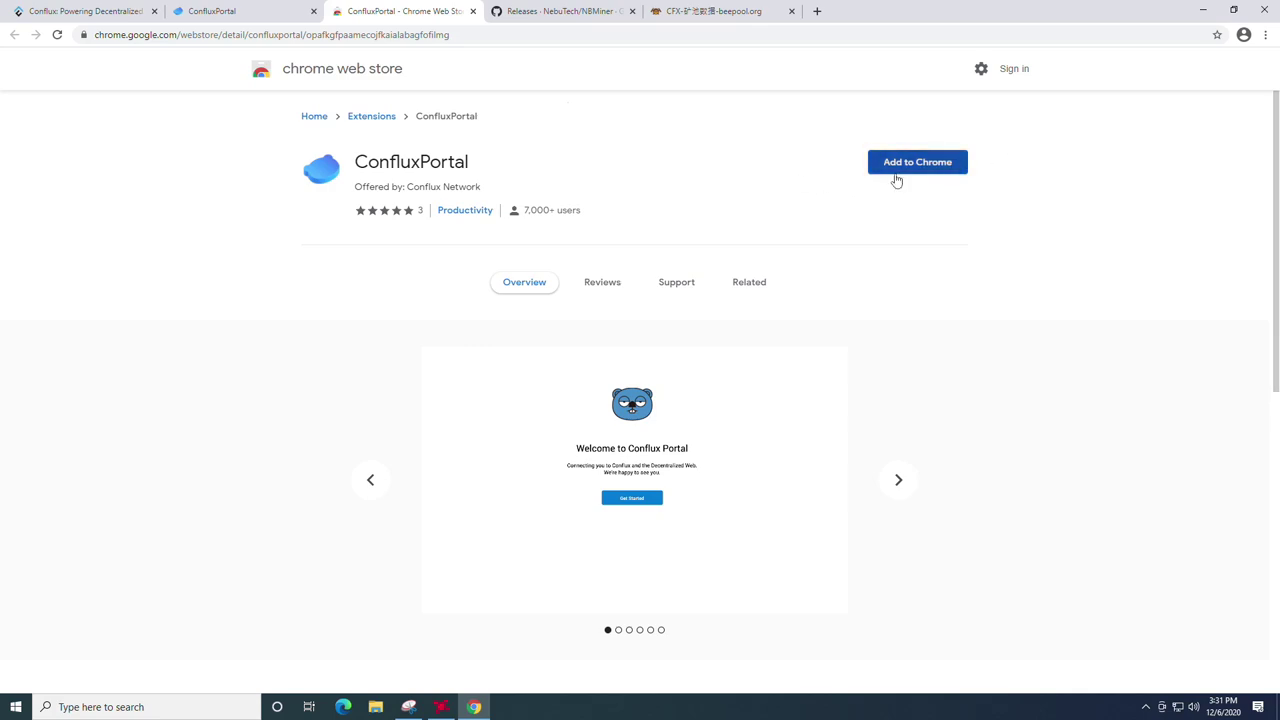
{"action": "left_click", "coordinate": [932, 170]}
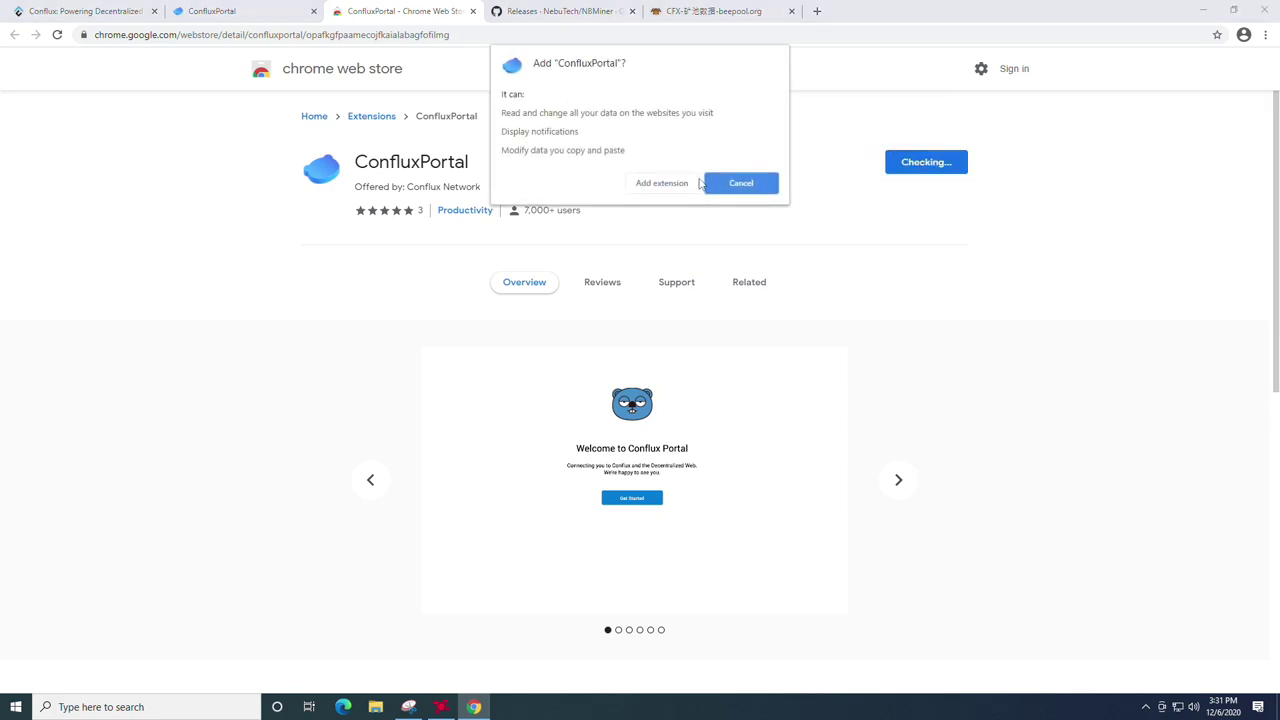
{"action": "left_click", "coordinate": [660, 189]}
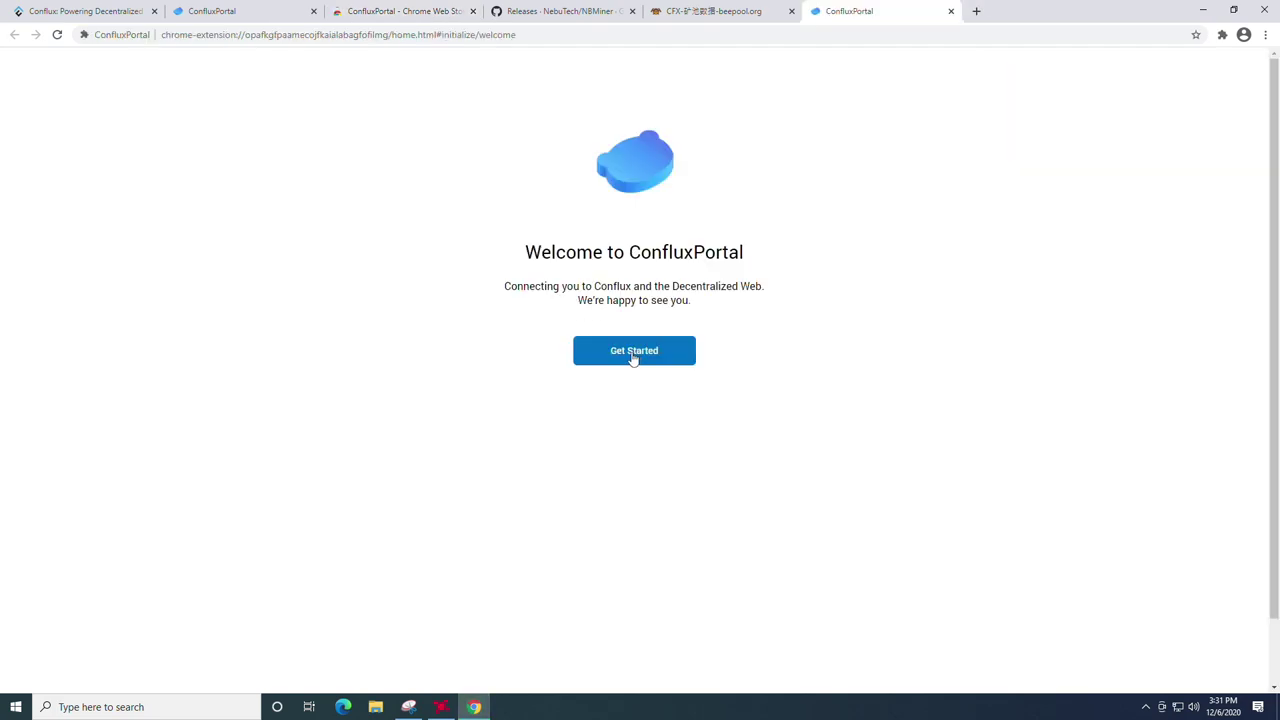
Step: Start ConfluxPortal setup, choose to create a new wallet, and agree to share anonymous usage data
{"action": "left_click", "coordinate": [632, 358]}
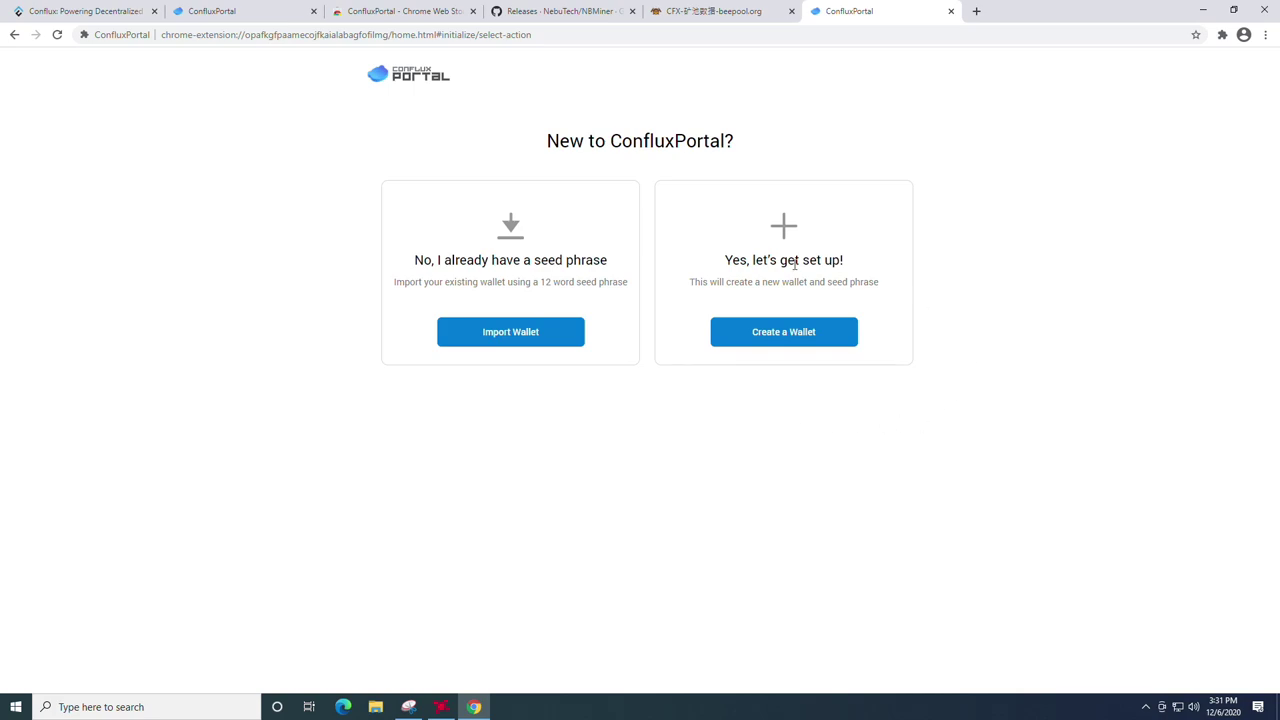
{"action": "left_click", "coordinate": [792, 340]}
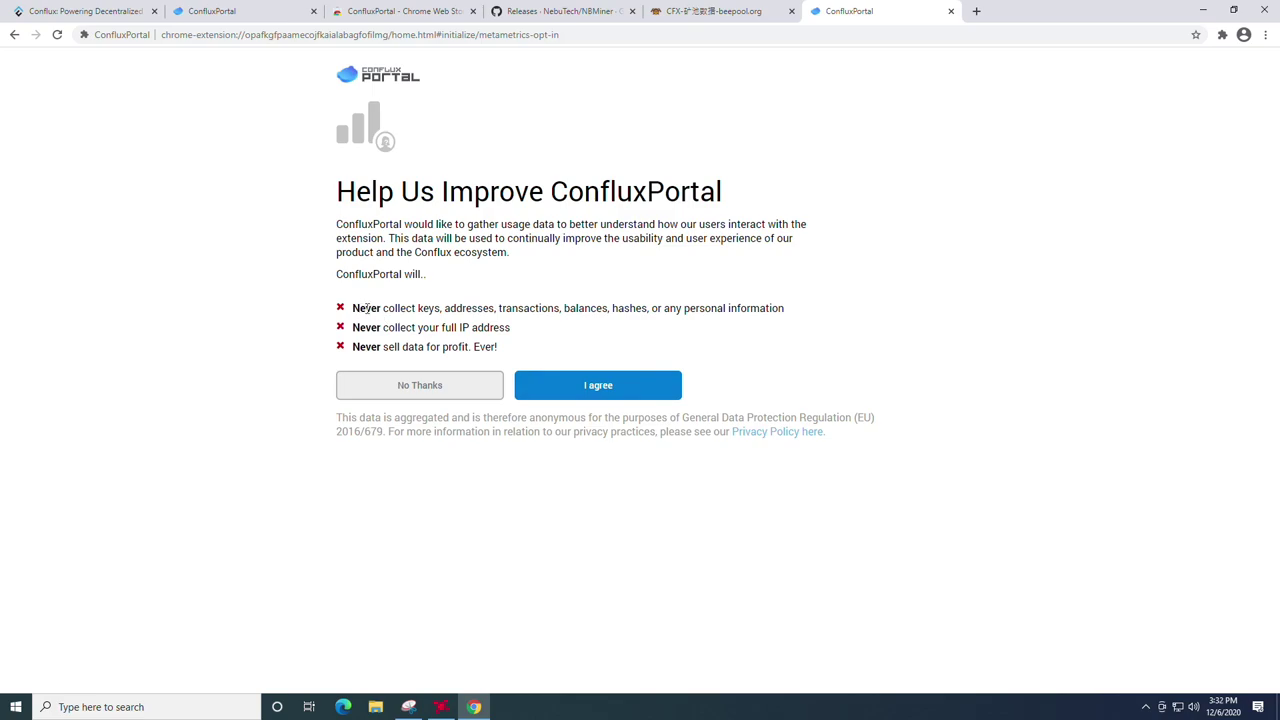
{"action": "left_click_drag", "start_coordinate": [377, 310], "coordinate": [424, 310]}
{"action": "left_click", "coordinate": [376, 309]}
{"action": "mouse_move", "coordinate": [385, 330]}
{"action": "left_mouse_down"}
{"action": "mouse_move", "coordinate": [472, 328]}
{"action": "mouse_move", "coordinate": [383, 348]}
{"action": "left_mouse_up"}
{"action": "left_click", "coordinate": [487, 322]}
{"action": "left_click", "coordinate": [431, 349]}
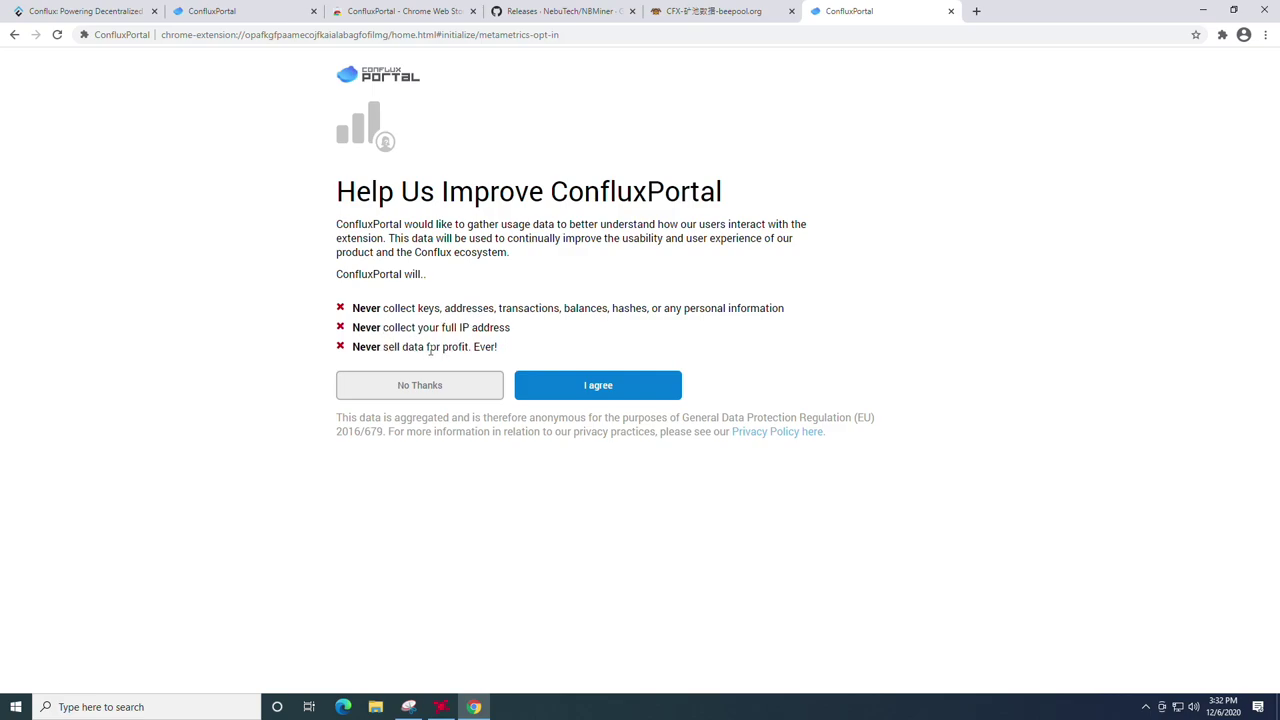
{"action": "left_click", "coordinate": [604, 391]}
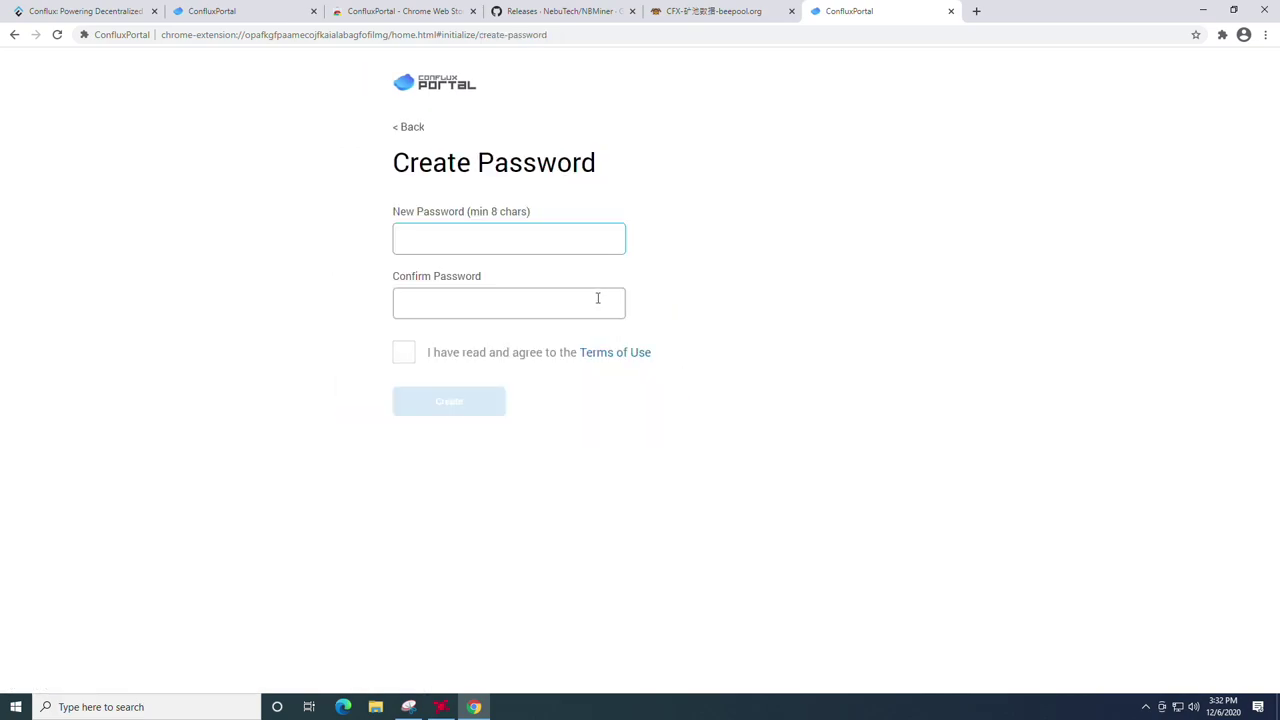
Step: Enter and confirm the wallet password, accept the terms of use, and create the wallet
{"action": "type", "text": "1234567812"}
{"action": "left_click", "coordinate": [598, 298]}
{"action": "type", "text": "123456789012"}
{"action": "left_click", "coordinate": [626, 355]}
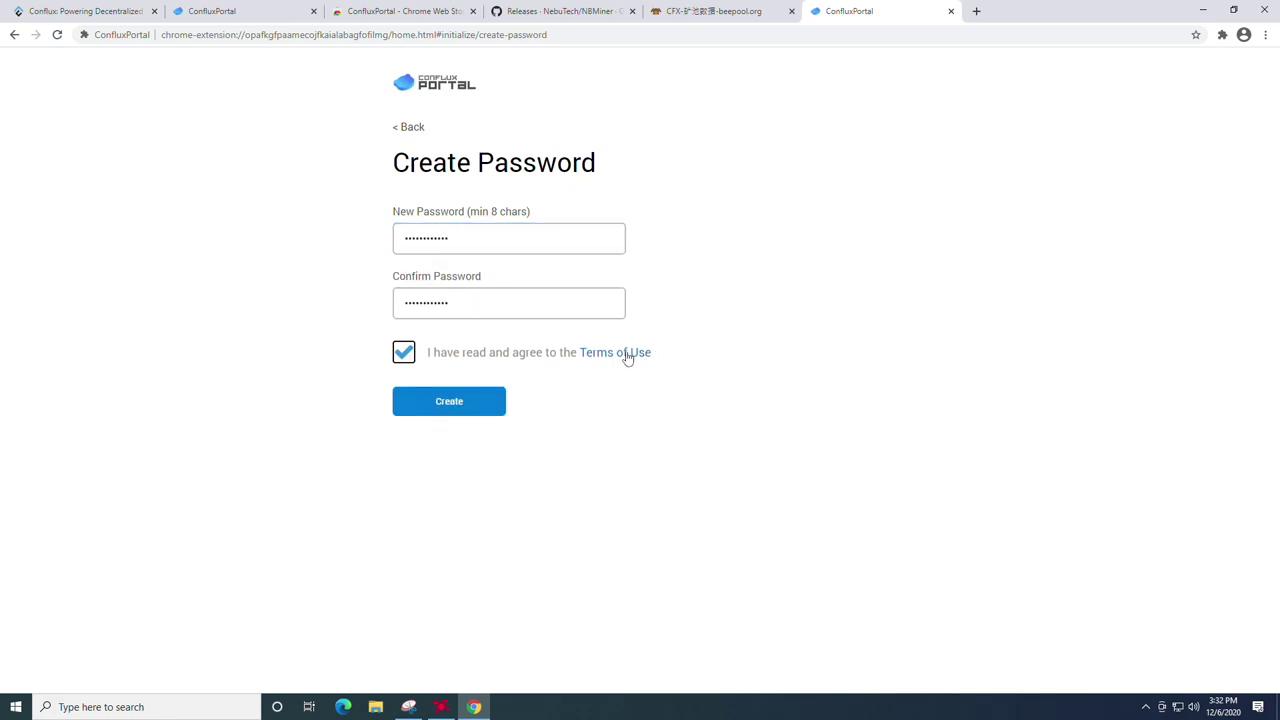
{"action": "left_click", "coordinate": [459, 404]}
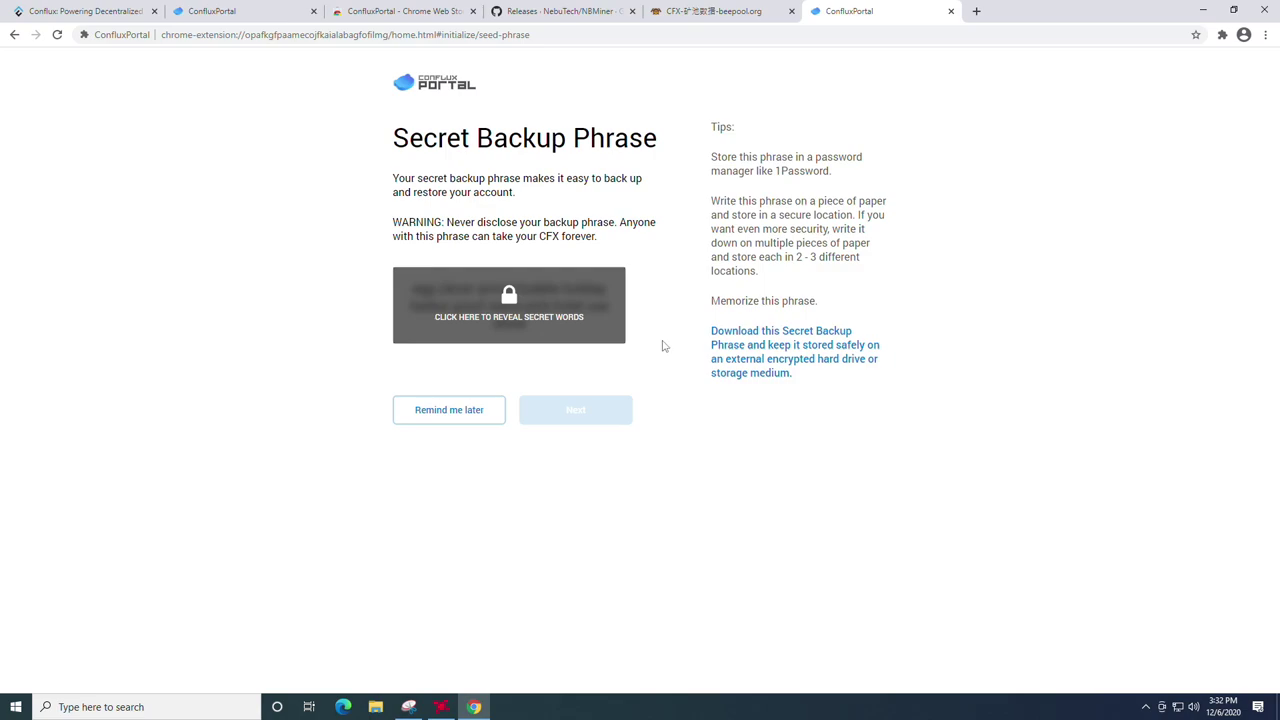
Step: Reveal the secret backup phrase, copy it, and paste it into a new Notepad document
{"action": "left_click", "coordinate": [509, 300]}
{"action": "left_click_drag", "start_coordinate": [534, 331], "coordinate": [413, 292]}
{"action": "key", "text": "ctrl+c"}
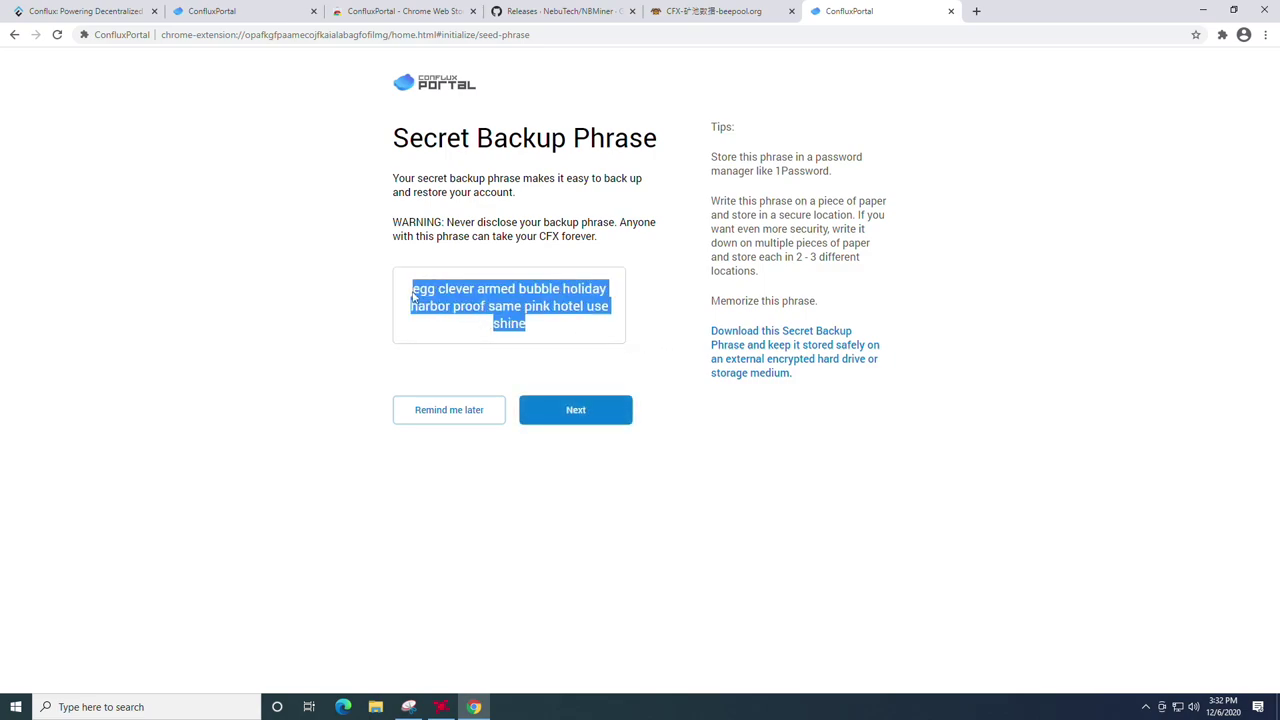
{"action": "left_click", "coordinate": [150, 707]}
{"action": "type", "text": "not"}
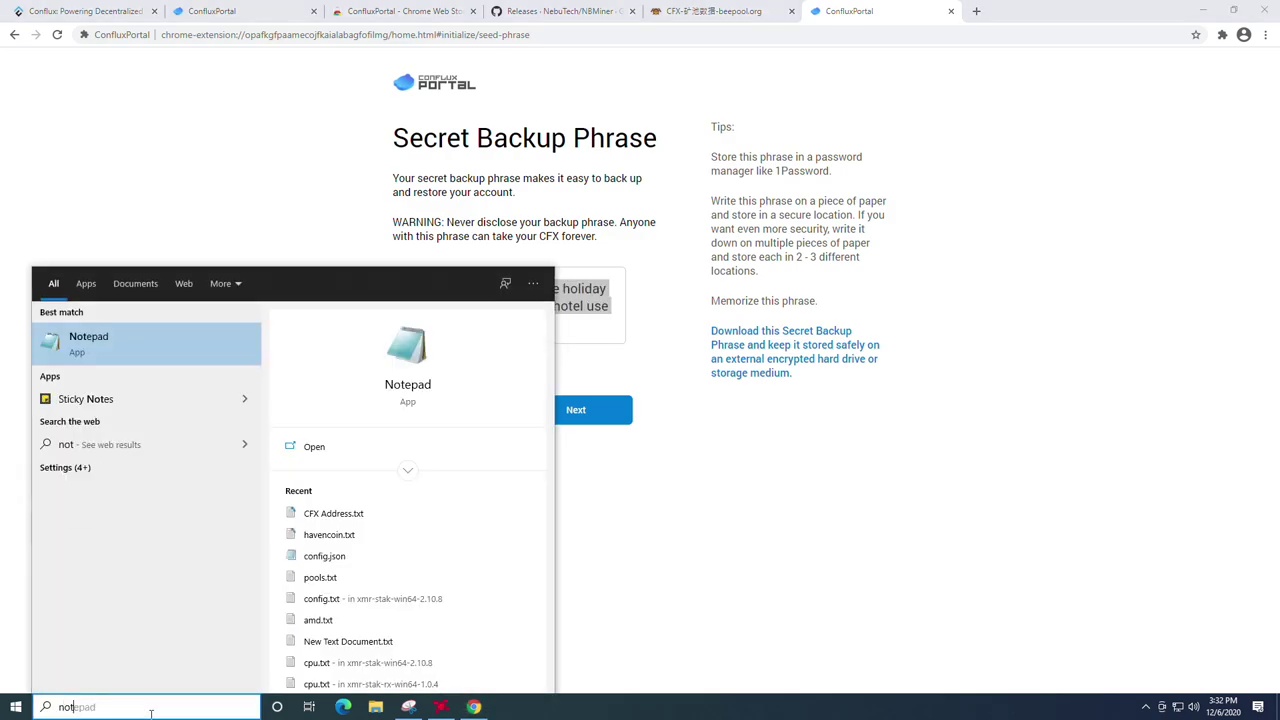
{"action": "key", "text": "Return"}
{"action": "key", "text": "ctrl+v"}
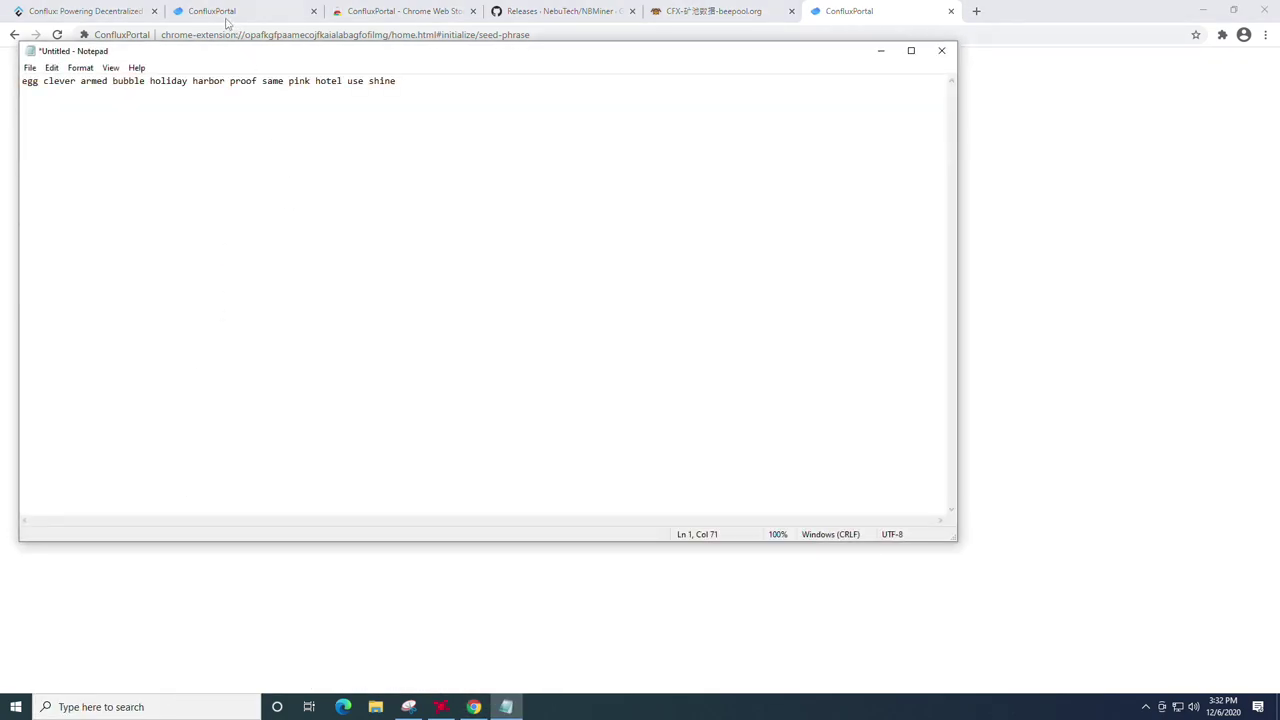
Step: Save the Notepad document to the Desktop as 'conflux key'
{"action": "left_click_drag", "start_coordinate": [228, 51], "coordinate": [404, 87]}
{"action": "left_click", "coordinate": [205, 103]}
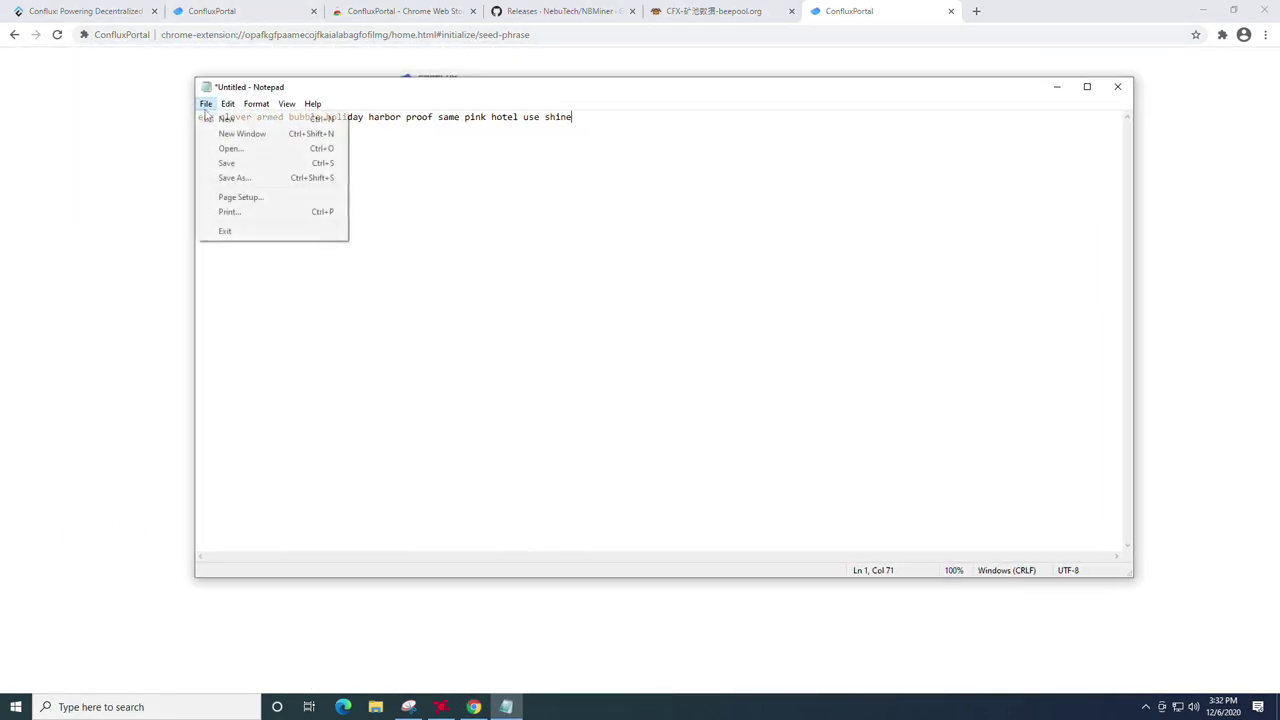
{"action": "left_click", "coordinate": [250, 163]}
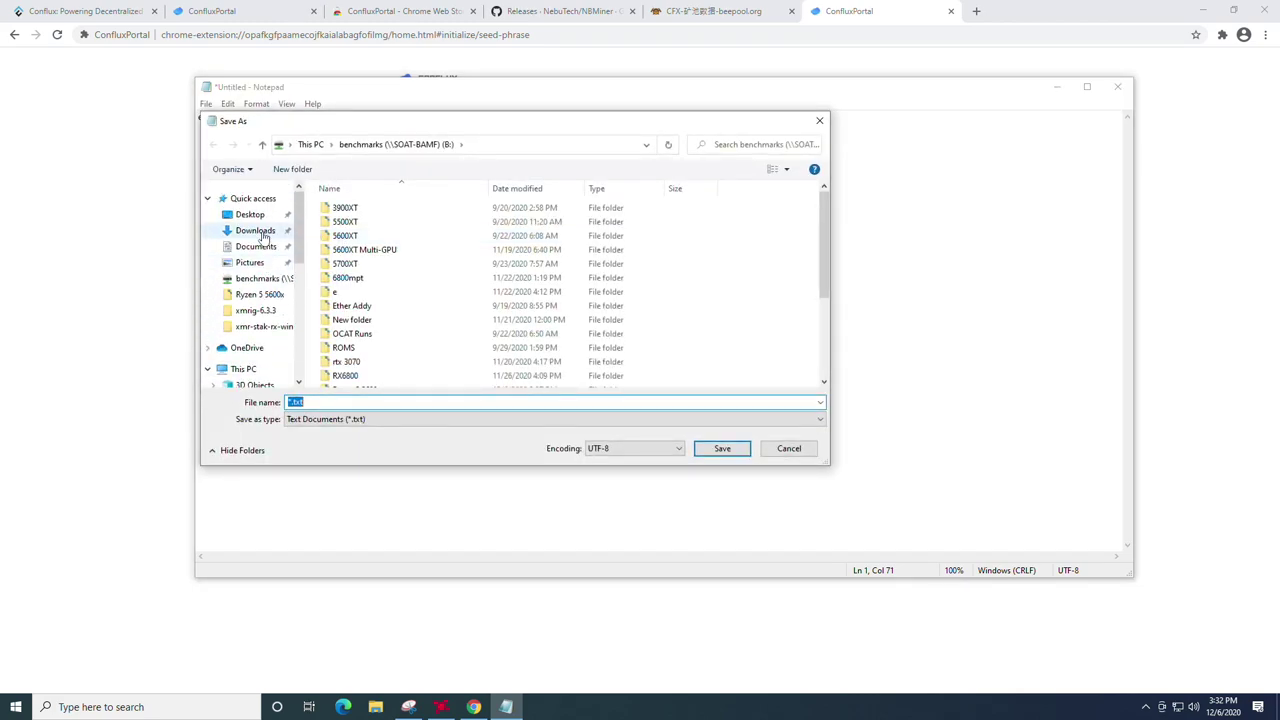
{"action": "left_click", "coordinate": [250, 214]}
{"action": "left_click", "coordinate": [320, 401]}
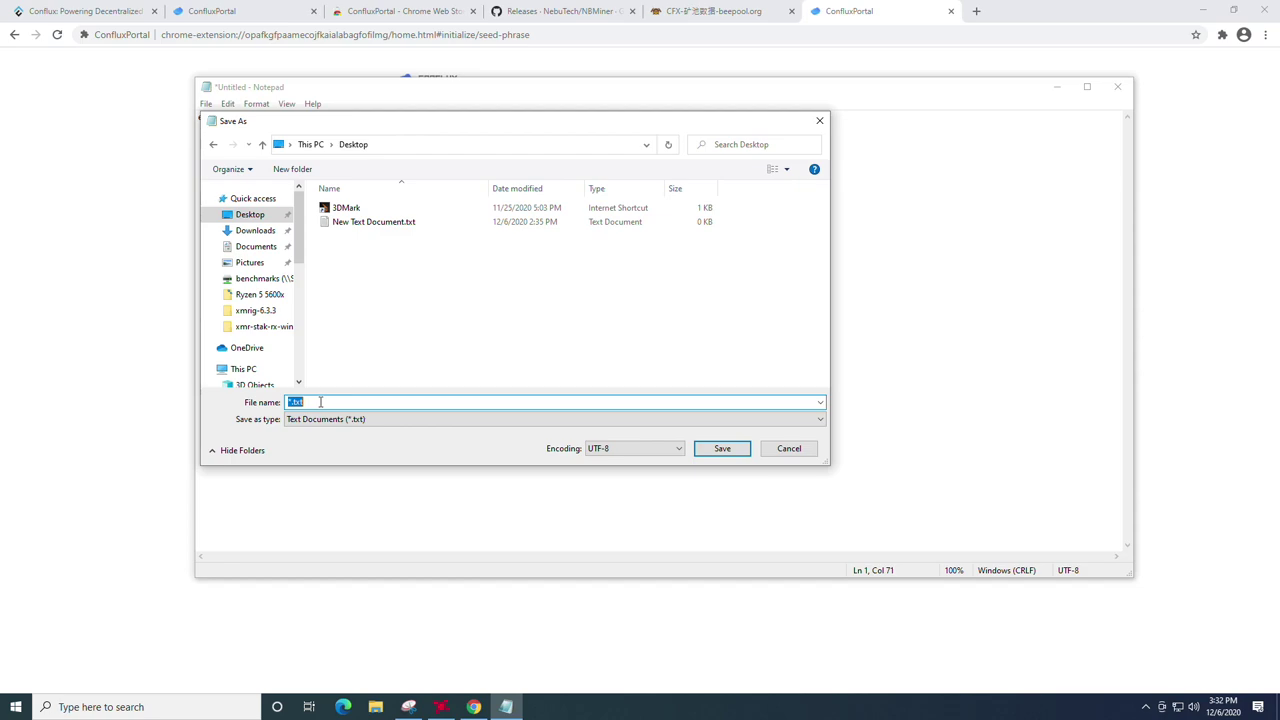
{"action": "type", "text": "conflux key"}
{"action": "left_click", "coordinate": [720, 447]}
Step: Continue to phrase confirmation and arrange Notepad and the browser side by side
{"action": "left_click", "coordinate": [1057, 87]}
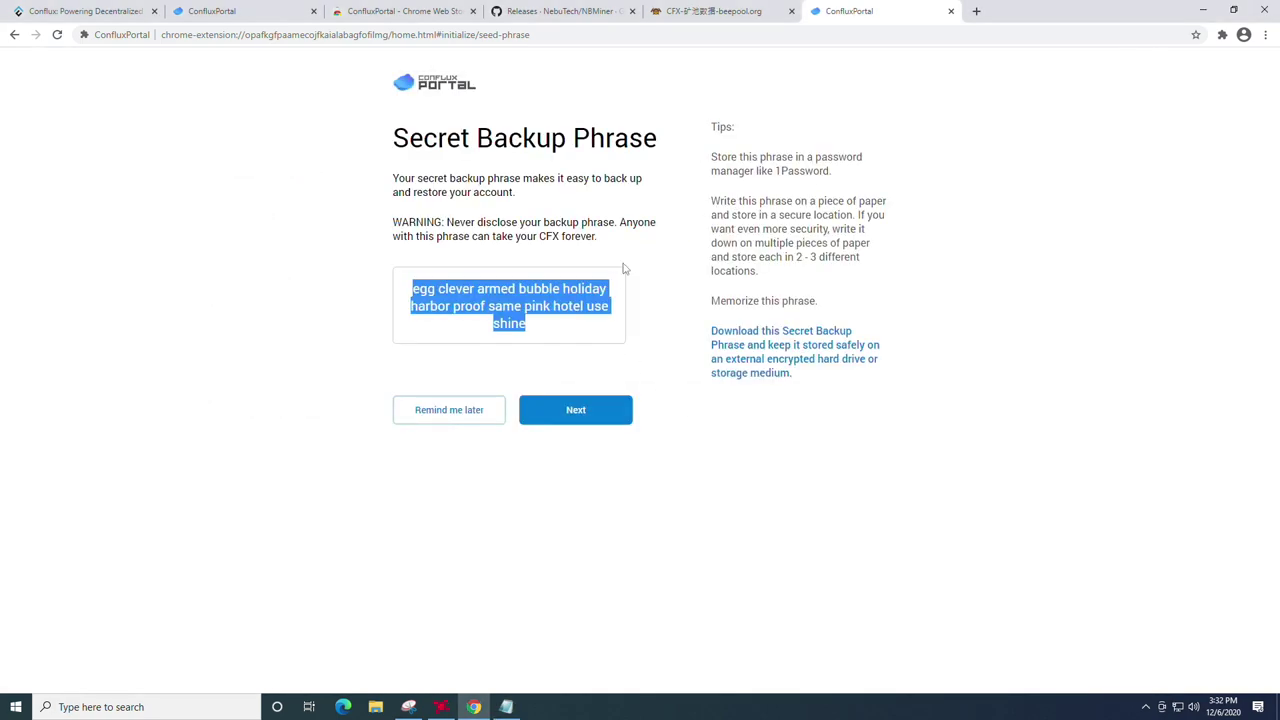
{"action": "left_click", "coordinate": [578, 415]}
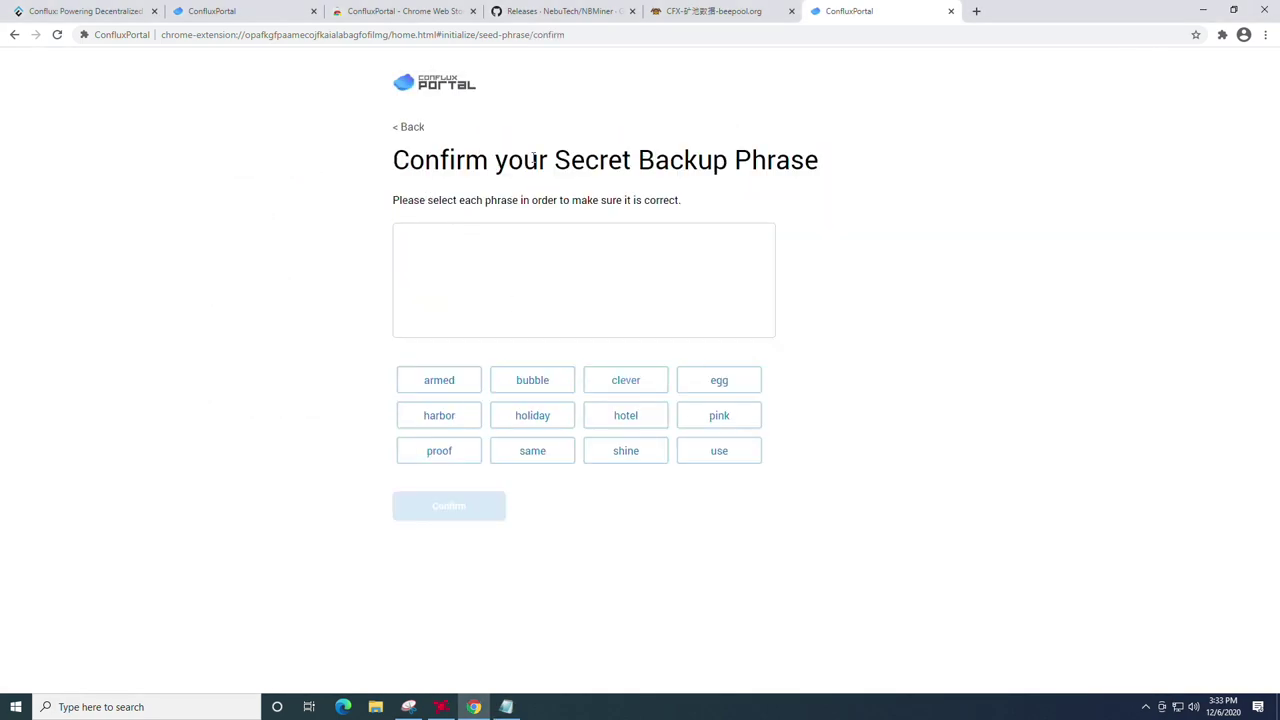
{"action": "left_click", "coordinate": [506, 707]}
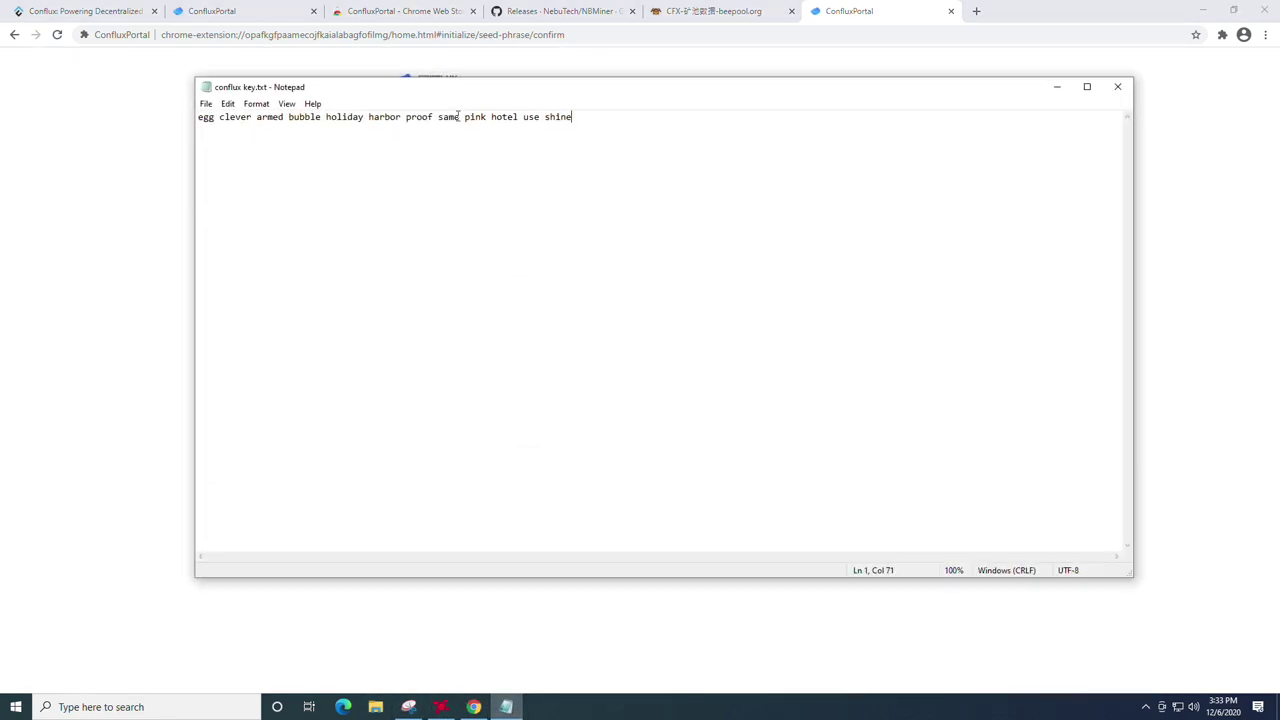
{"action": "left_click_drag", "start_coordinate": [597, 89], "coordinate": [2, 40]}
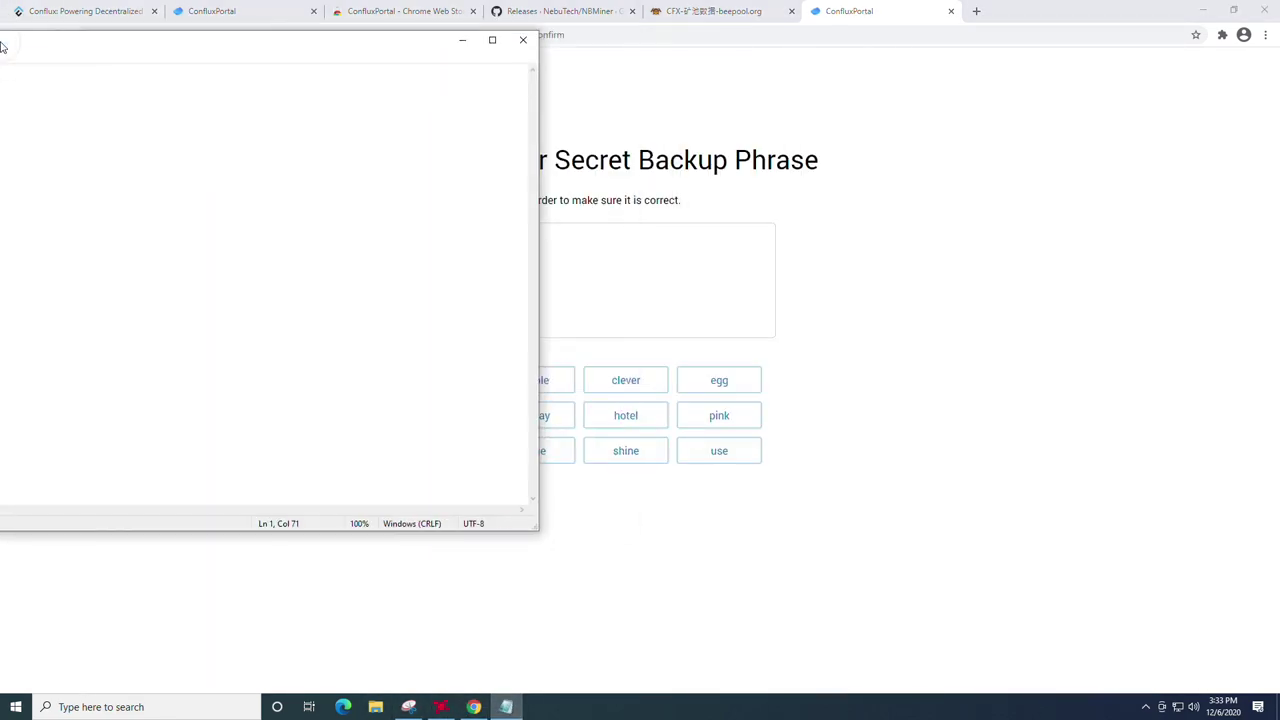
{"action": "left_click", "coordinate": [985, 258]}
{"action": "left_click_drag", "start_coordinate": [1020, 14], "coordinate": [1279, 66]}
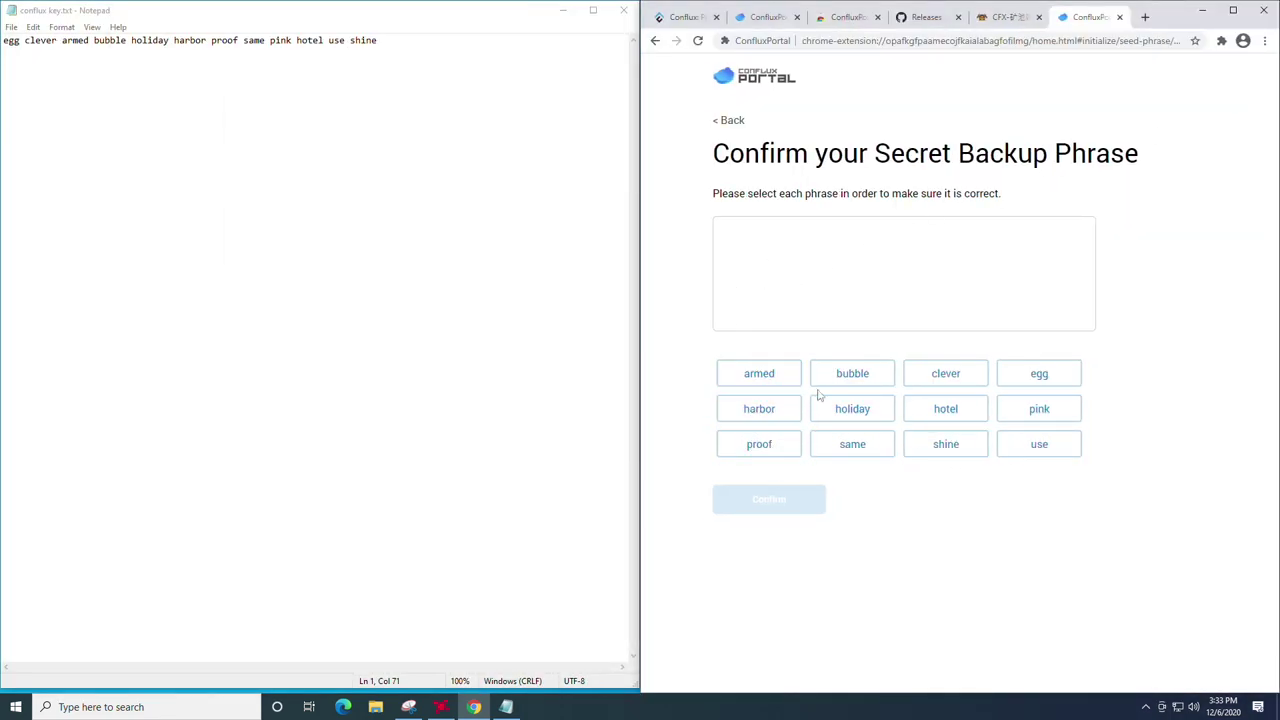
Step: Select the first six backup words in the order saved in Notepad
{"action": "left_click", "coordinate": [1036, 377]}
{"action": "left_click", "coordinate": [948, 377]}
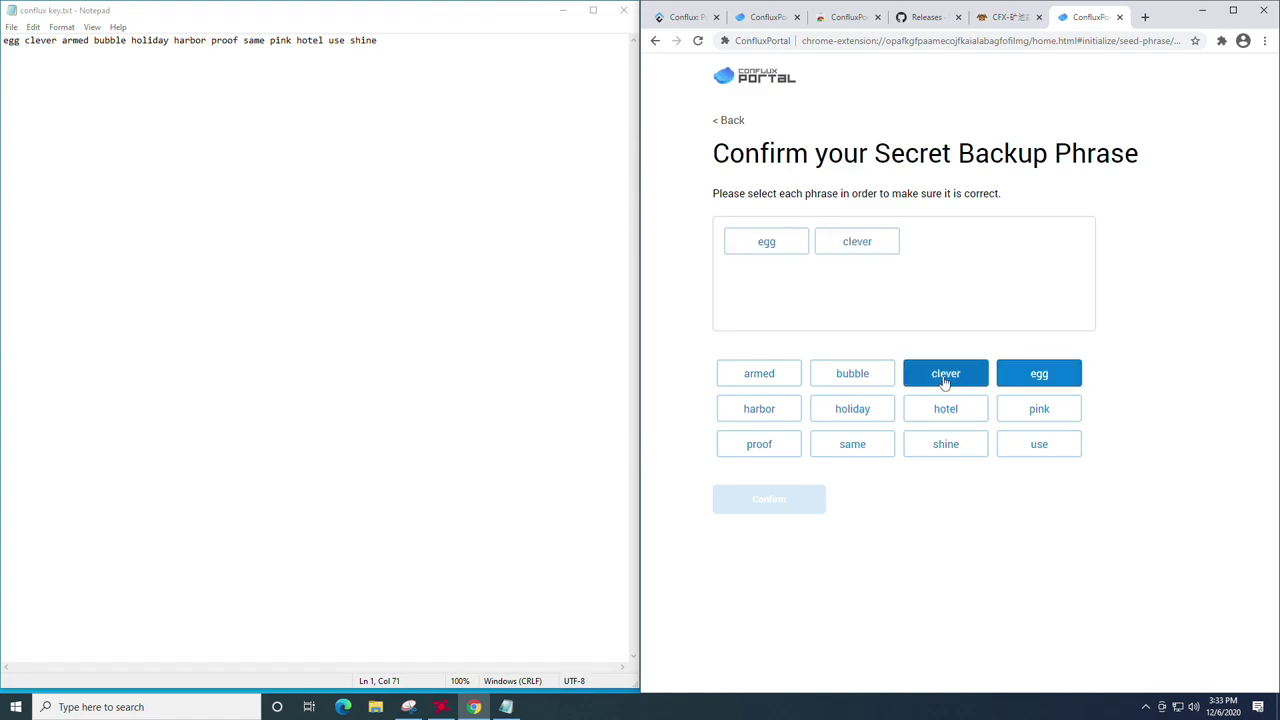
{"action": "left_click", "coordinate": [773, 378]}
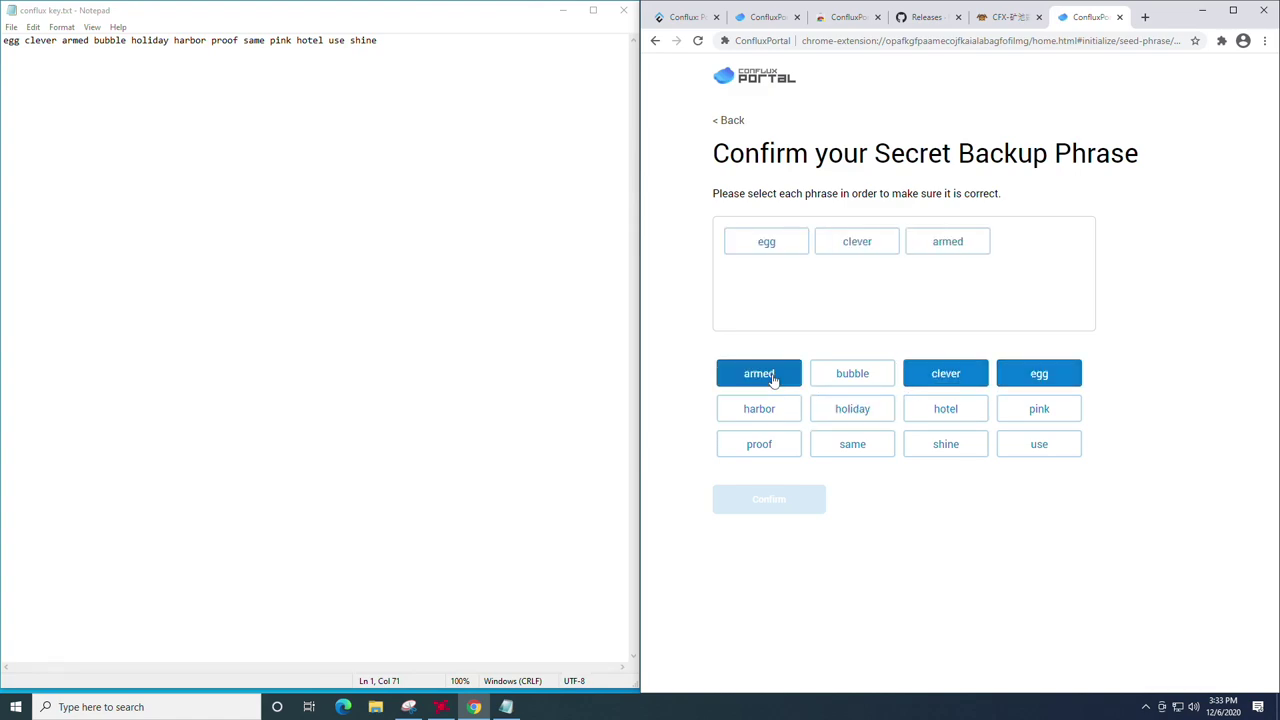
{"action": "left_click", "coordinate": [849, 384]}
{"action": "left_click", "coordinate": [855, 415]}
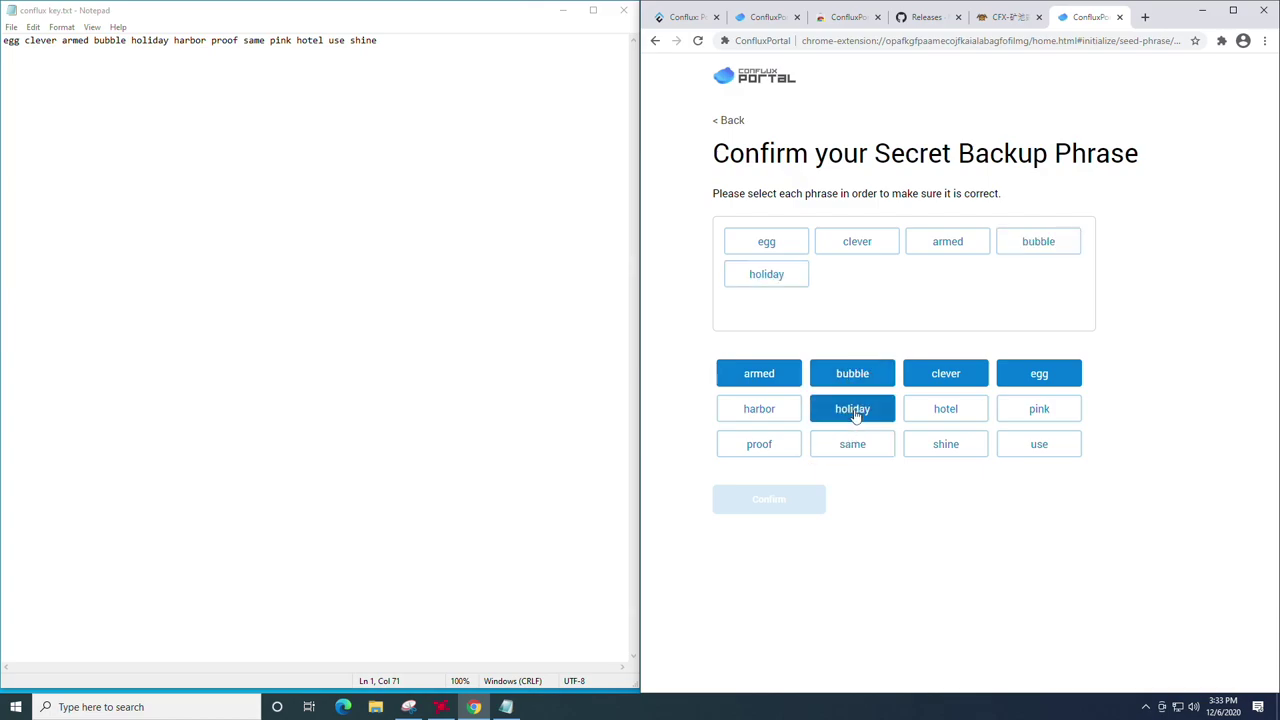
{"action": "left_click", "coordinate": [752, 414]}
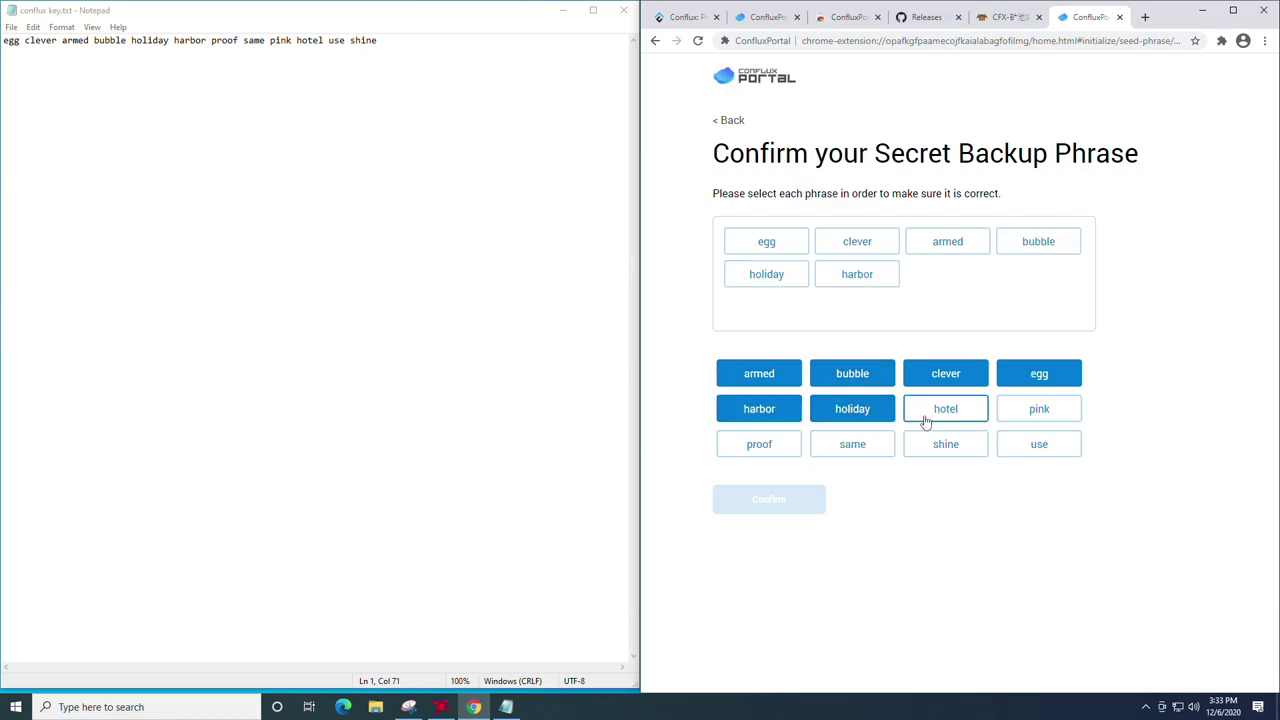
Step: Select the remaining six words, confirm the phrase, and finish setup
{"action": "left_click", "coordinate": [766, 446]}
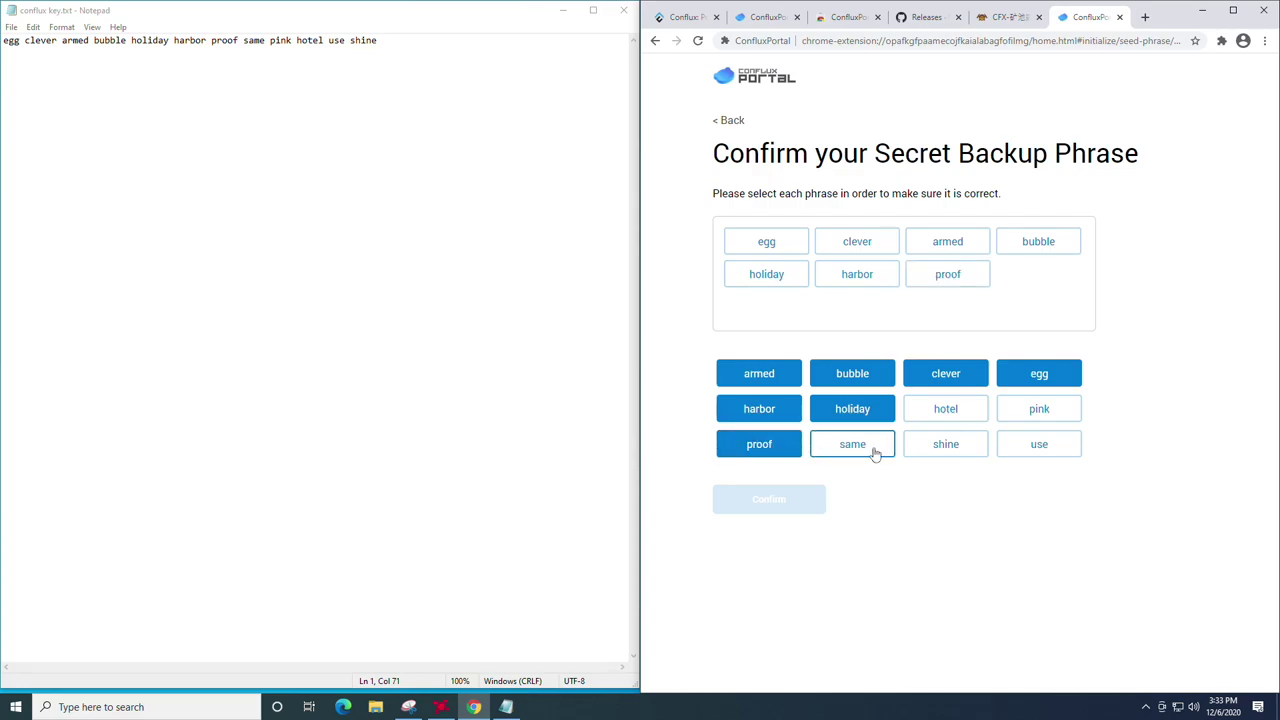
{"action": "left_click", "coordinate": [873, 453]}
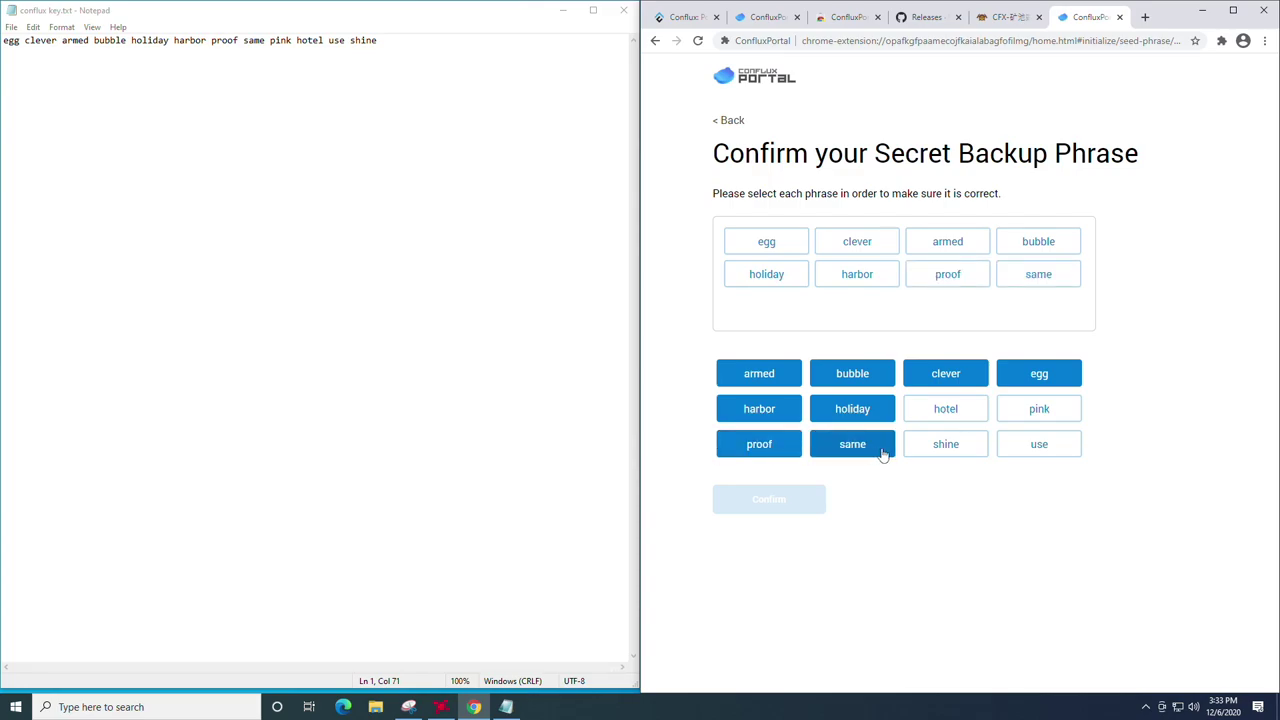
{"action": "left_click", "coordinate": [1023, 426]}
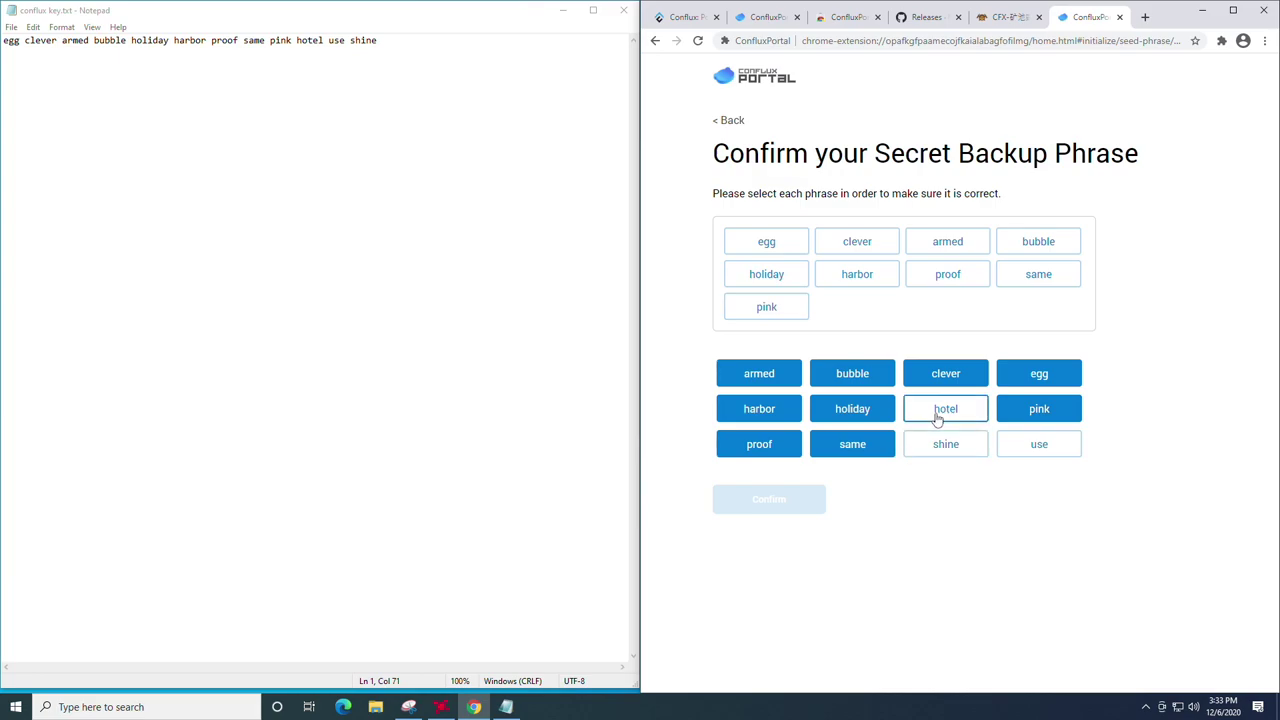
{"action": "left_click", "coordinate": [937, 420]}
{"action": "left_click", "coordinate": [1012, 448]}
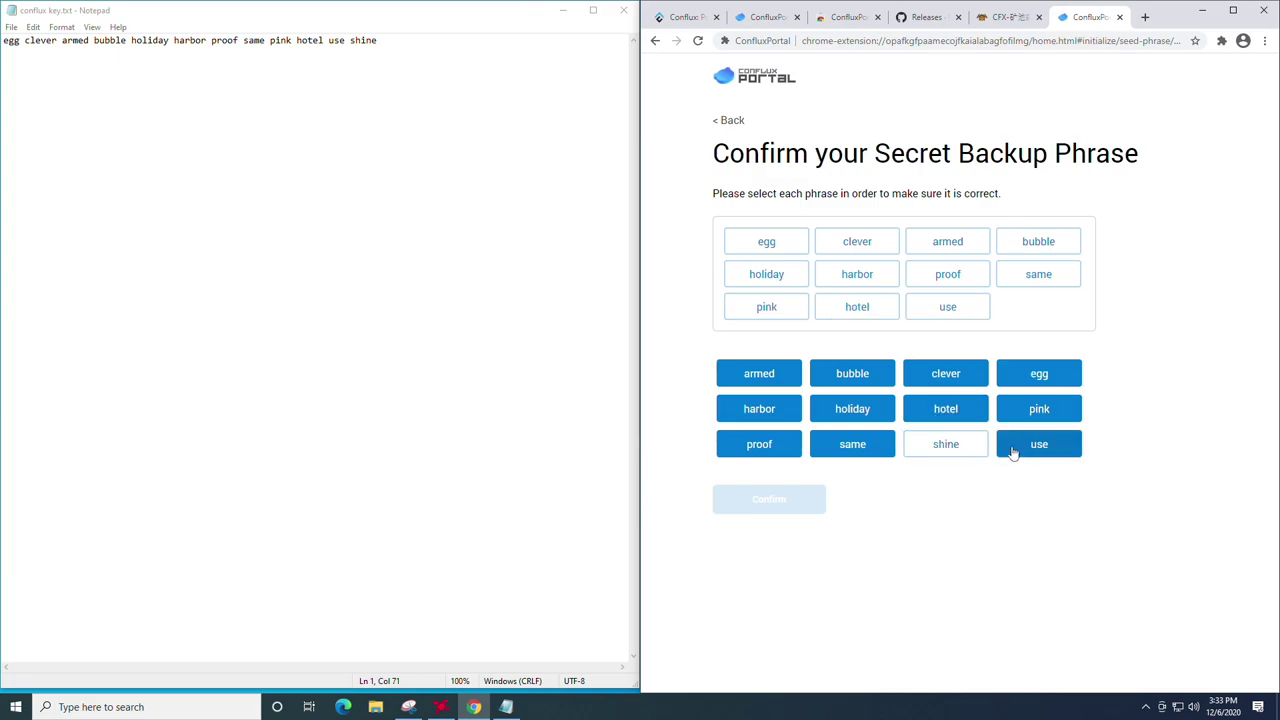
{"action": "left_click", "coordinate": [943, 443]}
{"action": "left_click", "coordinate": [788, 501]}
{"action": "left_click", "coordinate": [804, 467]}
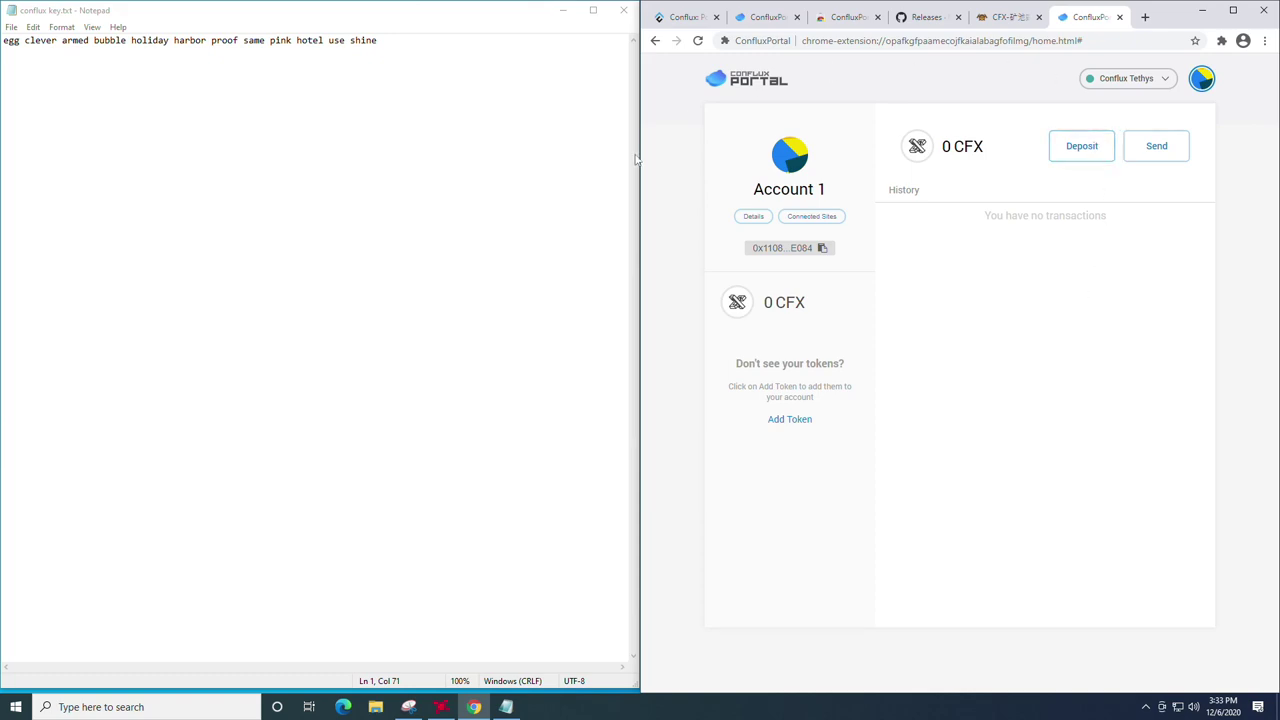
Step: Maximize Chrome and copy Account 1's full address from its account details via Deposit
{"action": "left_click", "coordinate": [1233, 10]}
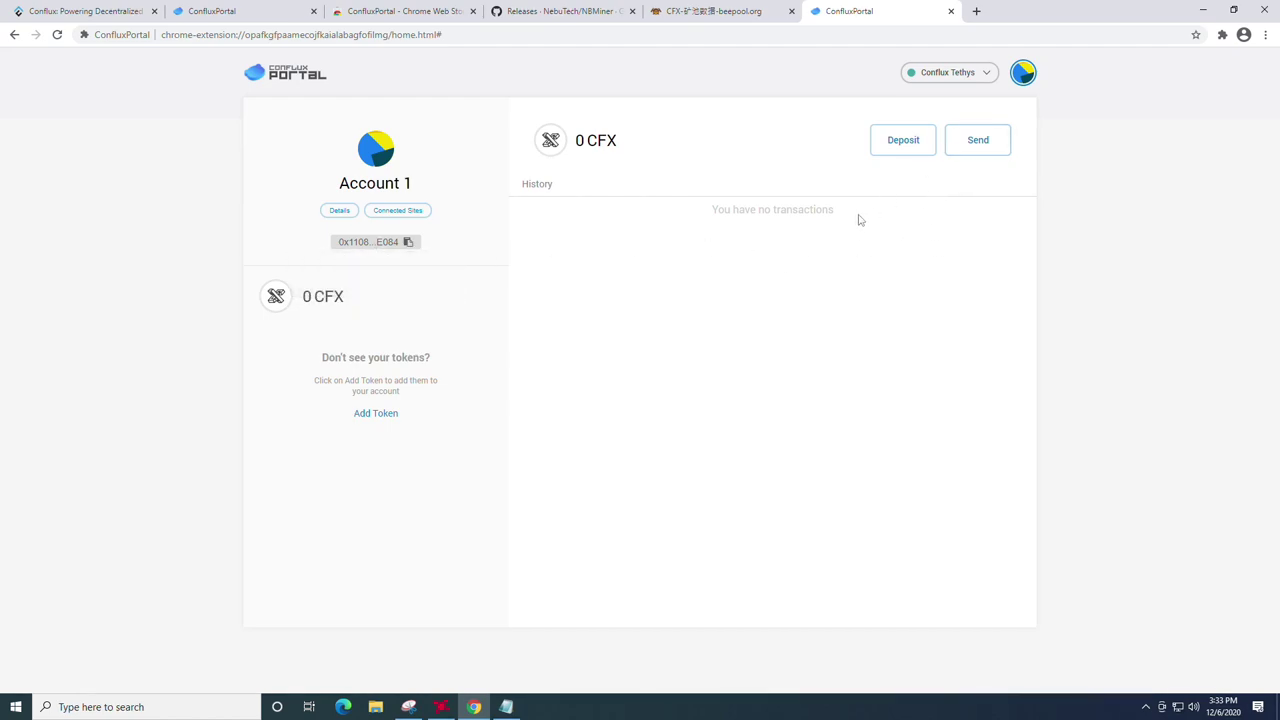
{"action": "left_click", "coordinate": [892, 145]}
{"action": "left_click", "coordinate": [767, 250]}
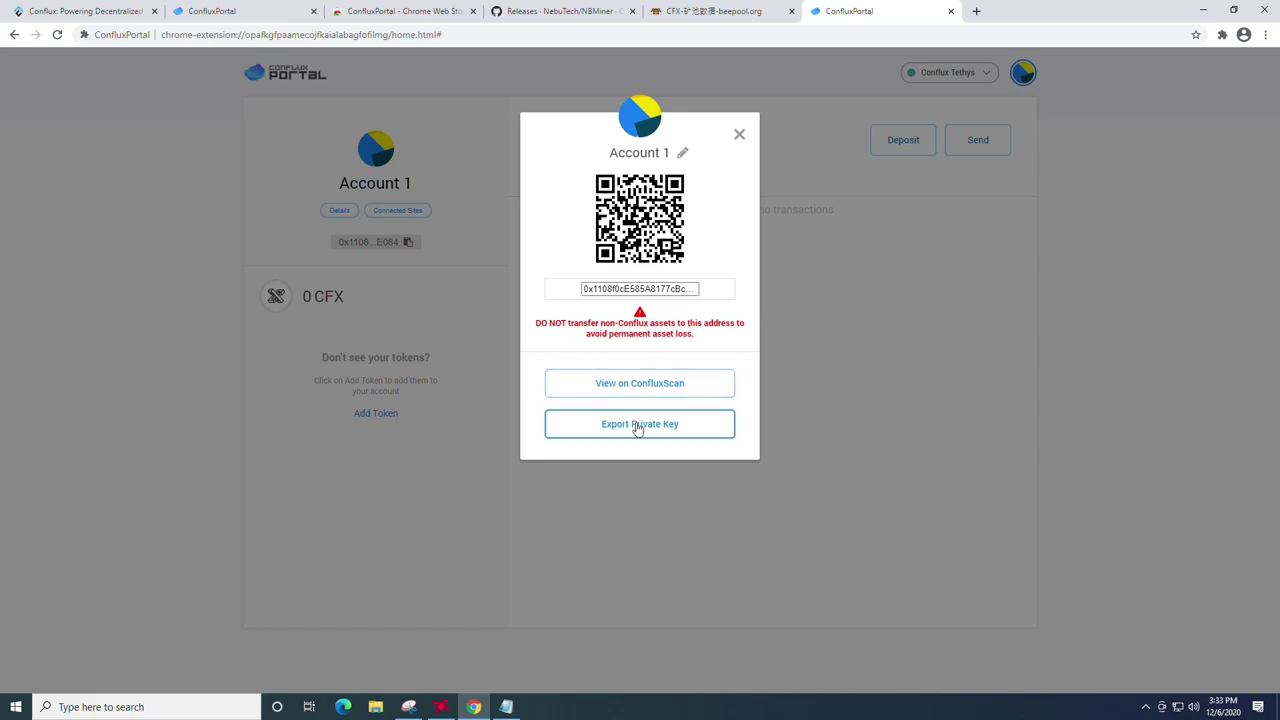
{"action": "double_click", "coordinate": [612, 288]}
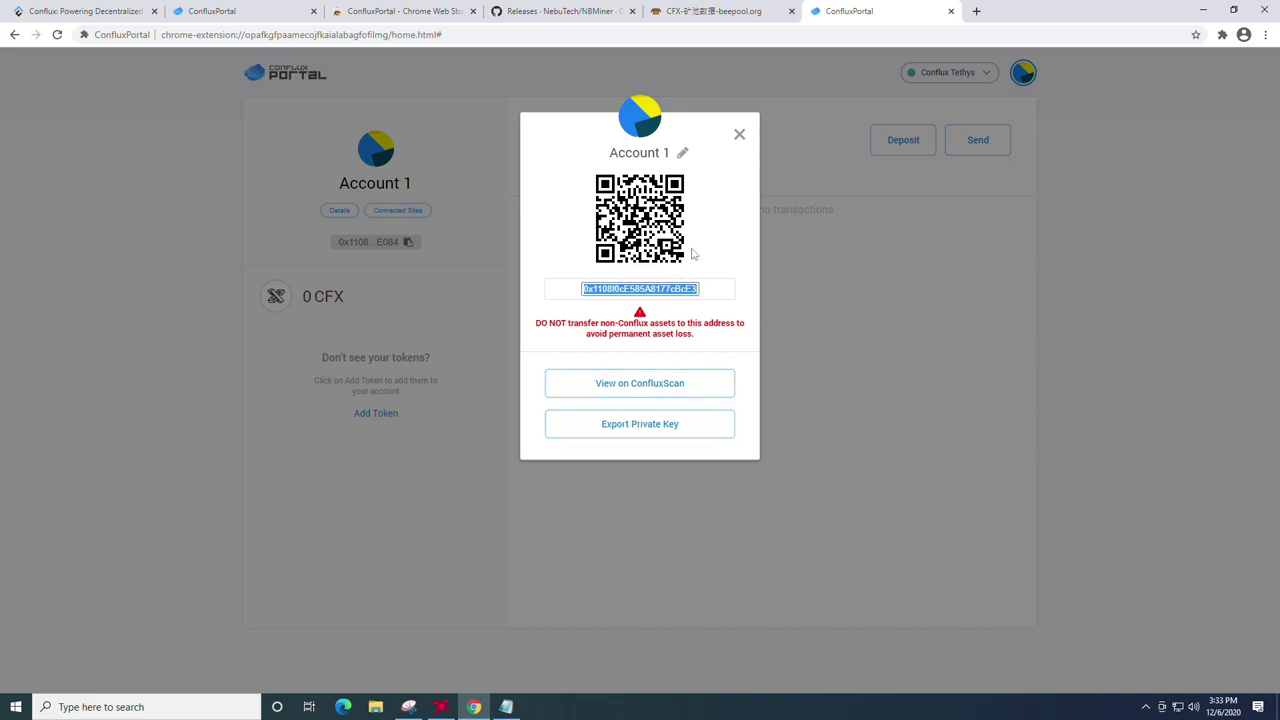
{"action": "left_click", "coordinate": [406, 243]}
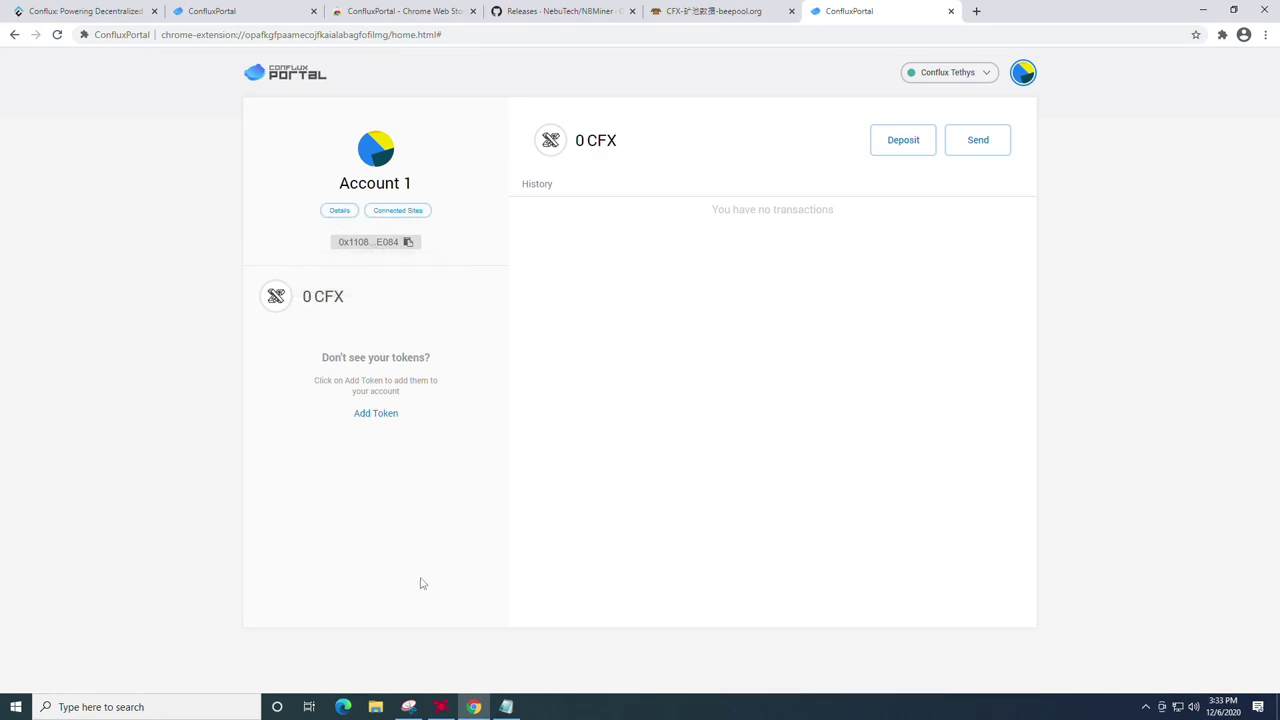
Step: Paste the wallet address on a new line below the backup phrase in conflux key and save
{"action": "left_click", "coordinate": [508, 707]}
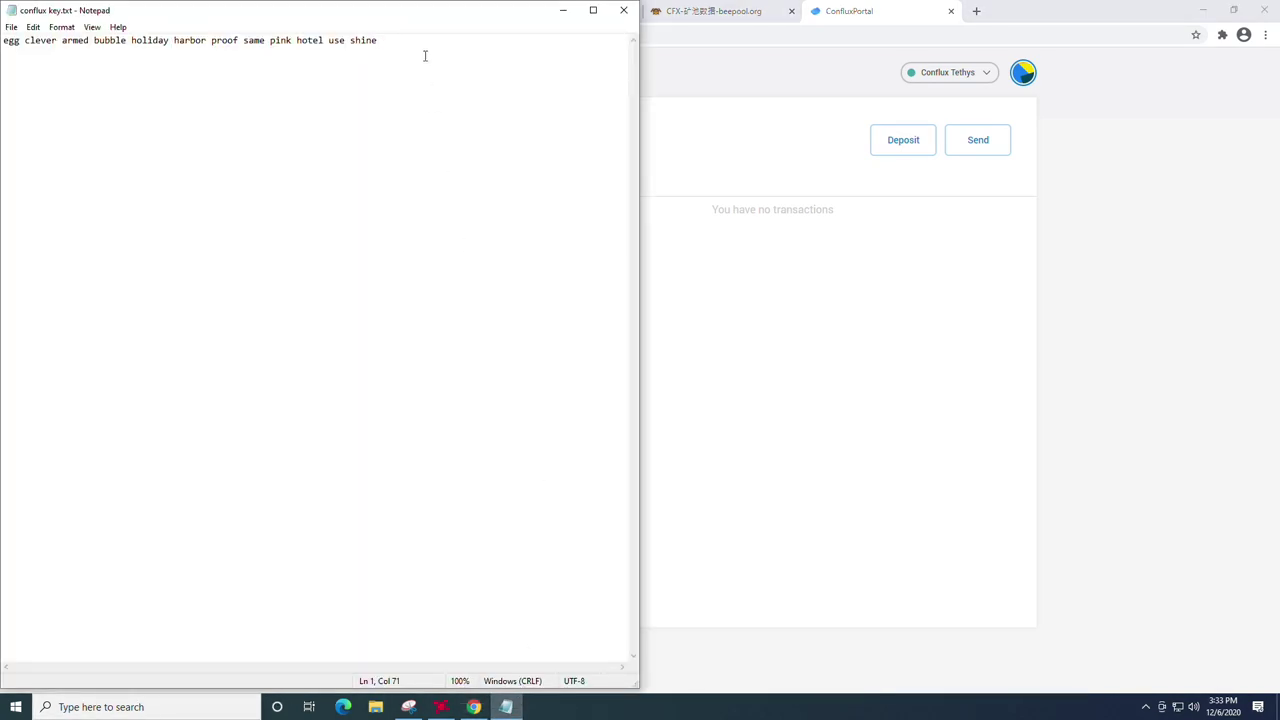
{"action": "key", "text": "Return"}
{"action": "key", "text": "Return"}
{"action": "key", "text": "ctrl+v"}
{"action": "left_click_drag", "start_coordinate": [216, 10], "coordinate": [583, 10]}
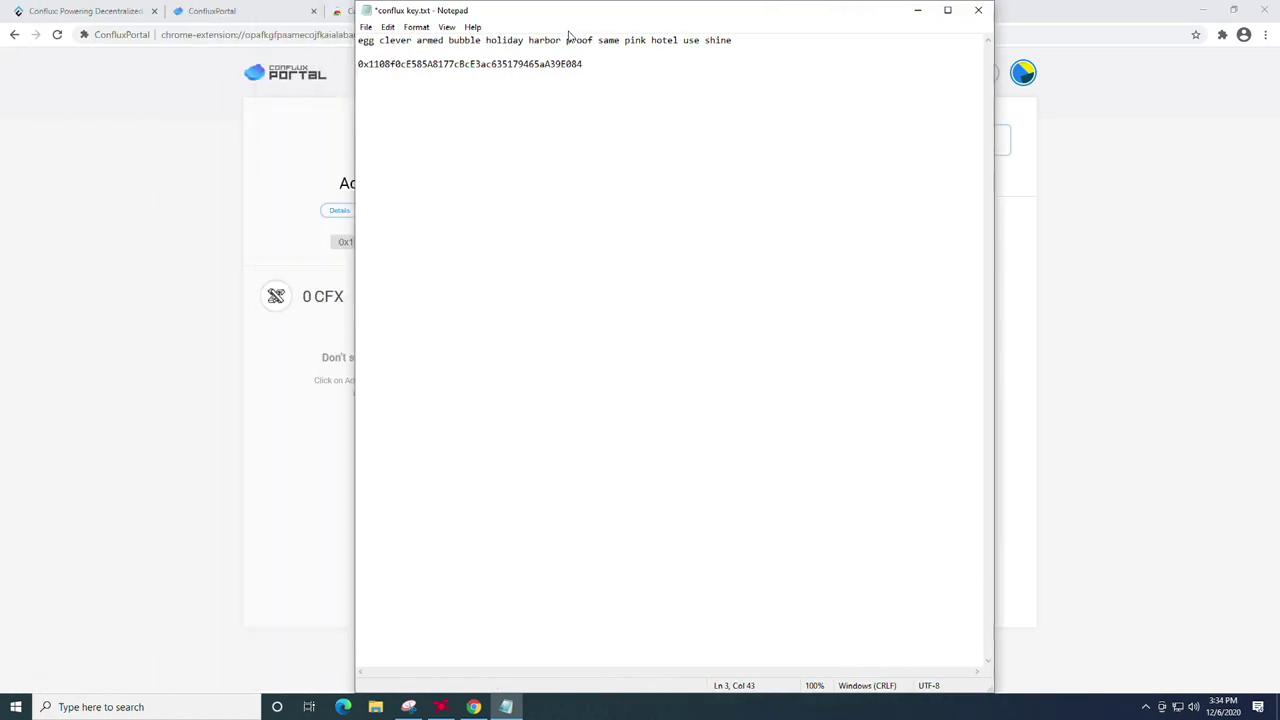
{"action": "left_click", "coordinate": [381, 27]}
{"action": "left_click", "coordinate": [402, 86]}
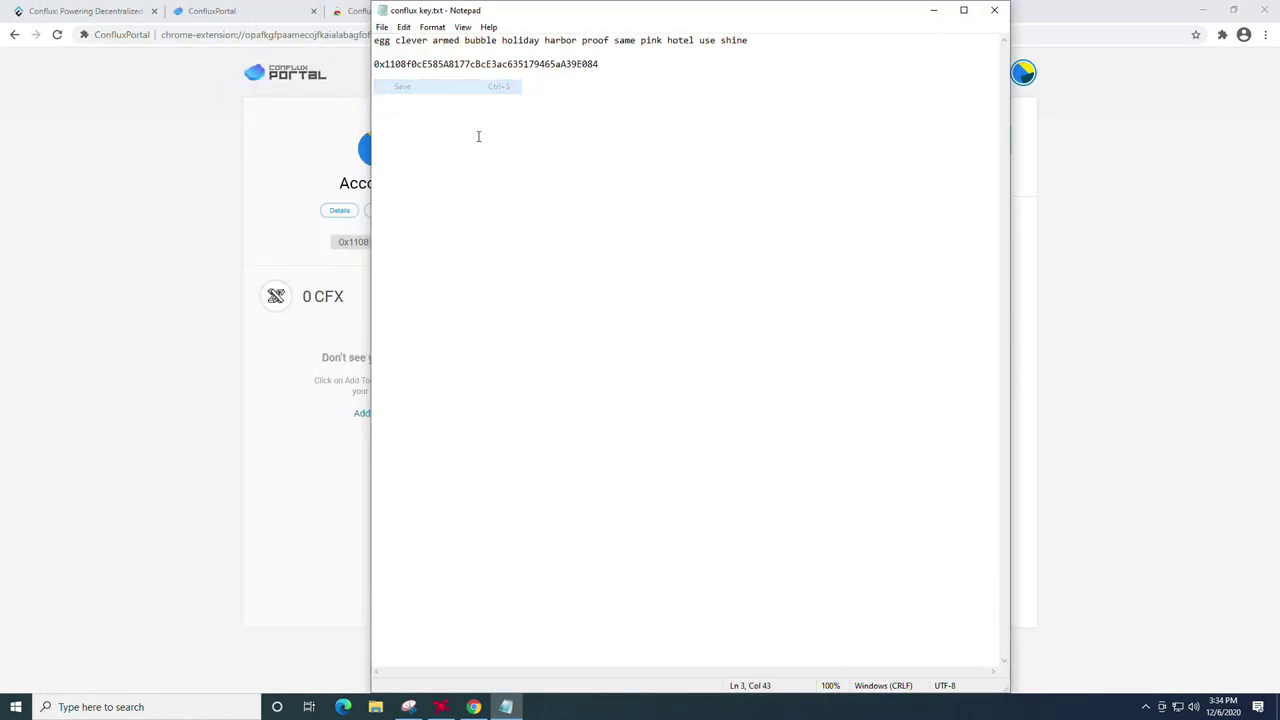
{"action": "left_click_drag", "start_coordinate": [767, 45], "coordinate": [374, 40]}
{"action": "left_click", "coordinate": [554, 120]}
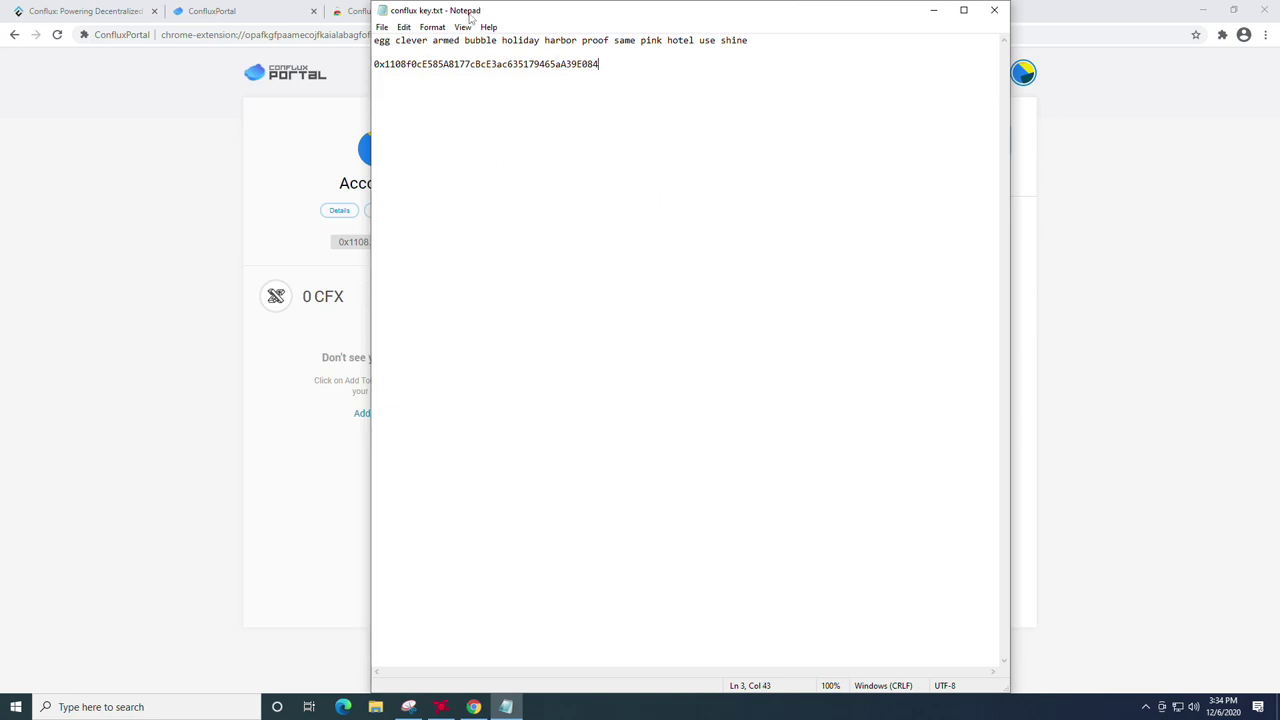
{"action": "left_click_drag", "start_coordinate": [532, 14], "coordinate": [433, 107]}
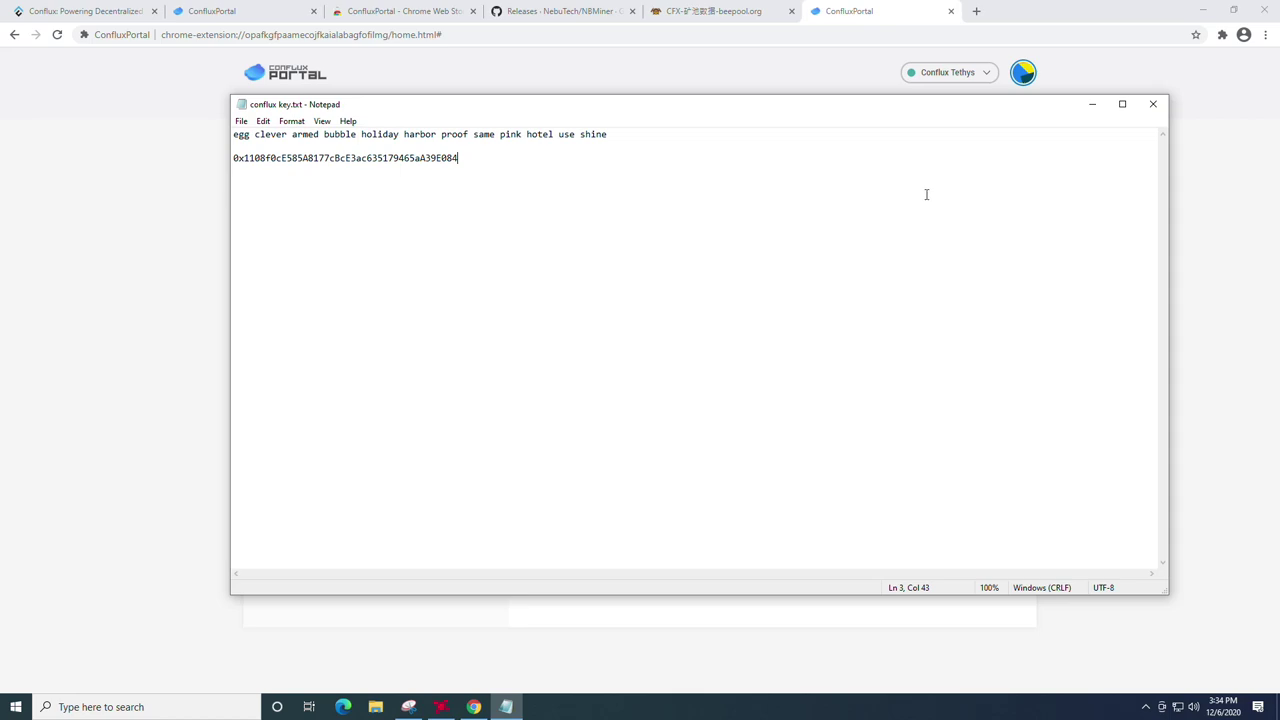
Step: Search Google for 'mxc crypto' in a new tab and browse the MXC exchange home page
{"action": "left_click", "coordinate": [1091, 104]}
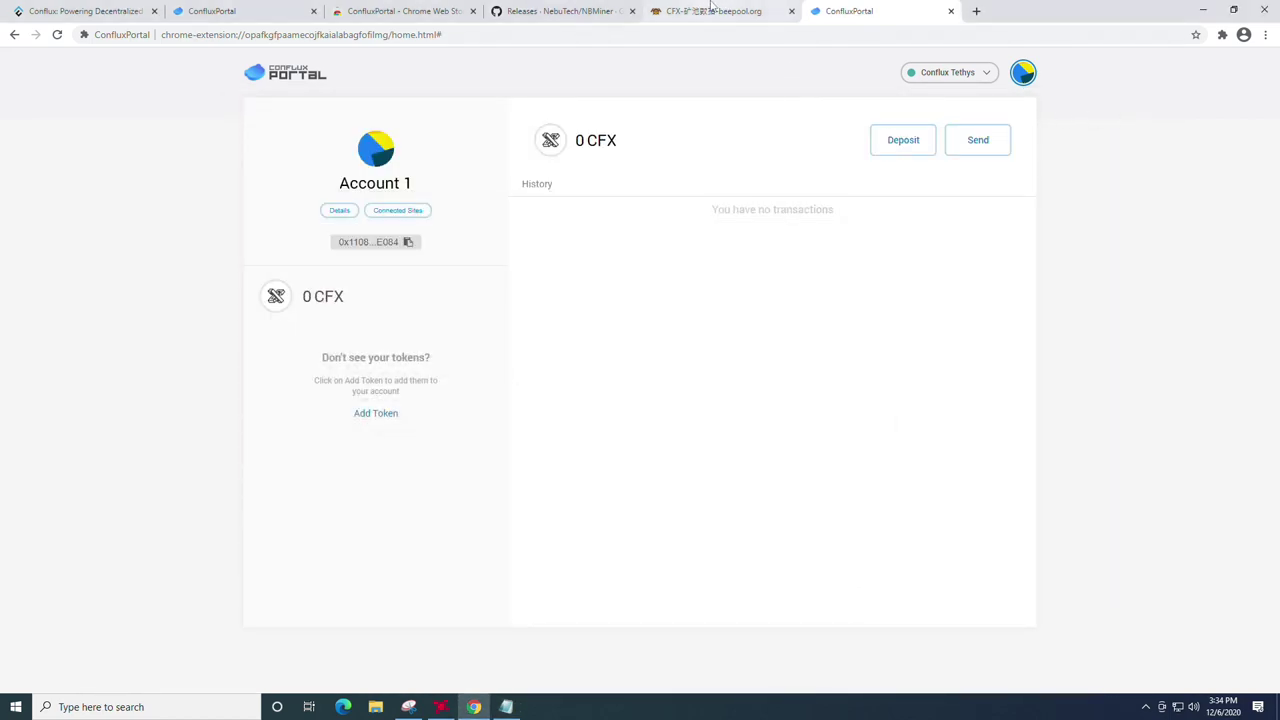
{"action": "left_click", "coordinate": [708, 12]}
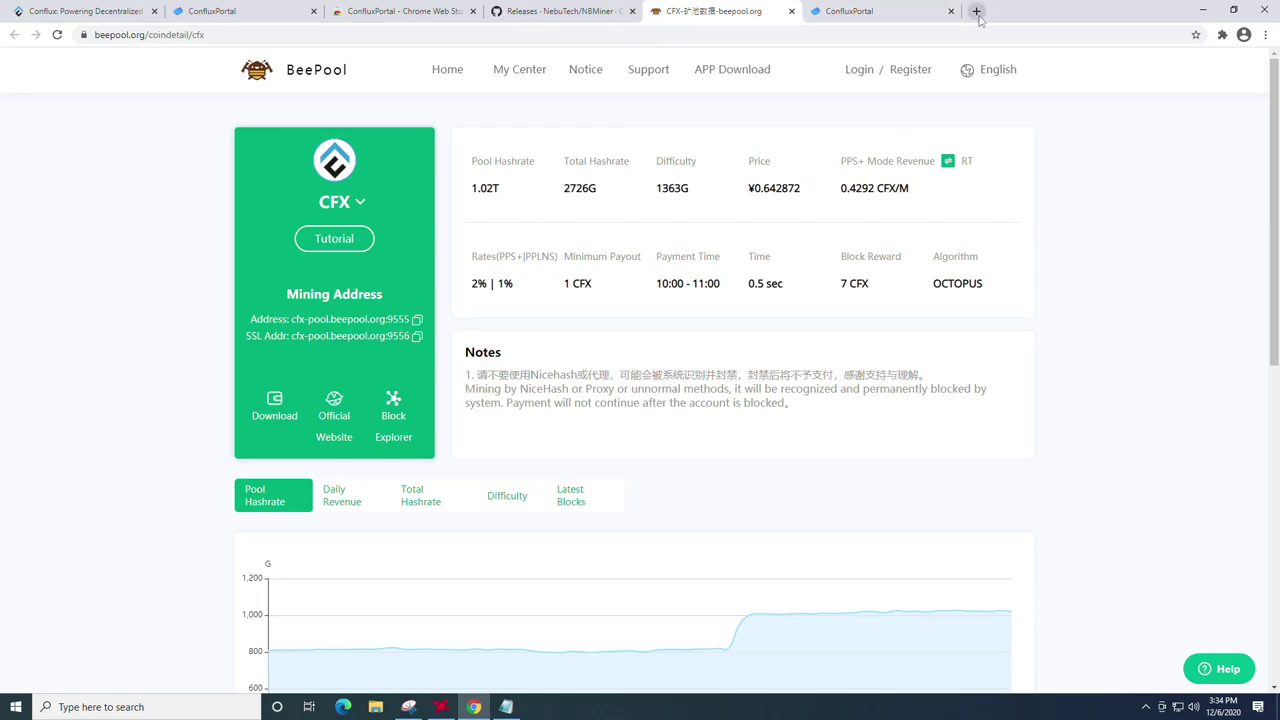
{"action": "left_click", "coordinate": [976, 11]}
{"action": "type", "text": "mxc"}
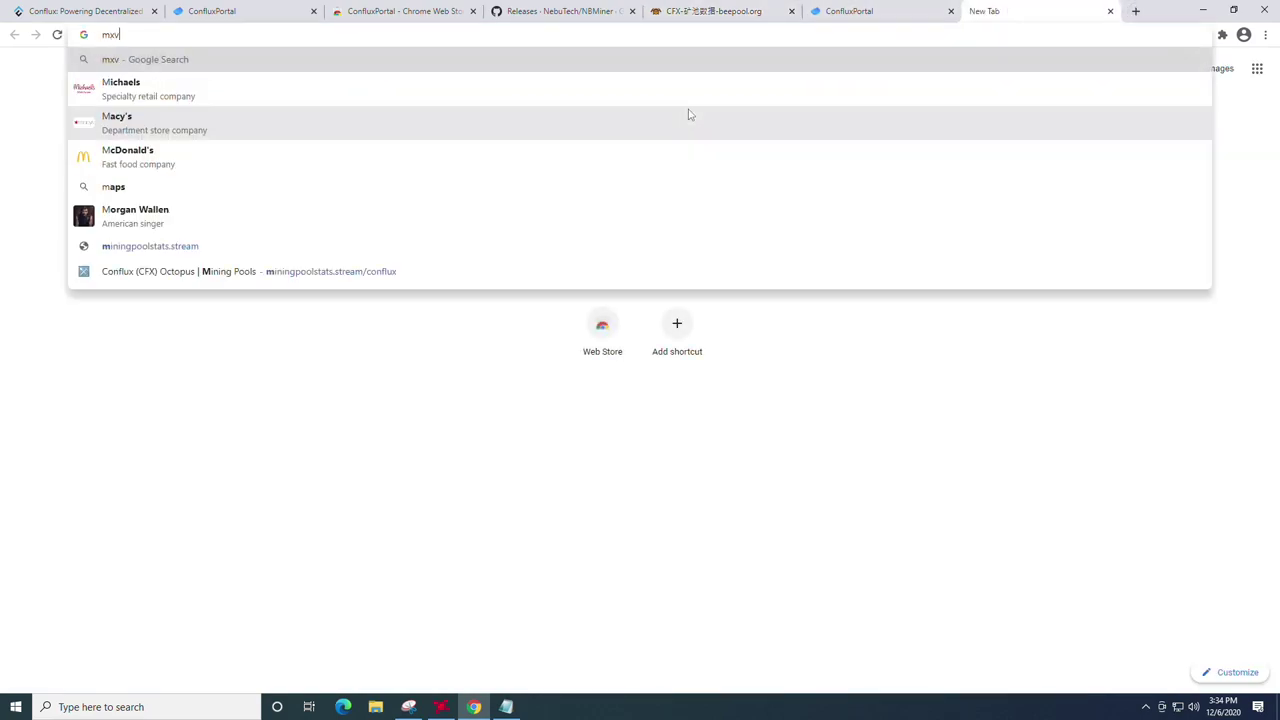
{"action": "type", "text": " cryp"}
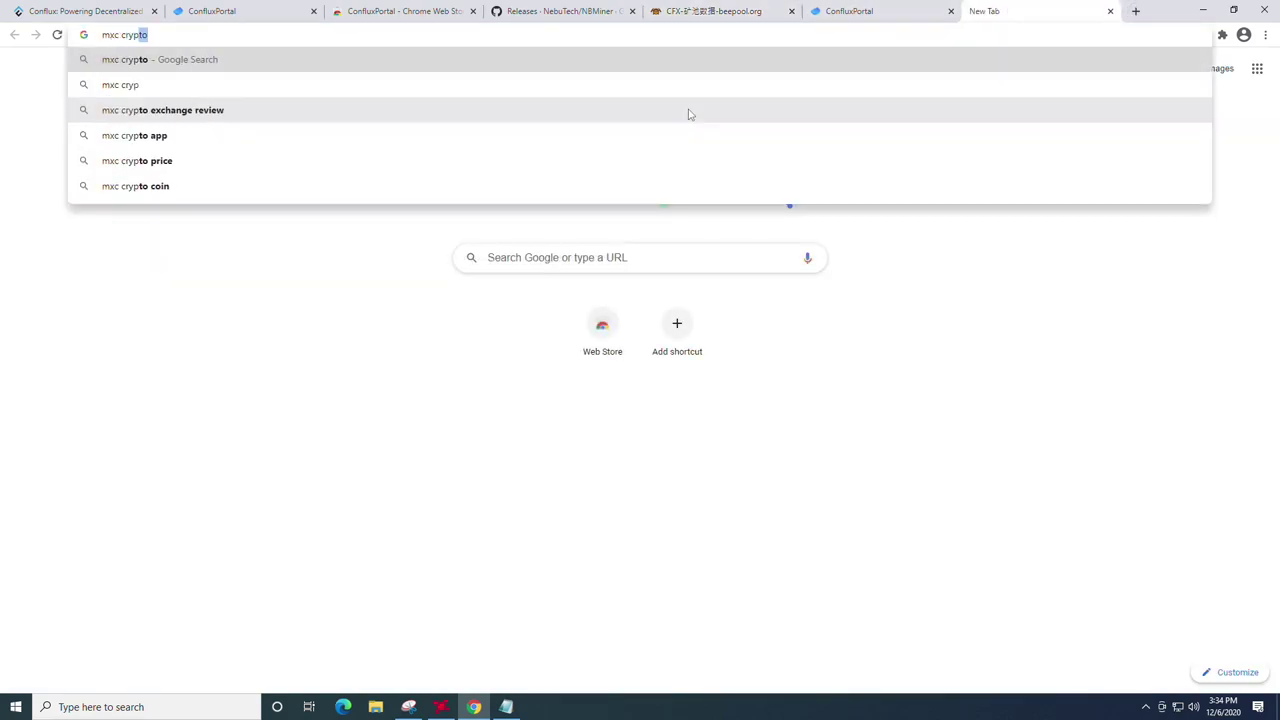
{"action": "key", "text": "Return"}
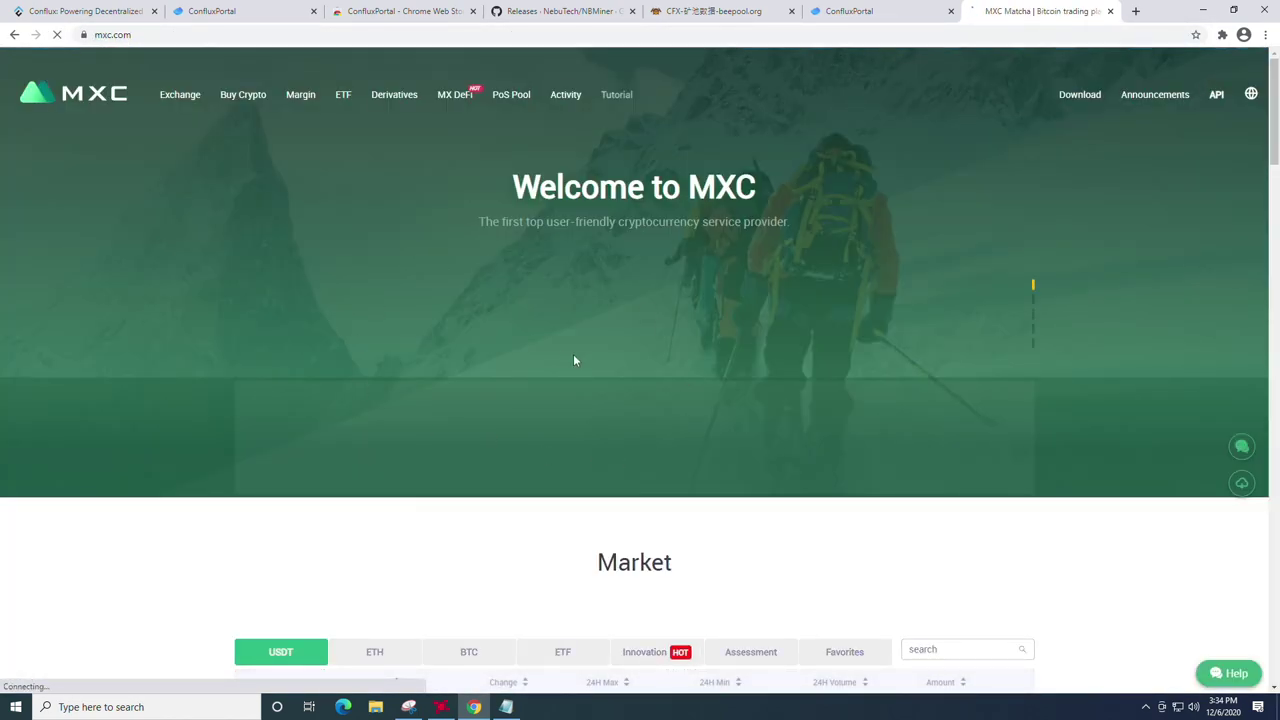
{"action": "scroll", "coordinate": [611, 390], "scroll_direction": "down", "scroll_amount": 5}
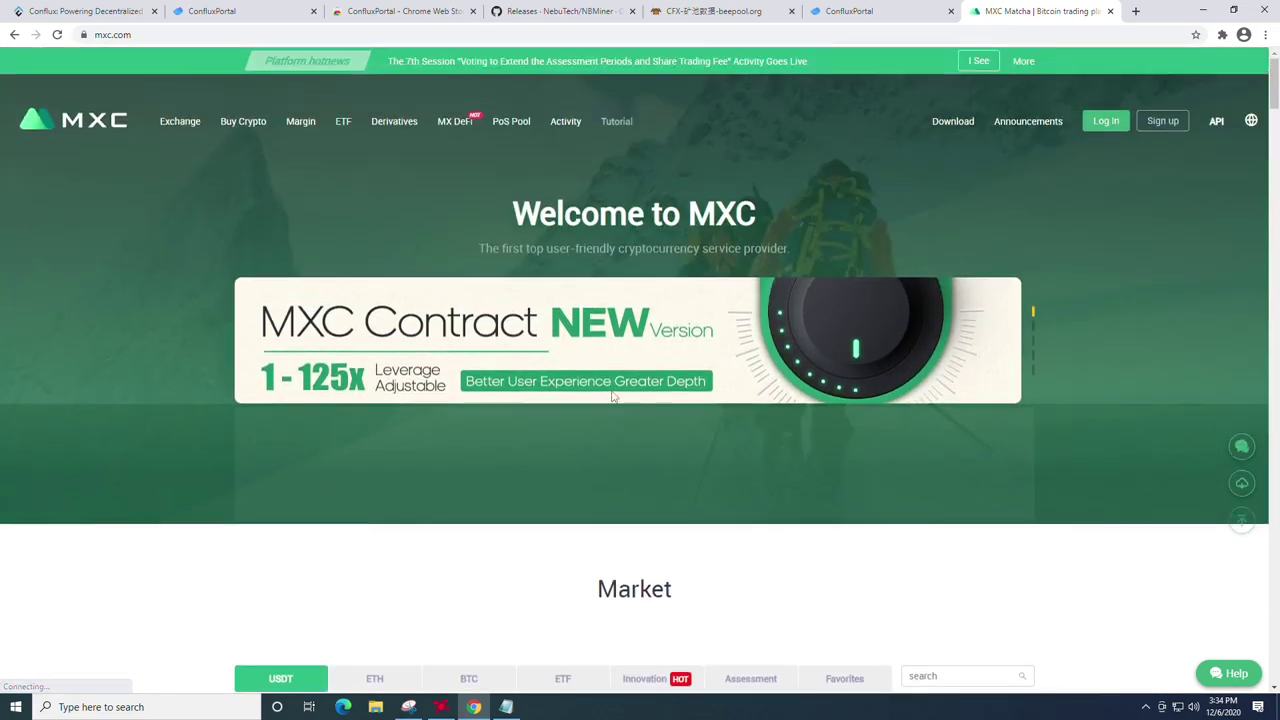
{"action": "scroll", "coordinate": [612, 398], "scroll_direction": "up", "scroll_amount": 5}
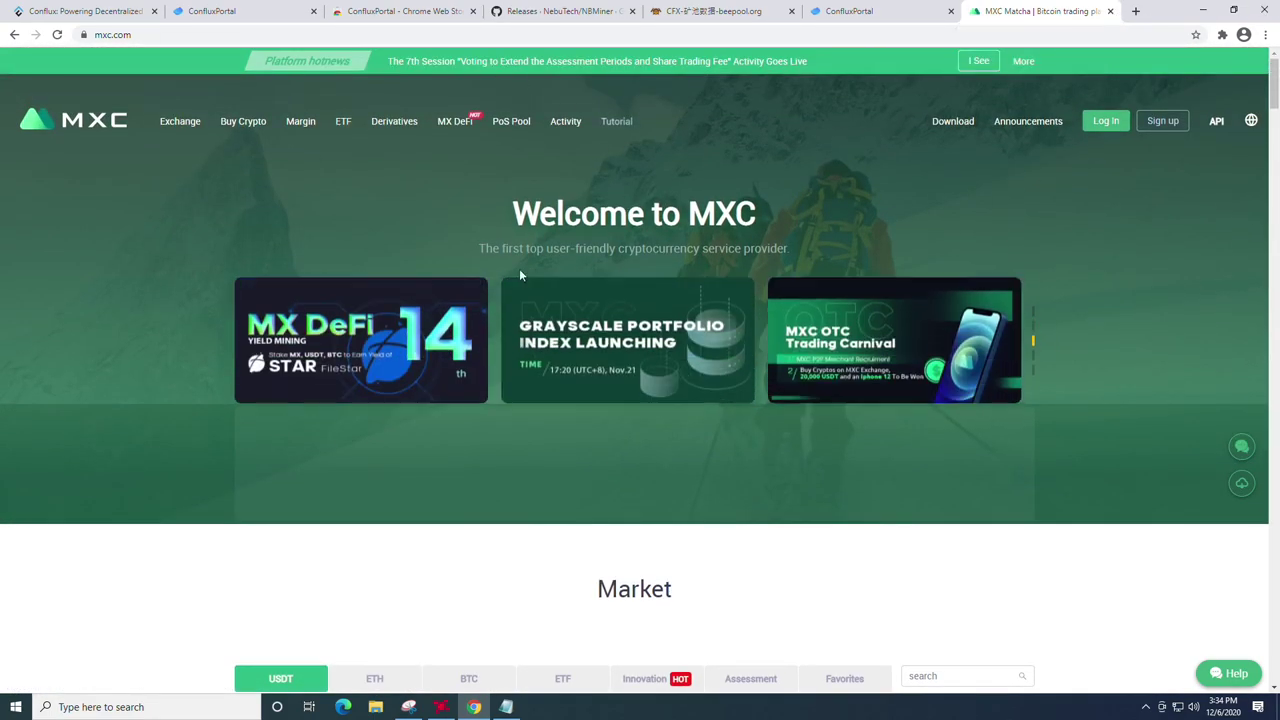
Step: Close the MXC tab, restore the browser to full screen, and close the ConfluxPortal Web Store tab
{"action": "left_click", "coordinate": [1110, 11]}
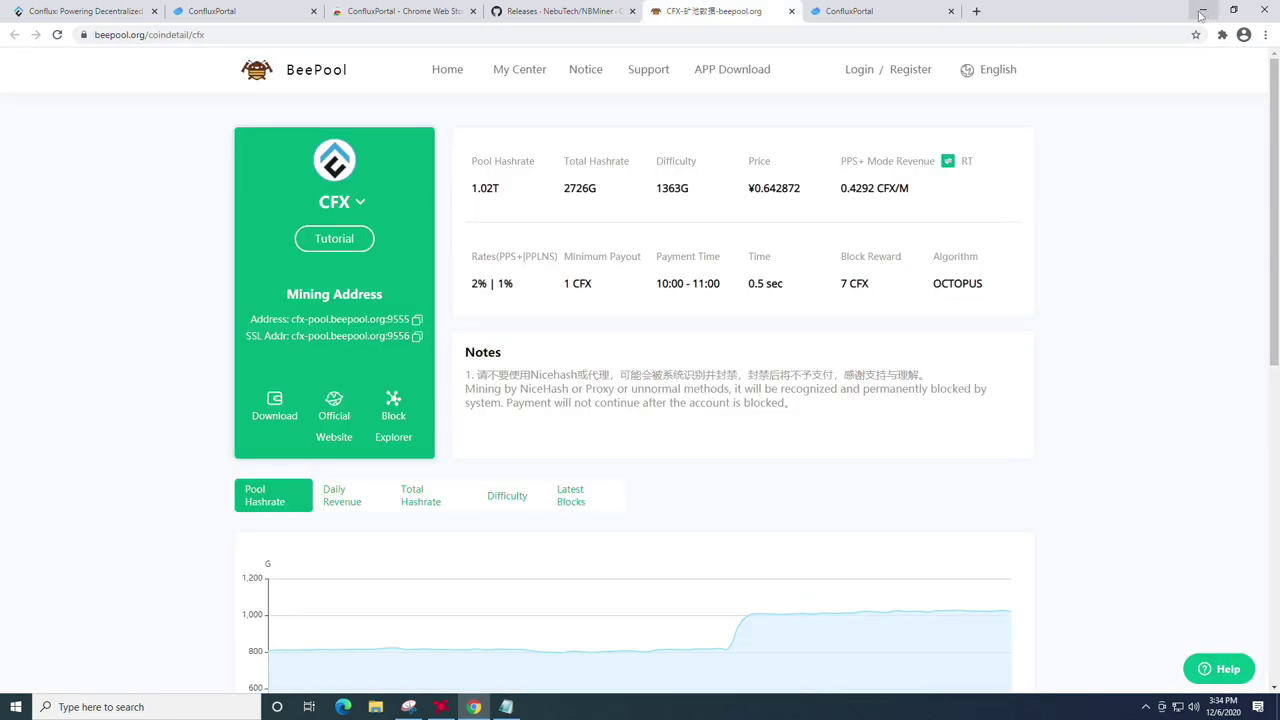
{"action": "left_click_drag", "start_coordinate": [1098, 9], "coordinate": [791, 22]}
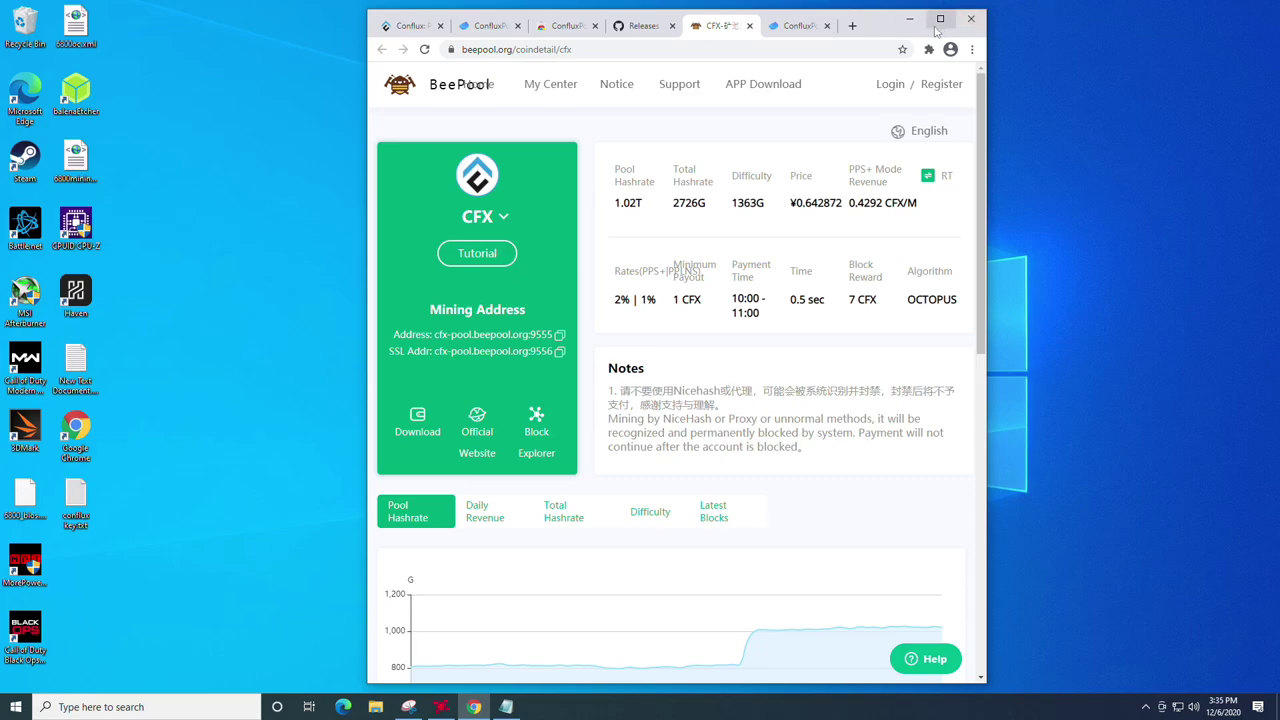
{"action": "mouse_move", "coordinate": [872, 29]}
{"action": "left_mouse_down"}
{"action": "mouse_move", "coordinate": [932, 27]}
{"action": "mouse_move", "coordinate": [886, 27]}
{"action": "left_mouse_up"}
{"action": "double_click", "coordinate": [886, 27]}
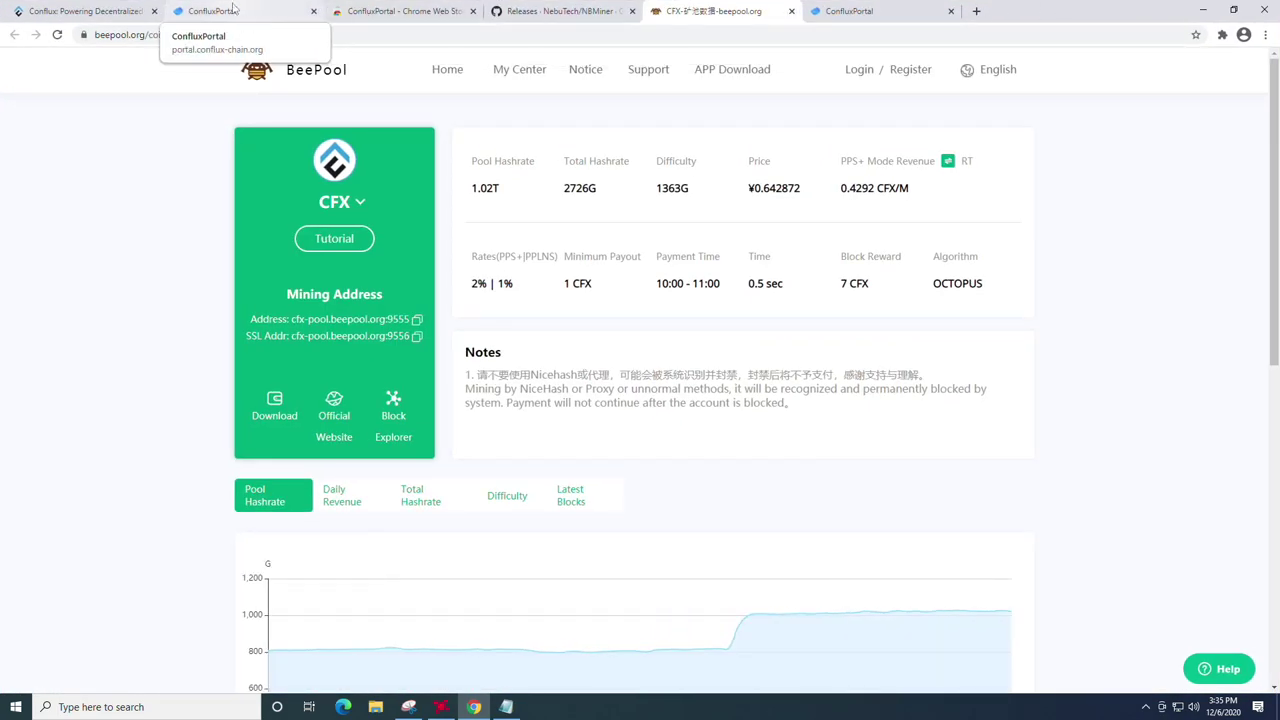
{"action": "left_click", "coordinate": [400, 12]}
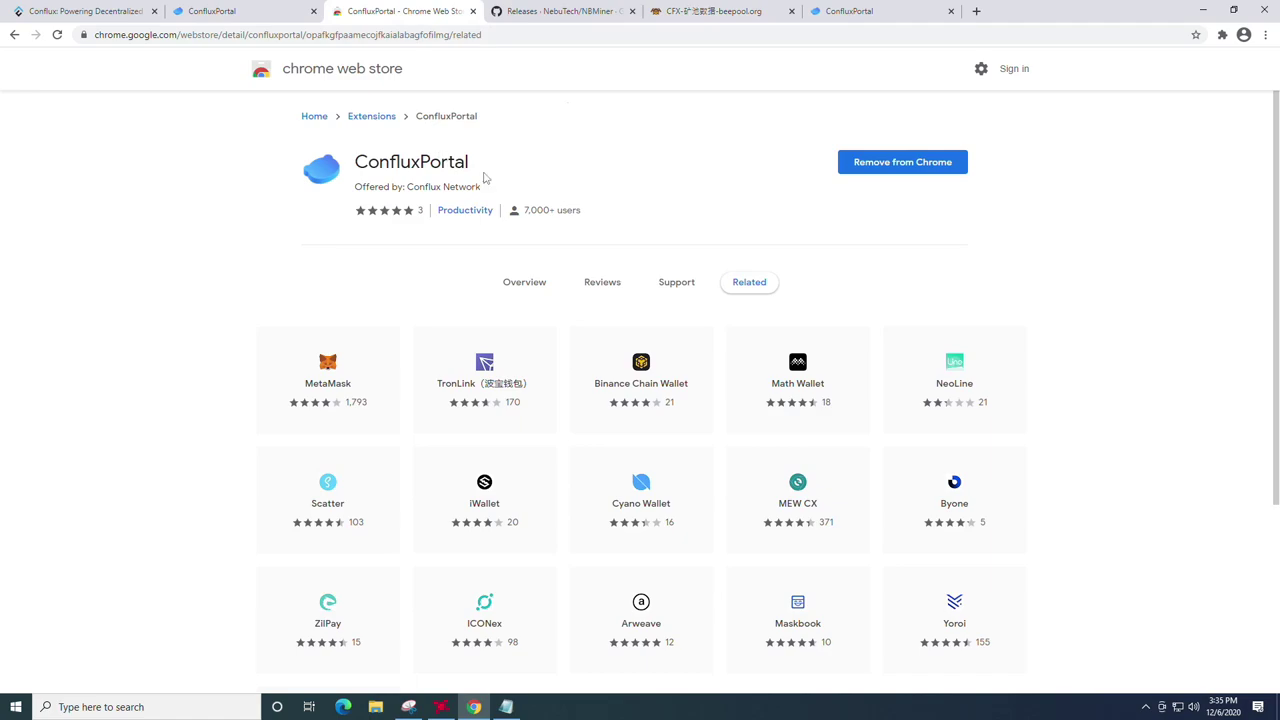
{"action": "left_click", "coordinate": [473, 12]}
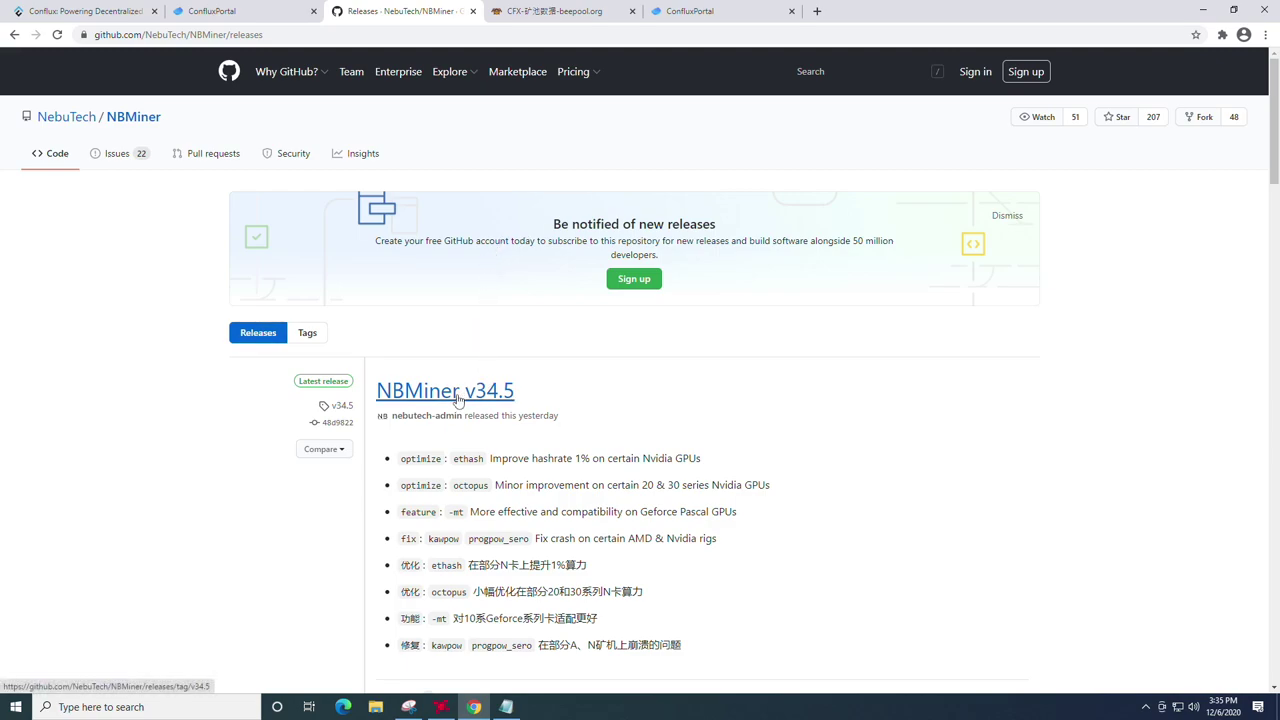
Step: Download NBMiner_34.5_Win.zip from the v34.5 release assets and open its download options
{"action": "scroll", "coordinate": [456, 398], "scroll_direction": "down", "scroll_amount": 2}
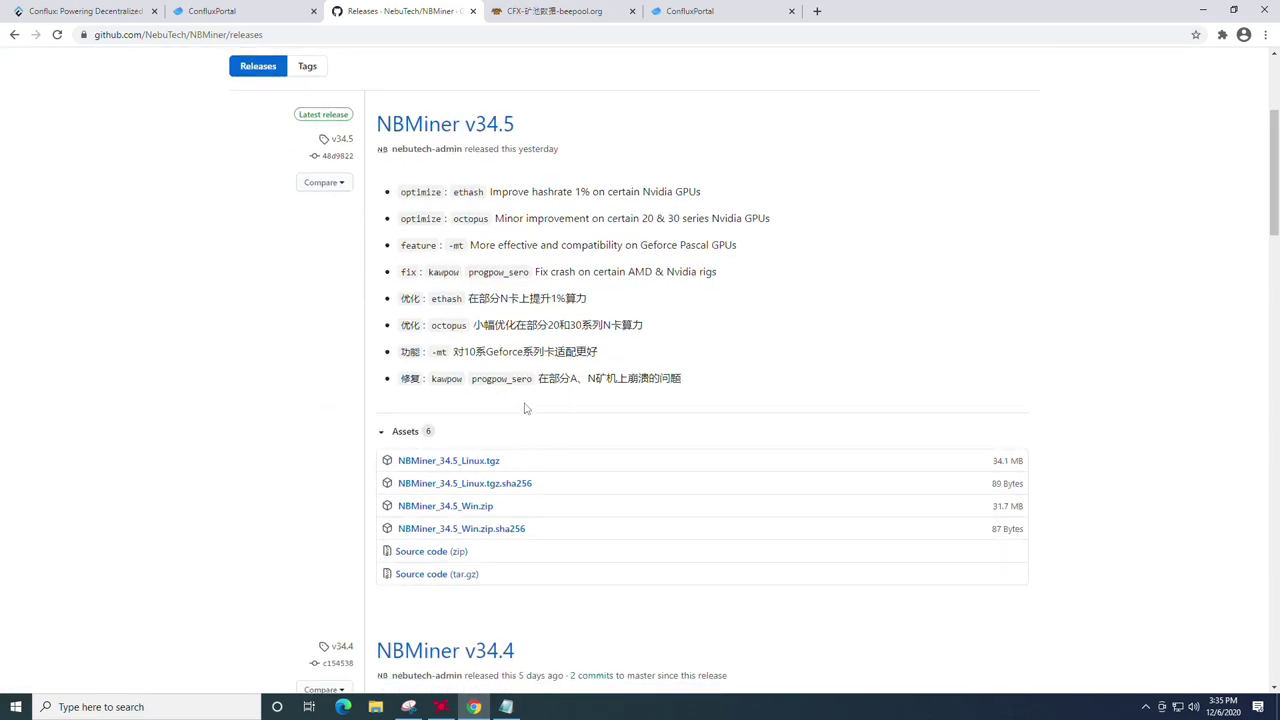
{"action": "scroll", "coordinate": [525, 408], "scroll_direction": "down", "scroll_amount": 1}
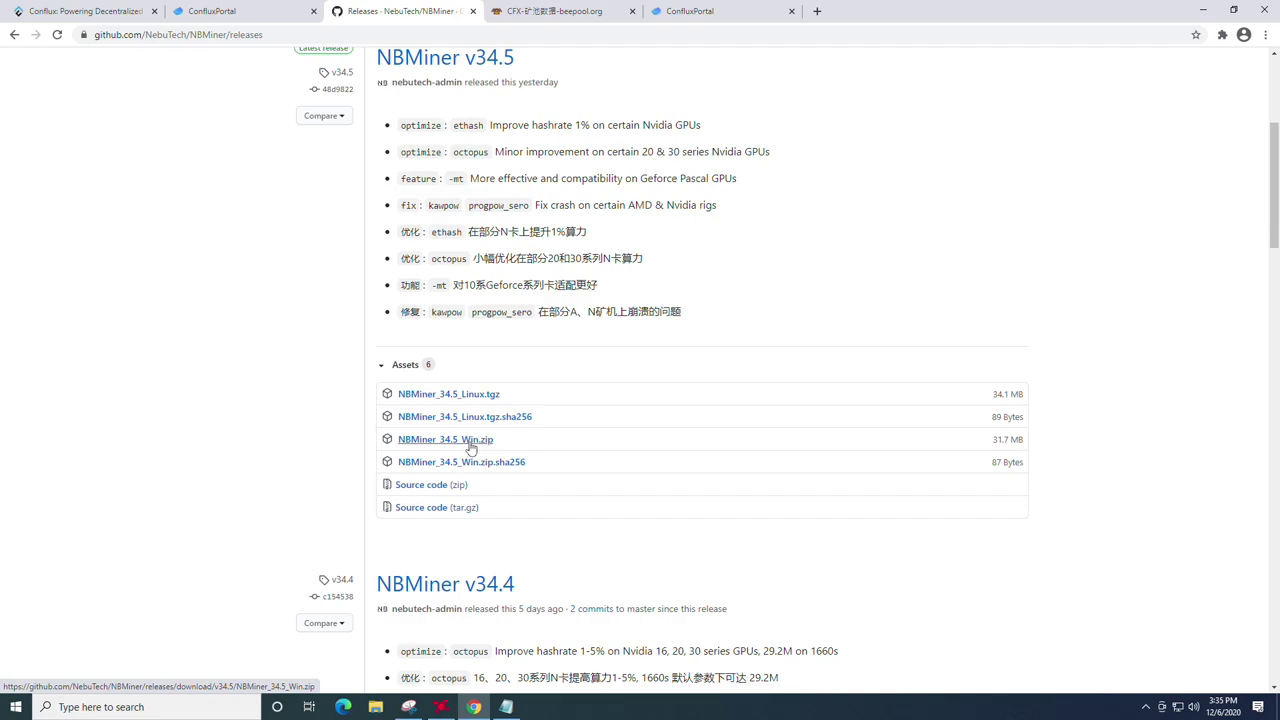
{"action": "left_click", "coordinate": [470, 446]}
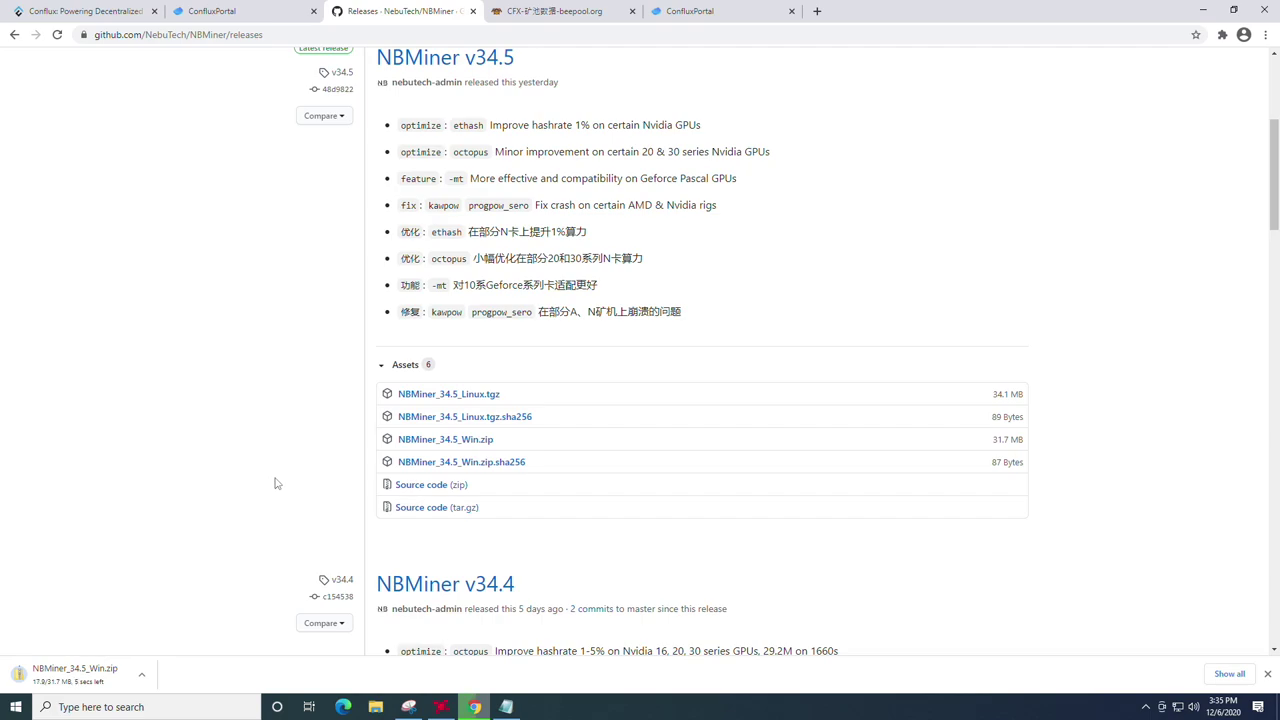
{"action": "left_click", "coordinate": [142, 675]}
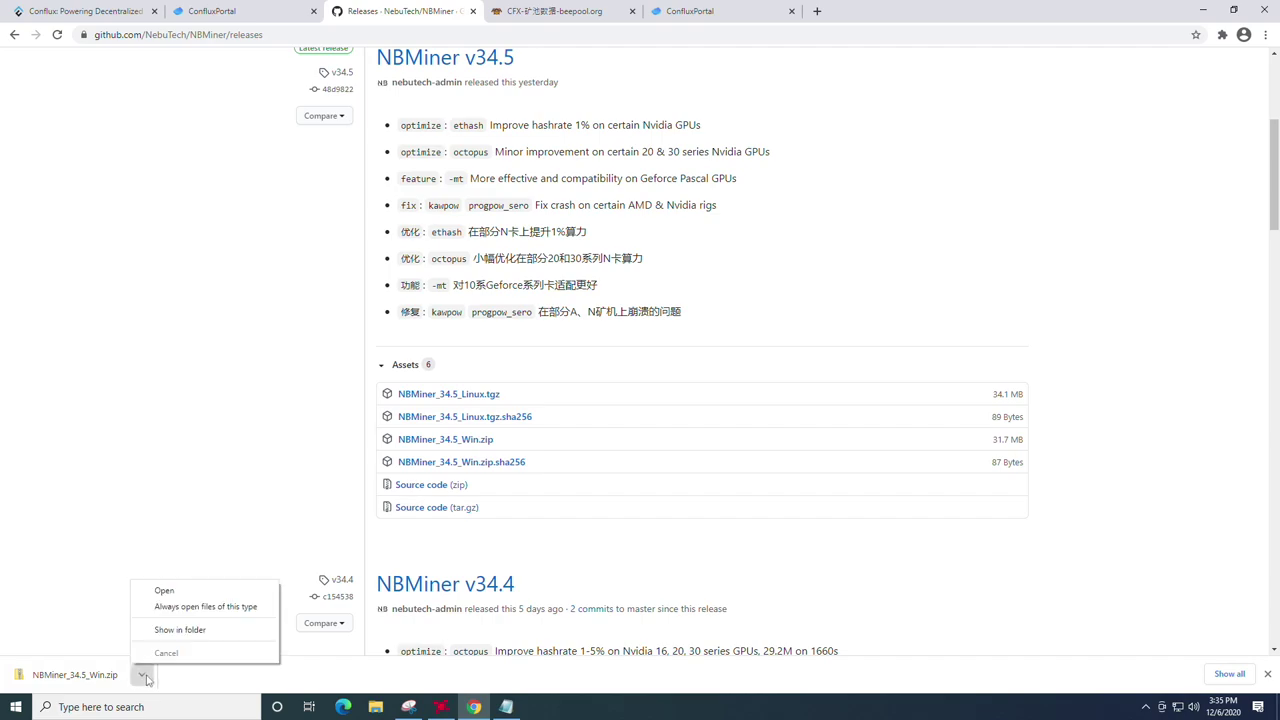
Step: Extract NBMiner_34.5_Win.zip into the suggested Downloads folder
{"action": "left_click", "coordinate": [180, 630]}
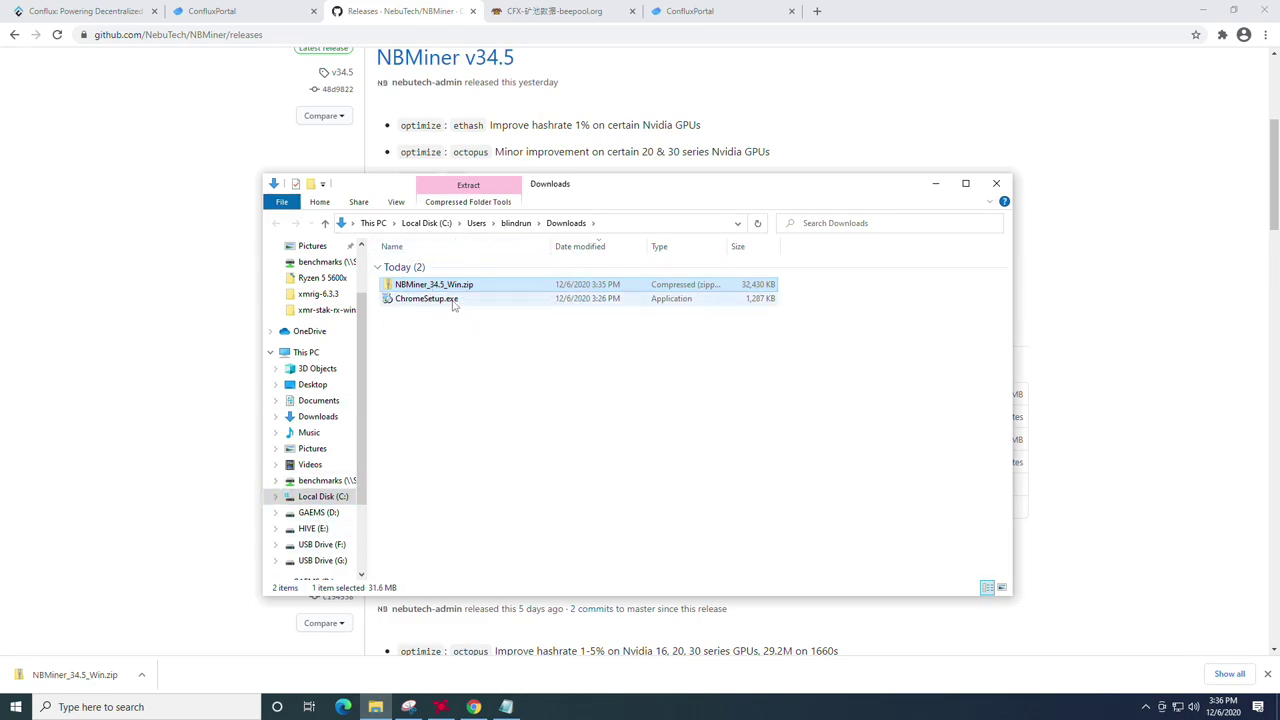
{"action": "right_click", "coordinate": [453, 290]}
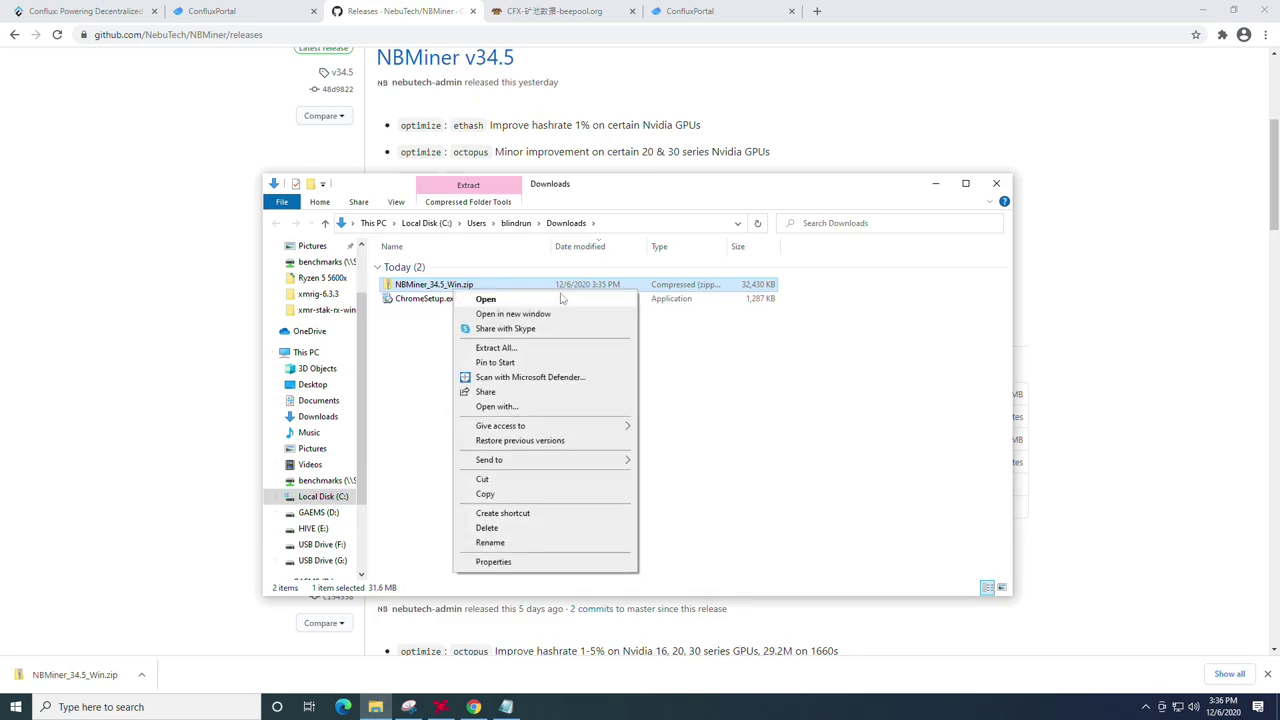
{"action": "left_click", "coordinate": [494, 348]}
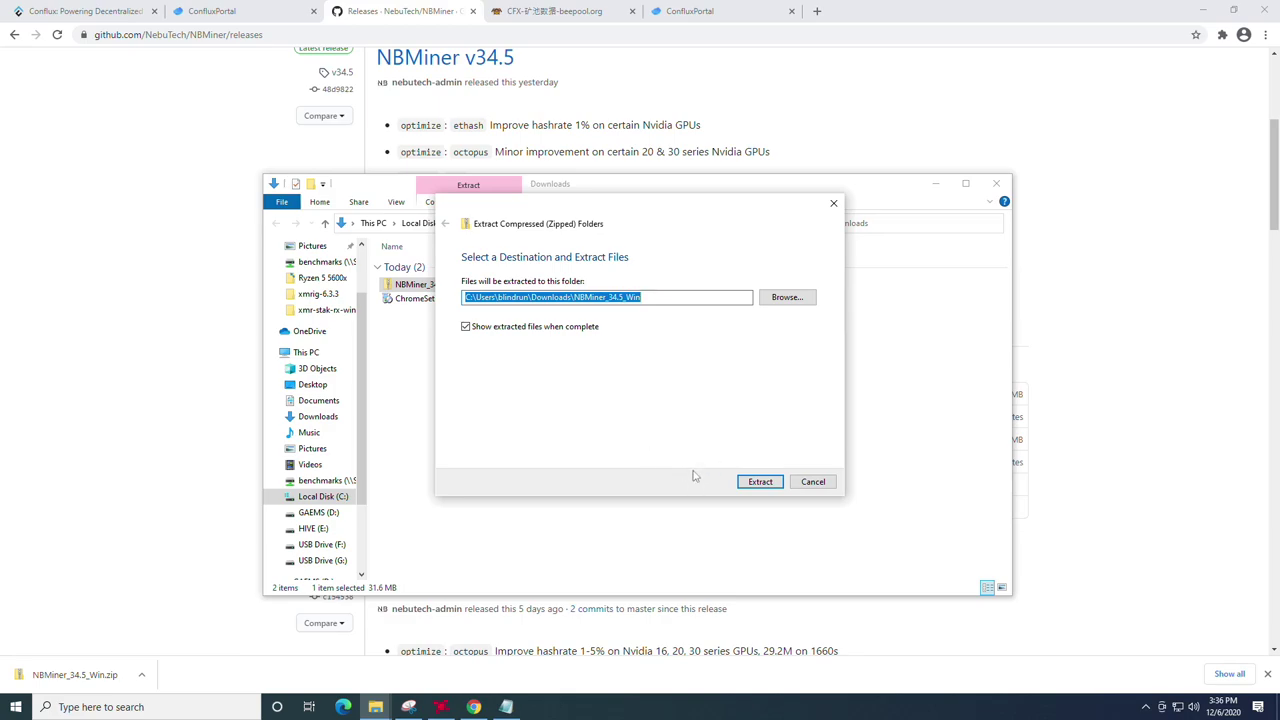
{"action": "left_click", "coordinate": [758, 483]}
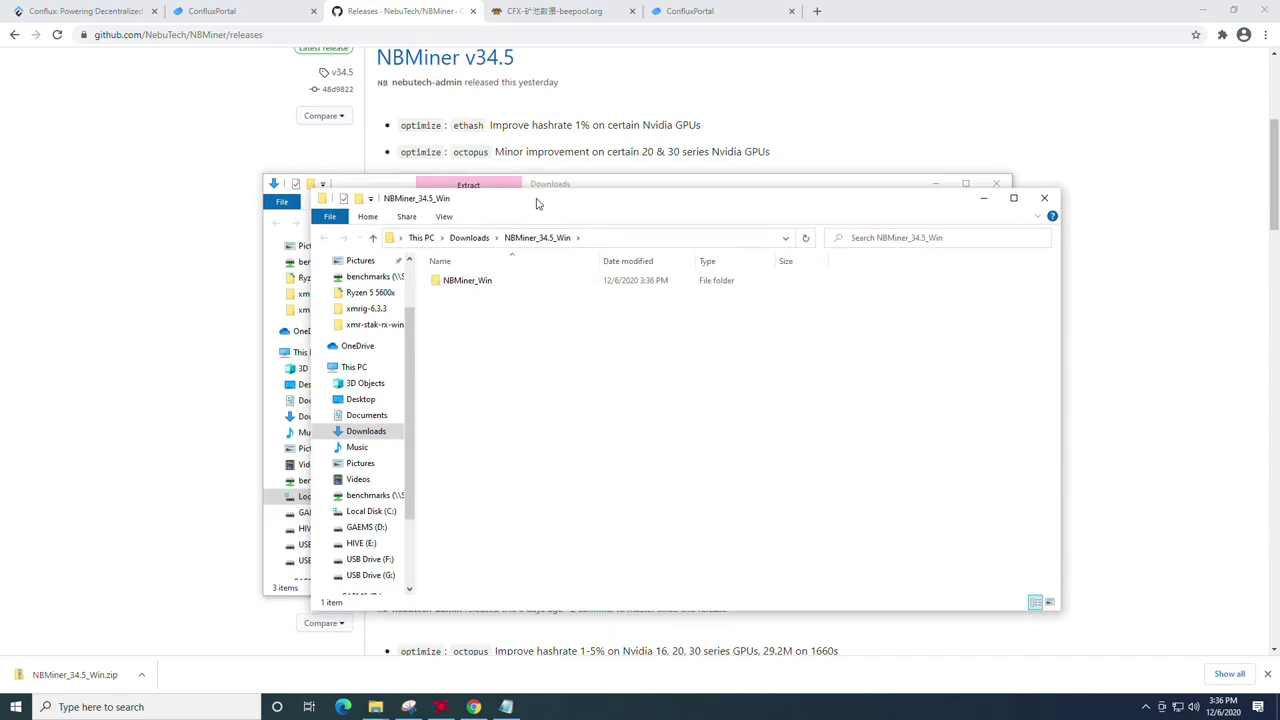
Step: Open the extracted NBMiner_Win folder and select start_conflux.bat
{"action": "left_click_drag", "start_coordinate": [490, 203], "coordinate": [493, 176]}
{"action": "double_click", "coordinate": [472, 256]}
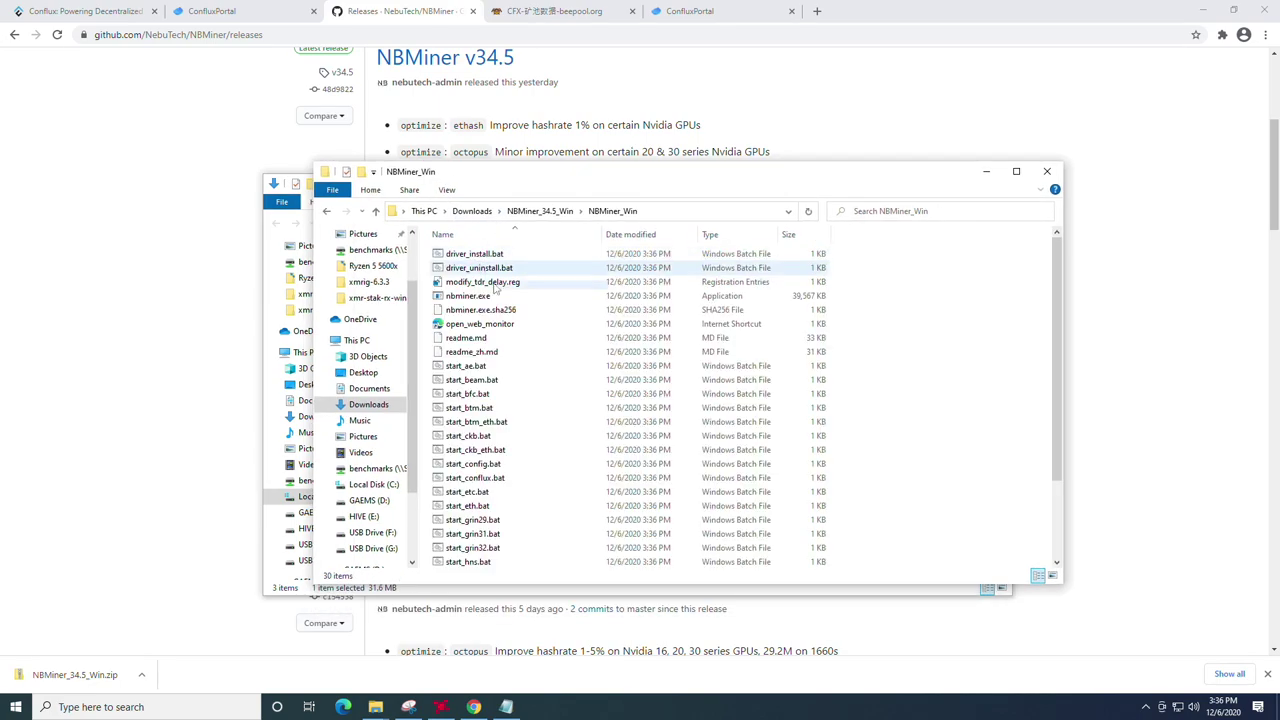
{"action": "scroll", "coordinate": [530, 378], "scroll_direction": "down", "scroll_amount": 2}
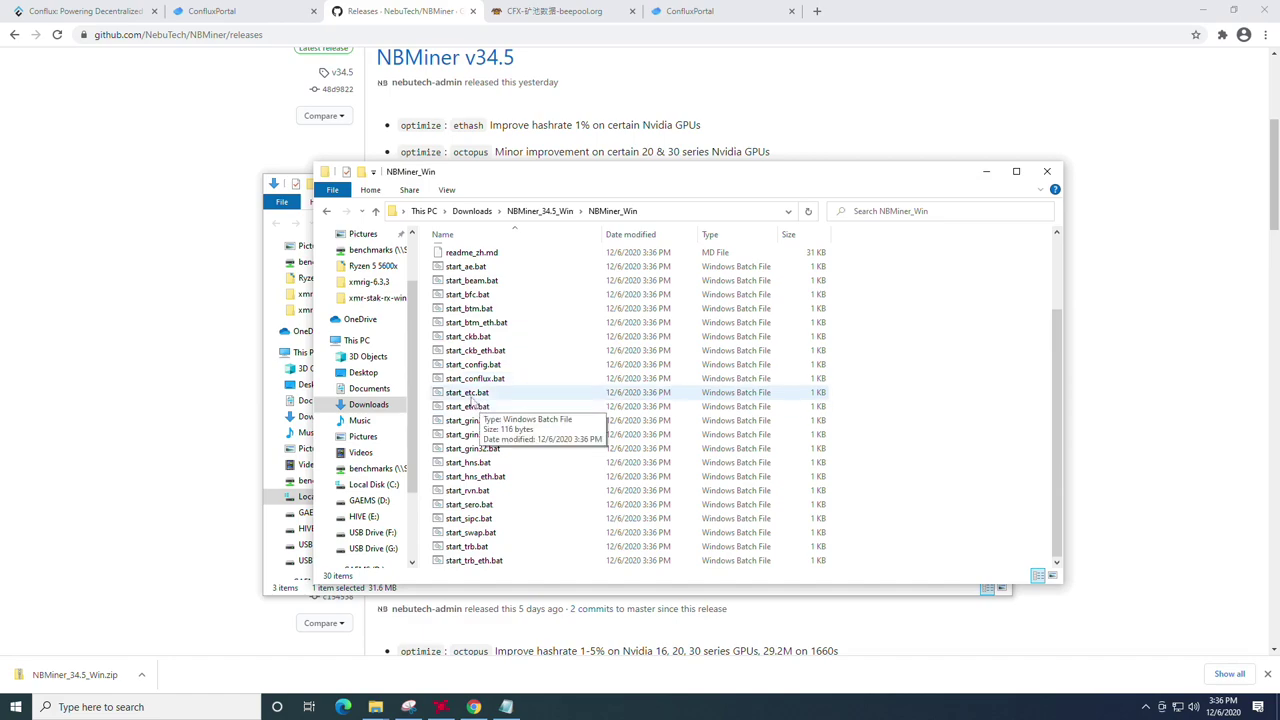
{"action": "left_click", "coordinate": [488, 380]}
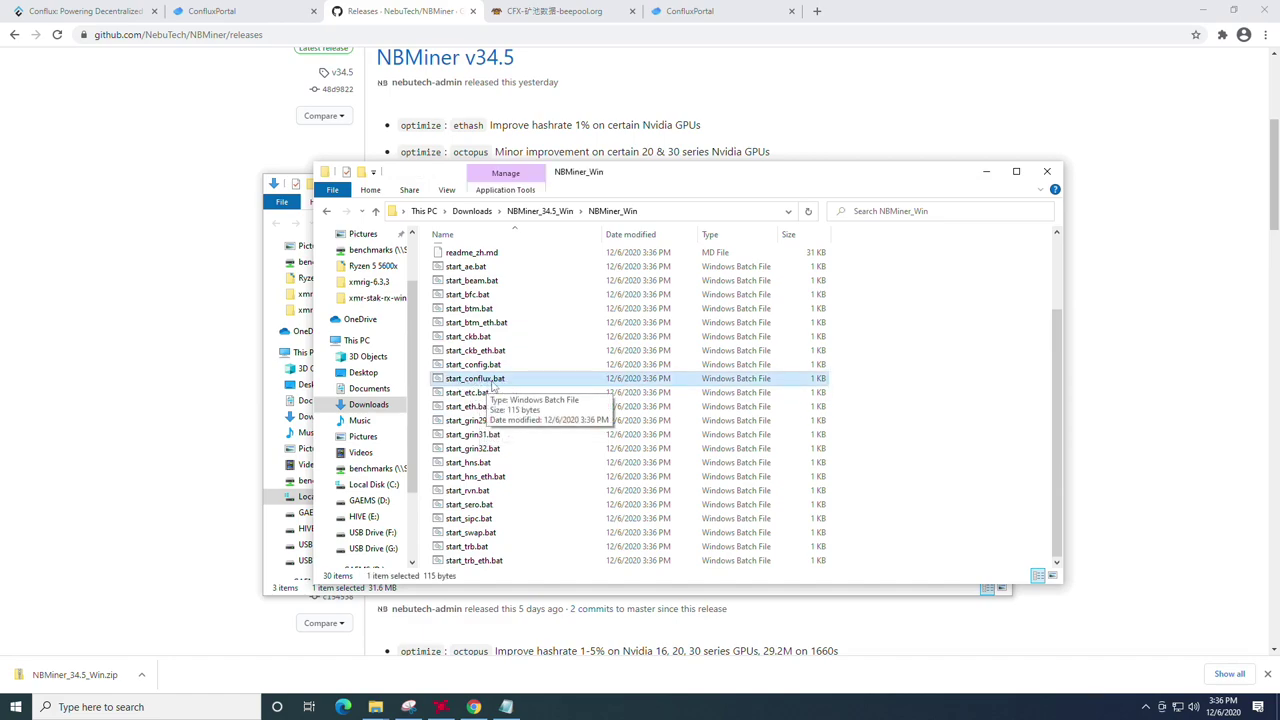
{"action": "left_click", "coordinate": [175, 703]}
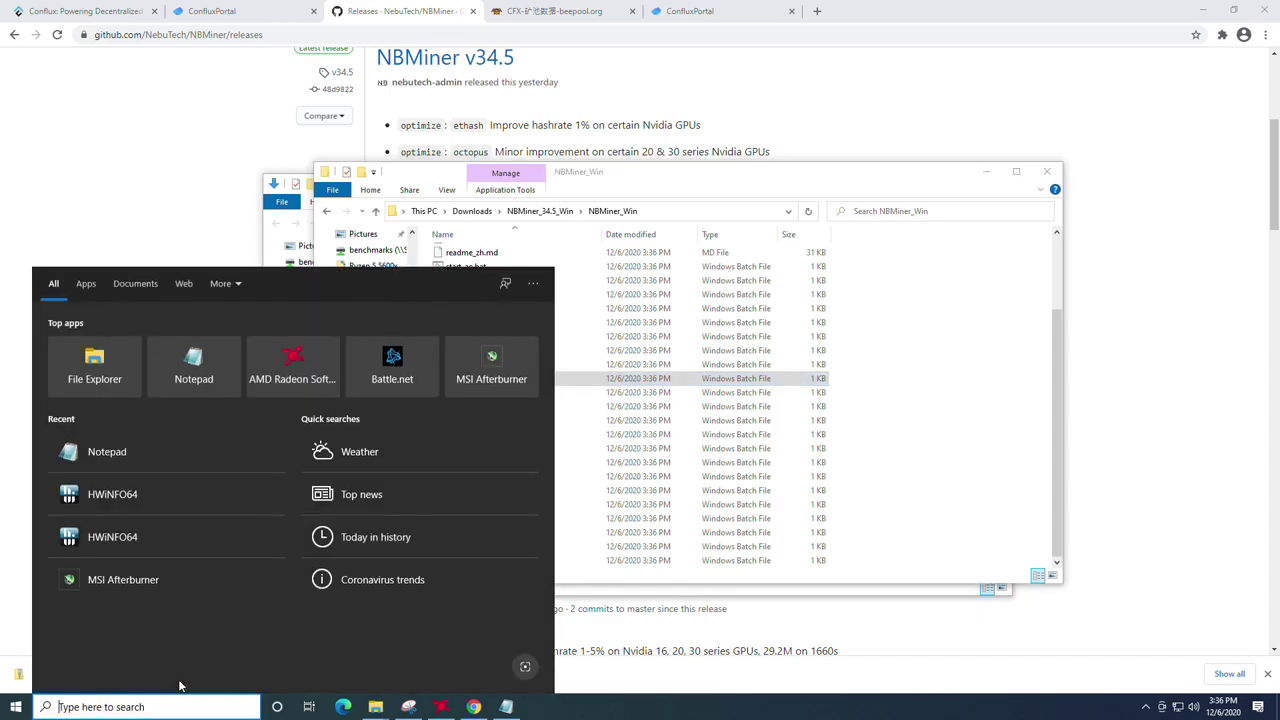
{"action": "type", "text": "fil"}
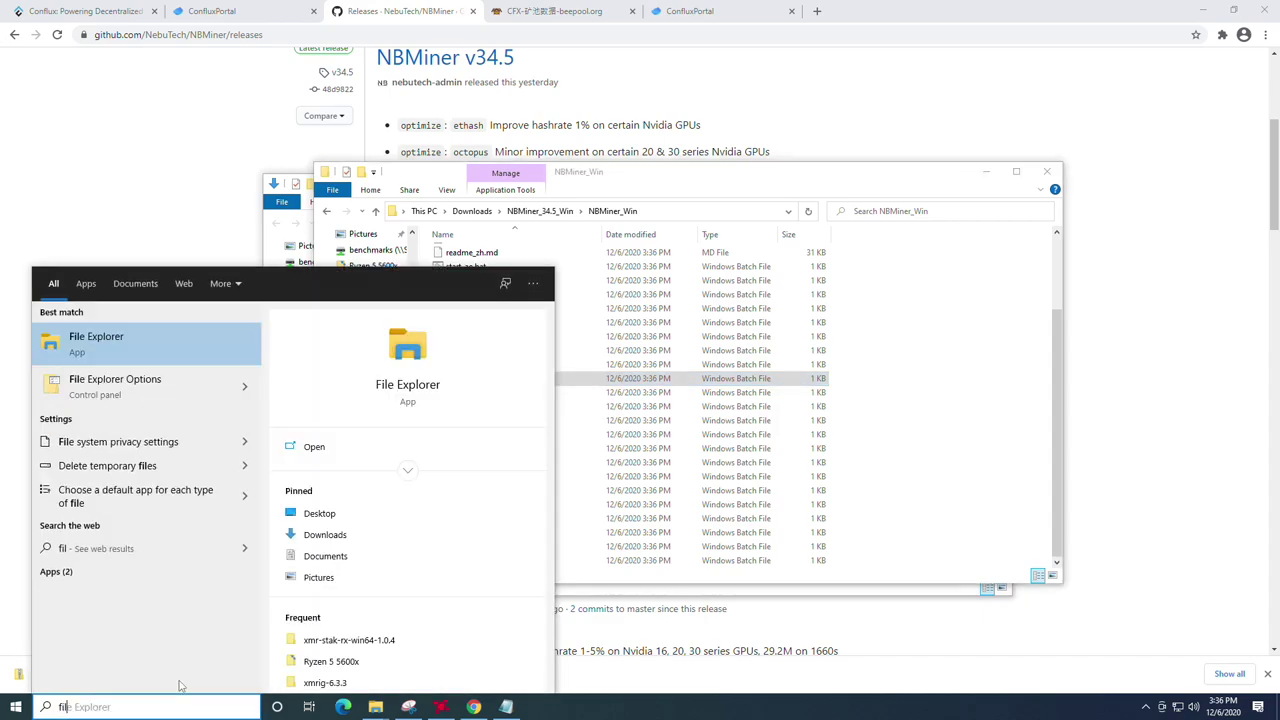
{"action": "type", "text": "e"}
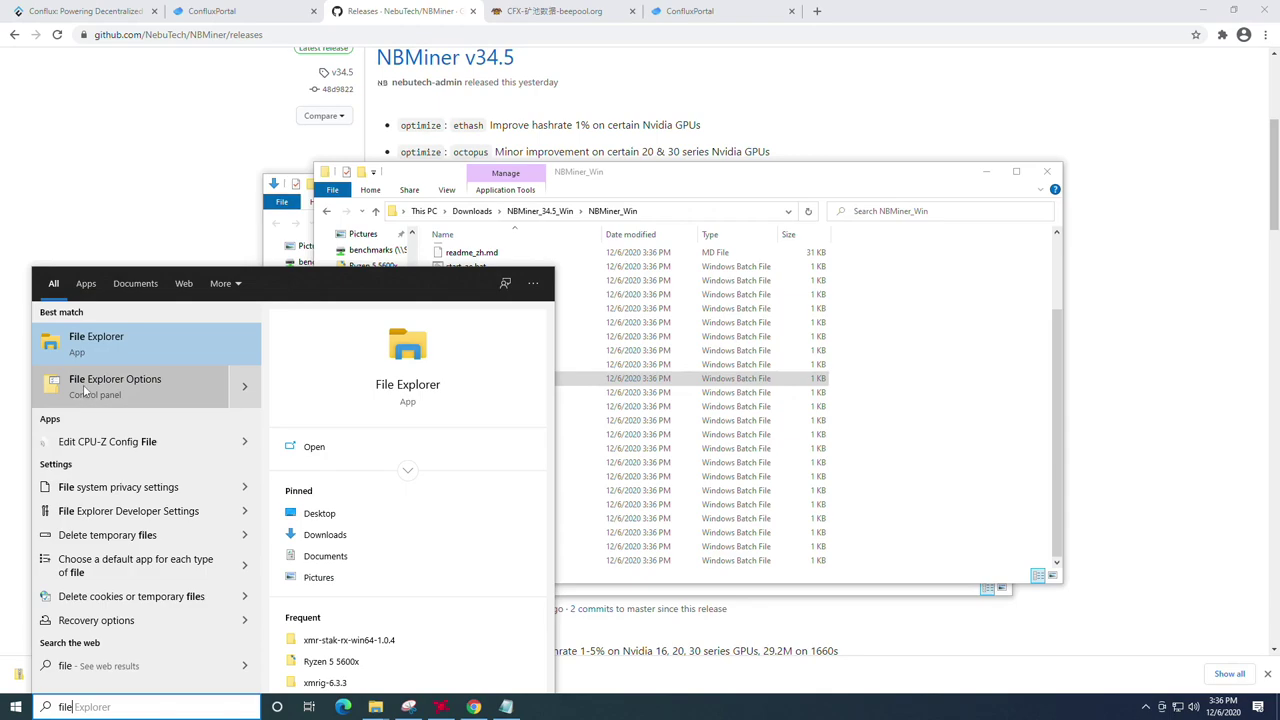
{"action": "left_click", "coordinate": [150, 384]}
{"action": "left_click_drag", "start_coordinate": [203, 104], "coordinate": [553, 181]}
{"action": "left_click", "coordinate": [493, 199]}
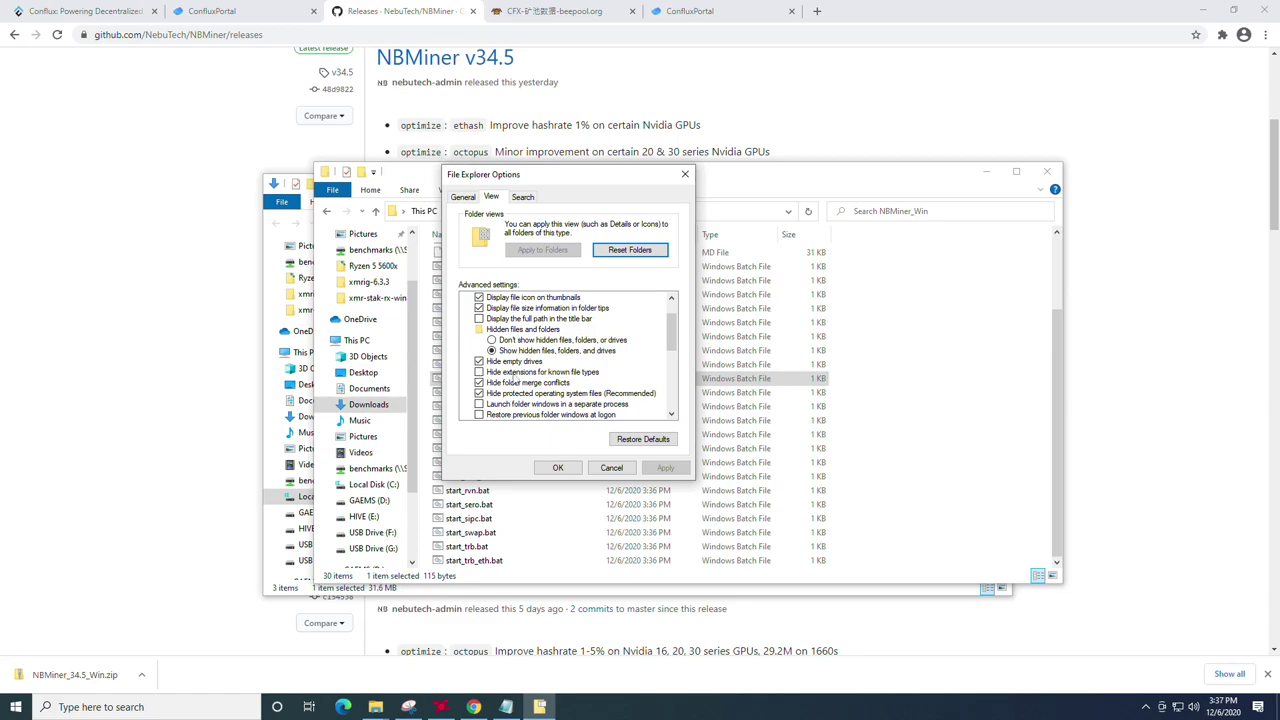
{"action": "left_click", "coordinate": [558, 467]}
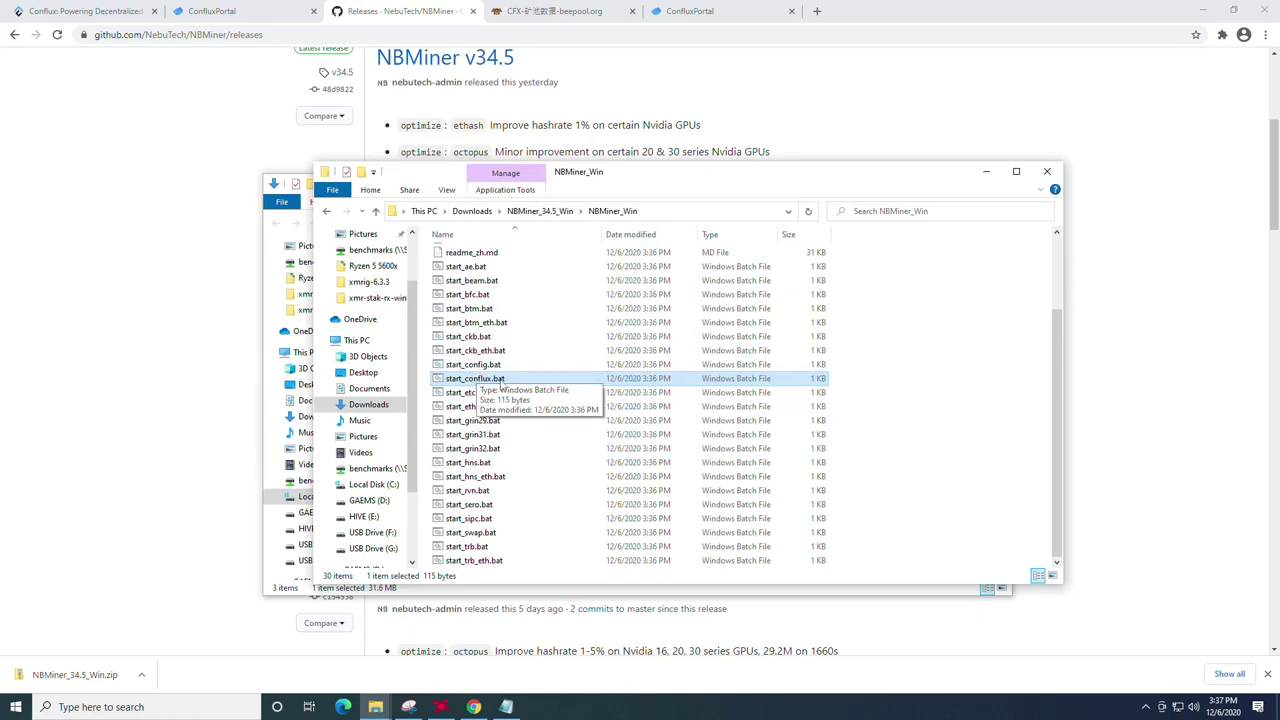
Step: Open start_conflux.bat from its context menu and expand More info on the SmartScreen warning
{"action": "right_click", "coordinate": [907, 403]}
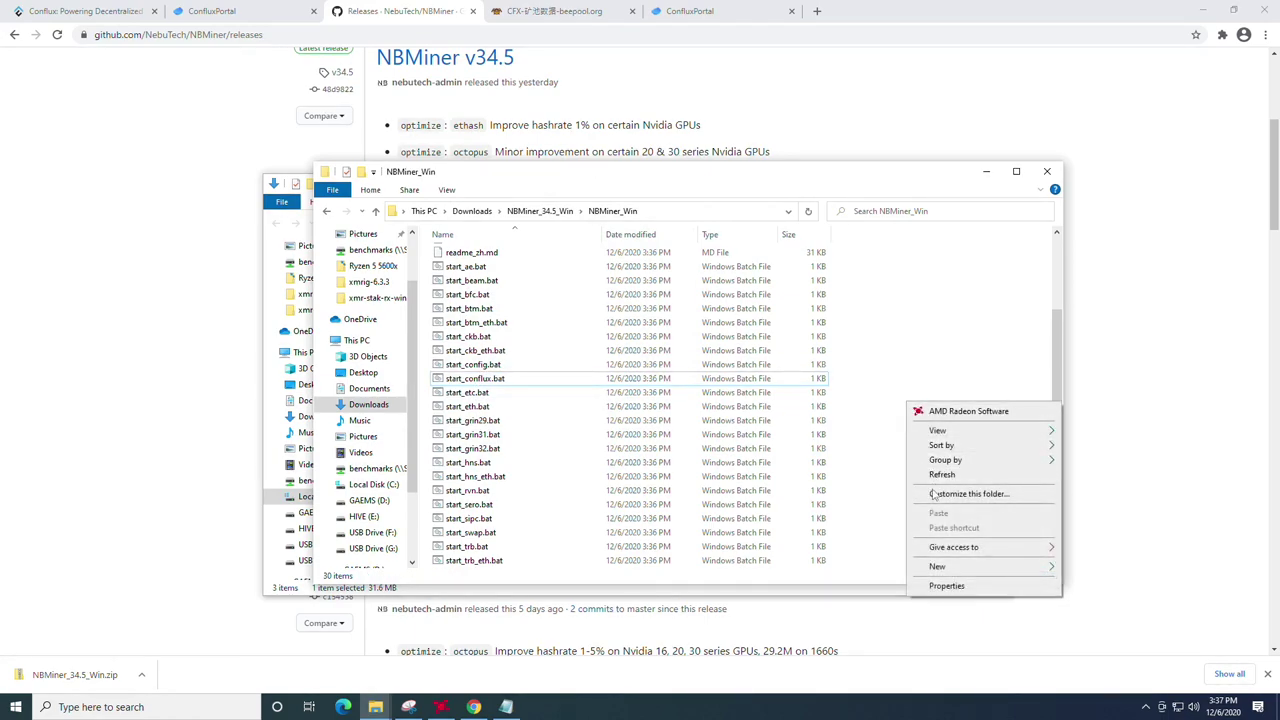
{"action": "left_click", "coordinate": [882, 321]}
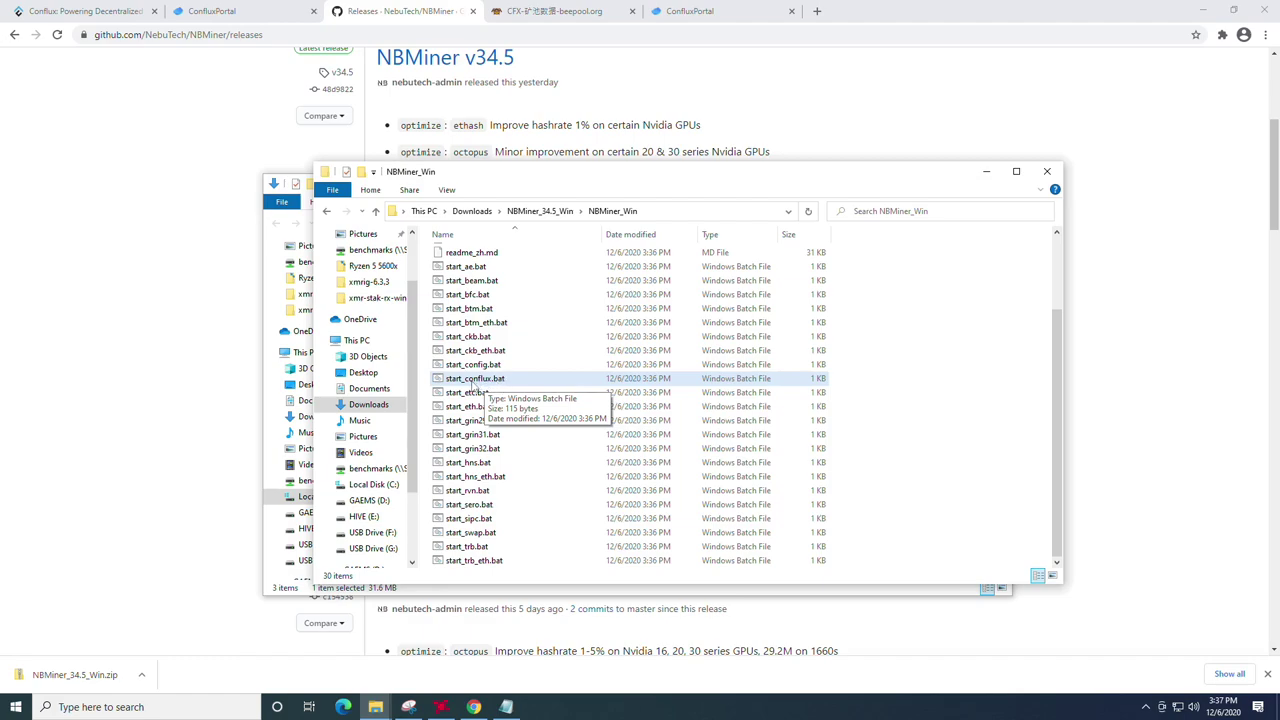
{"action": "right_click", "coordinate": [472, 385]}
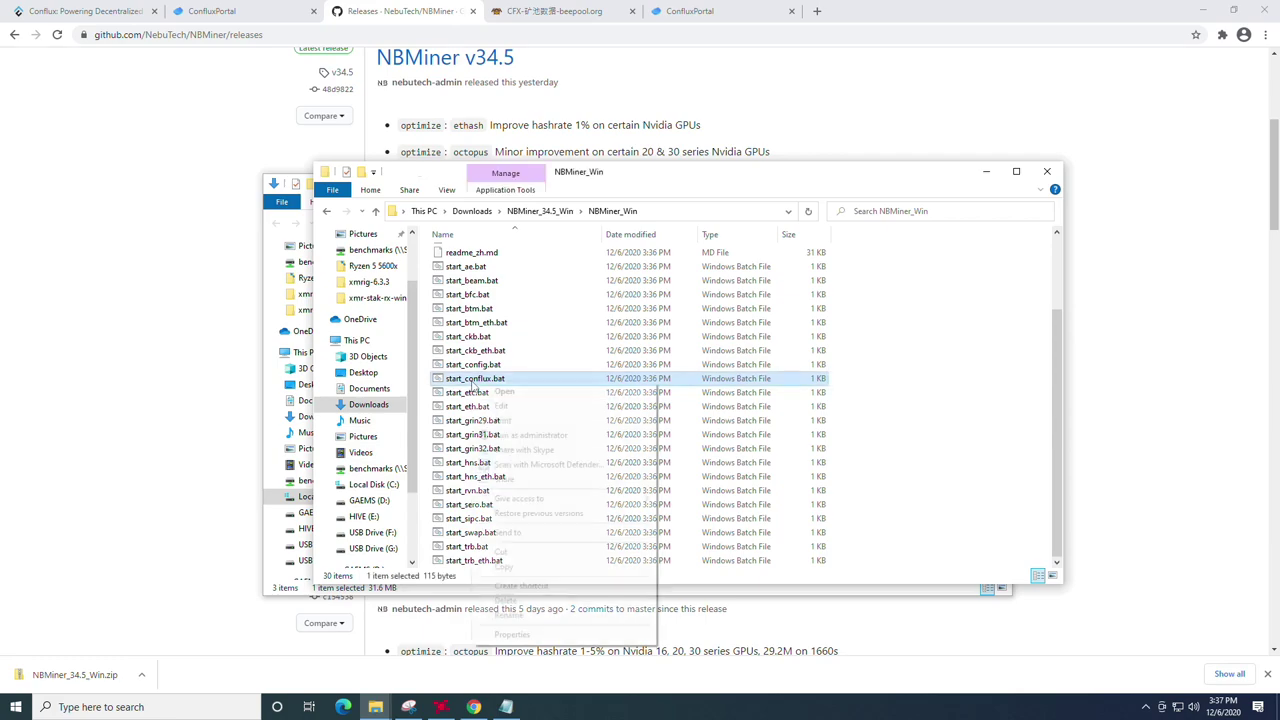
{"action": "left_click", "coordinate": [508, 392]}
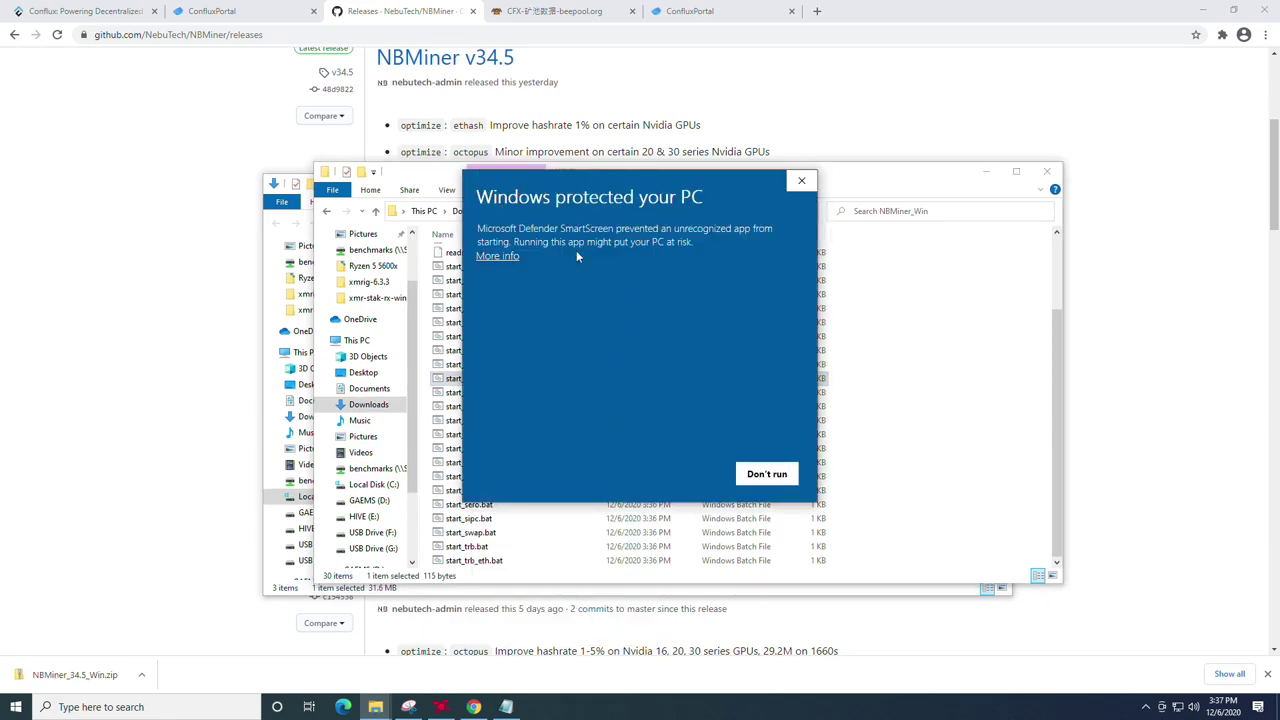
{"action": "left_click", "coordinate": [500, 259]}
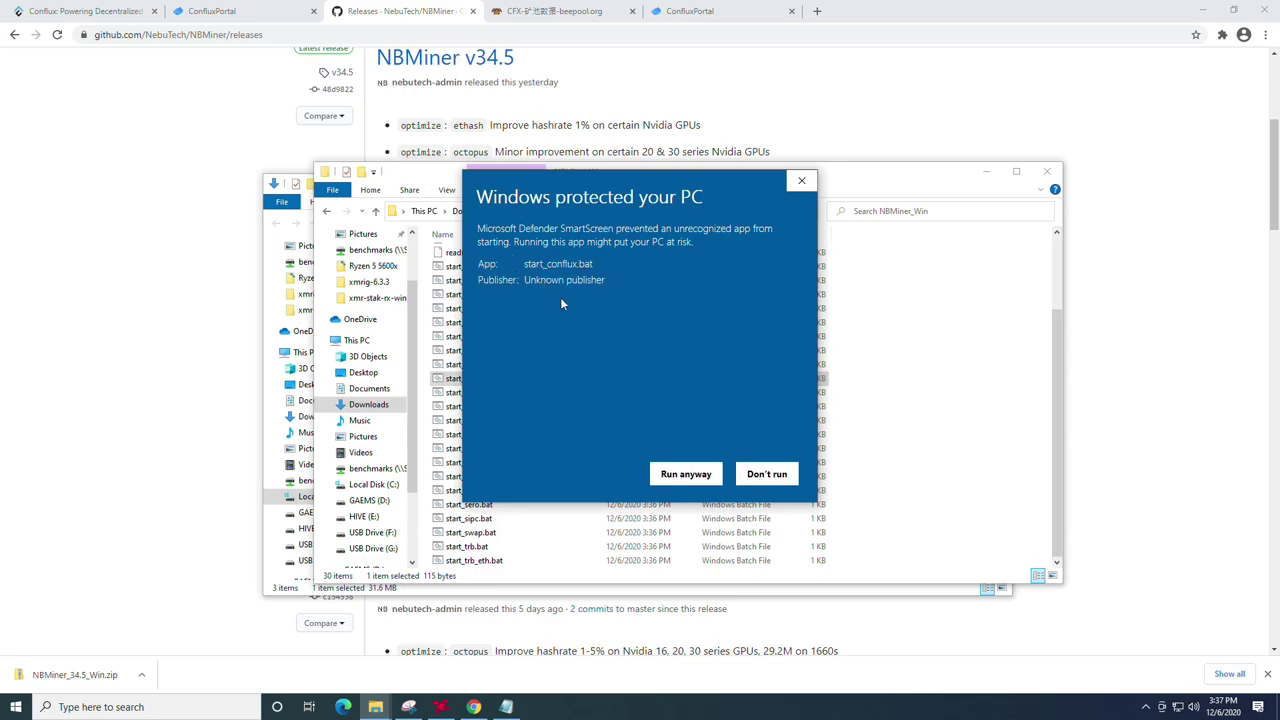
Step: Get past the SmartScreen warning and centre the Notepad window showing the batch file
{"action": "left_click", "coordinate": [686, 473]}
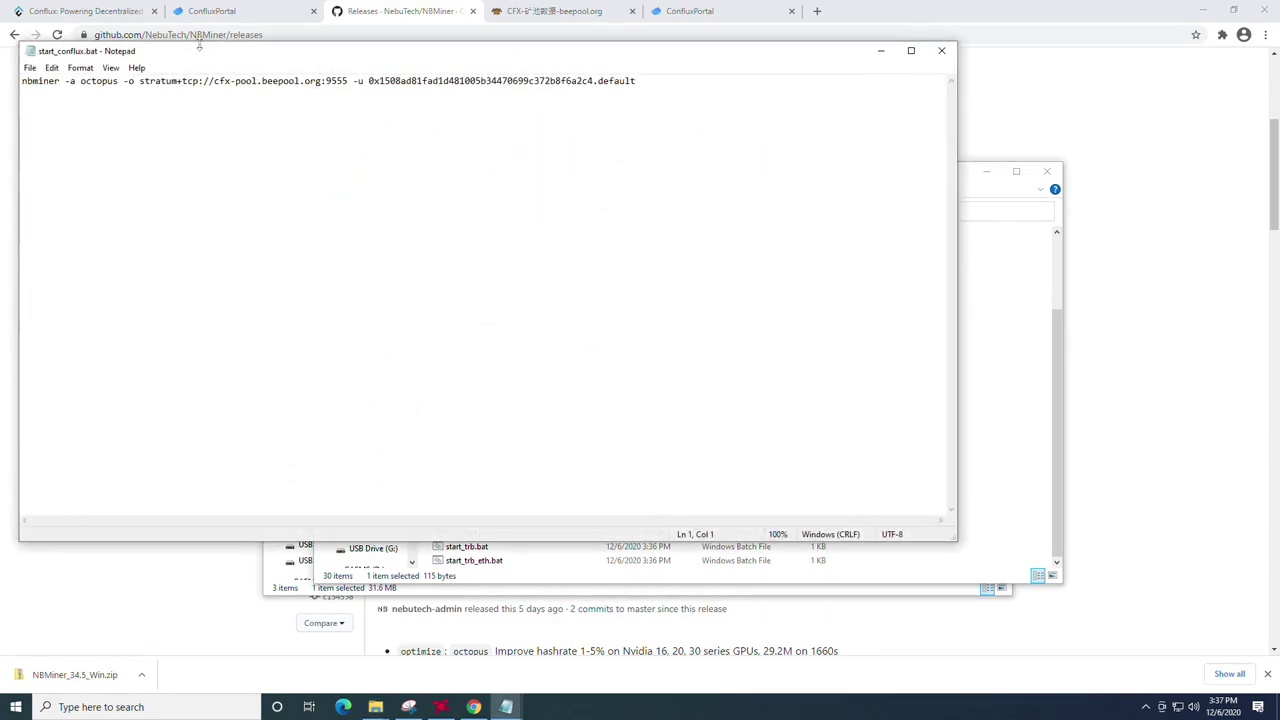
{"action": "left_click_drag", "start_coordinate": [197, 51], "coordinate": [386, 116]}
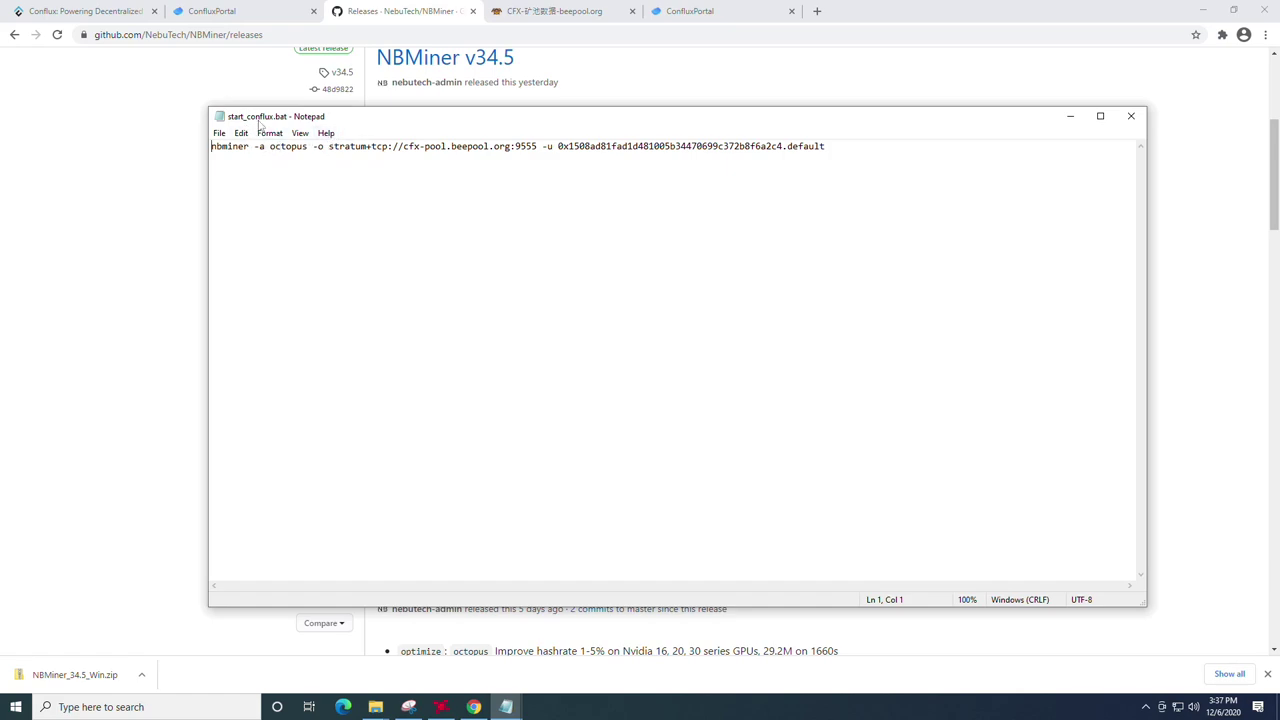
{"action": "mouse_move", "coordinate": [406, 123]}
{"action": "left_mouse_down"}
{"action": "mouse_move", "coordinate": [435, 127]}
{"action": "mouse_move", "coordinate": [424, 129]}
{"action": "left_mouse_up"}
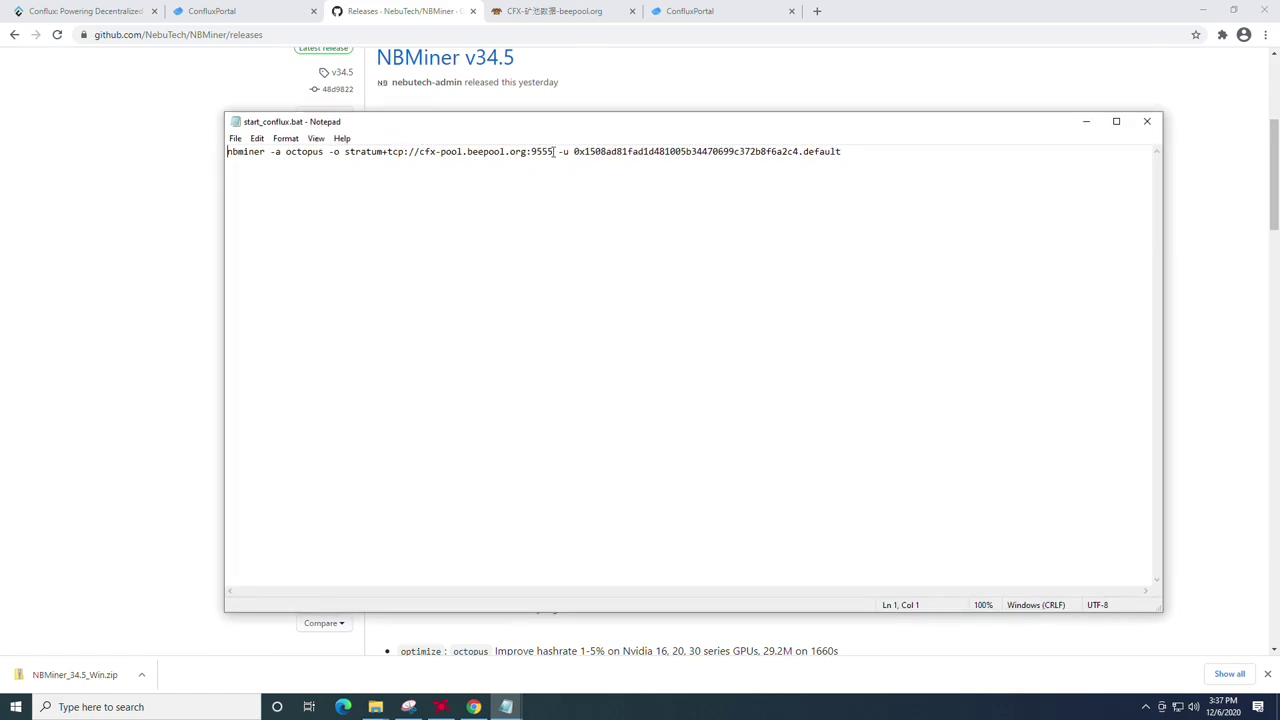
Step: Highlight the cfx-pool.beepool.org:9555 stratum address and the wallet address in the nbminer command
{"action": "left_click_drag", "start_coordinate": [553, 152], "coordinate": [349, 140]}
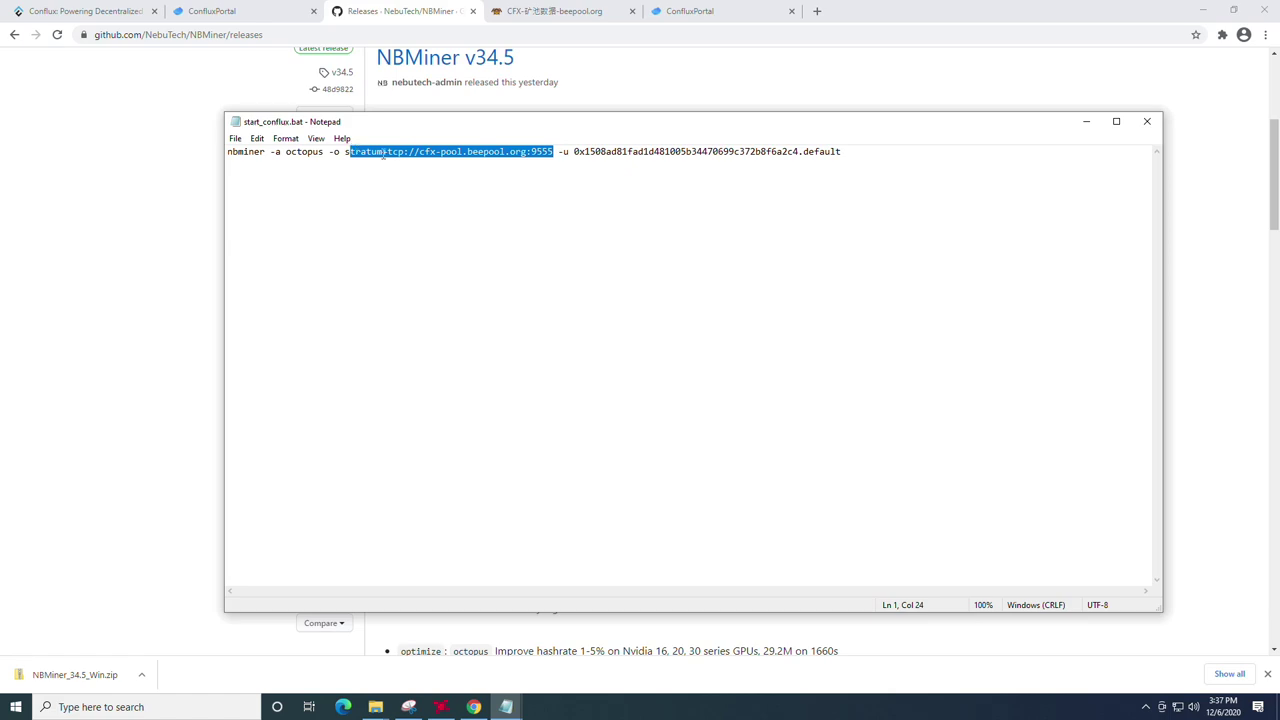
{"action": "left_click", "coordinate": [465, 155]}
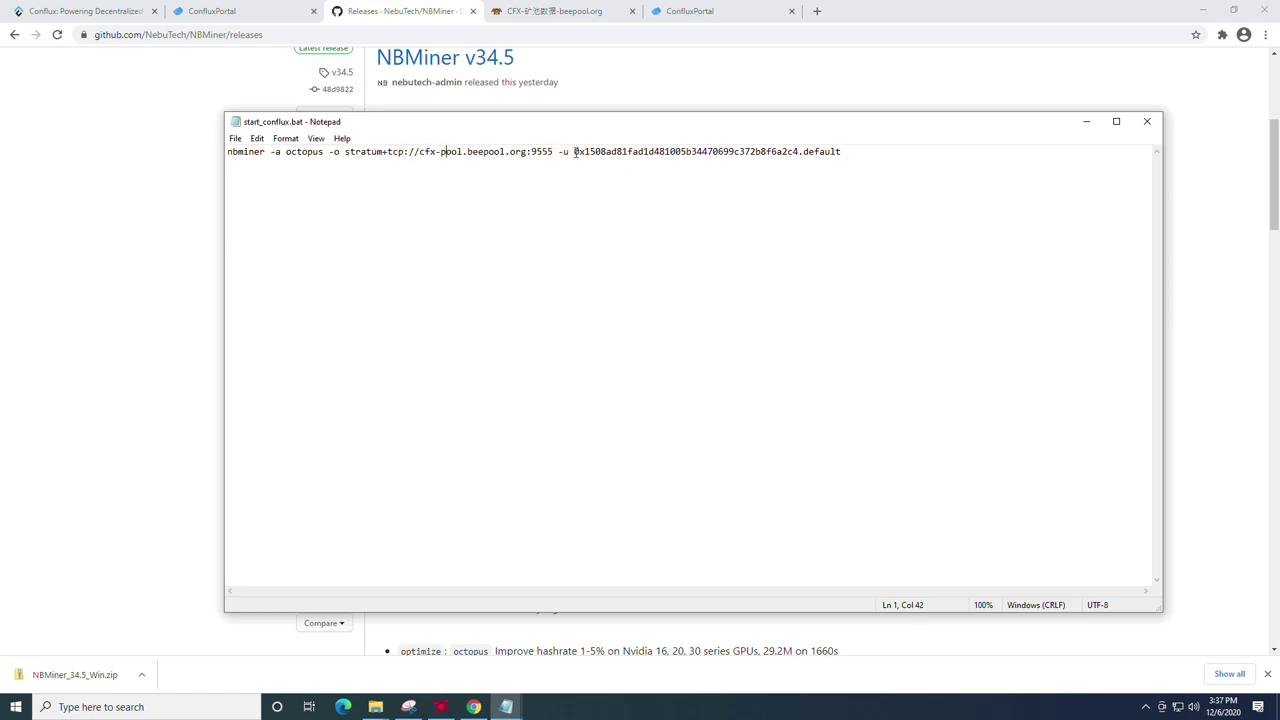
{"action": "left_click_drag", "start_coordinate": [575, 151], "coordinate": [798, 152]}
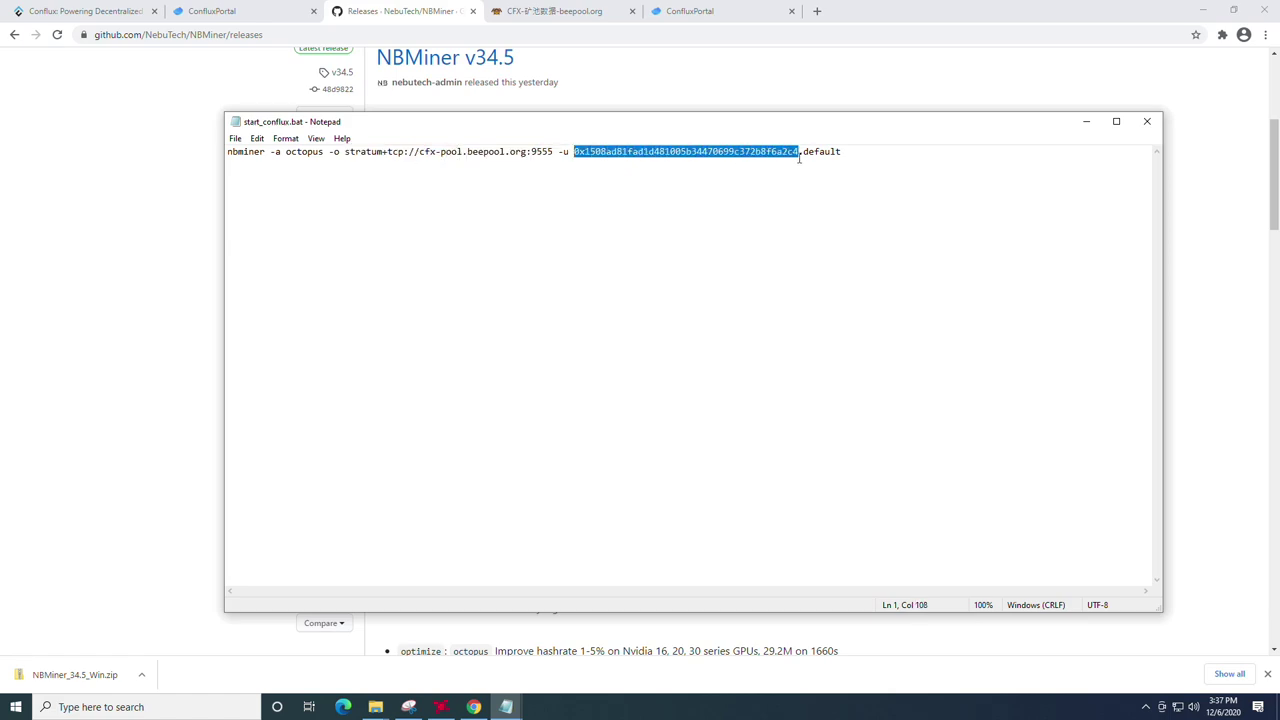
{"action": "left_click", "coordinate": [779, 211]}
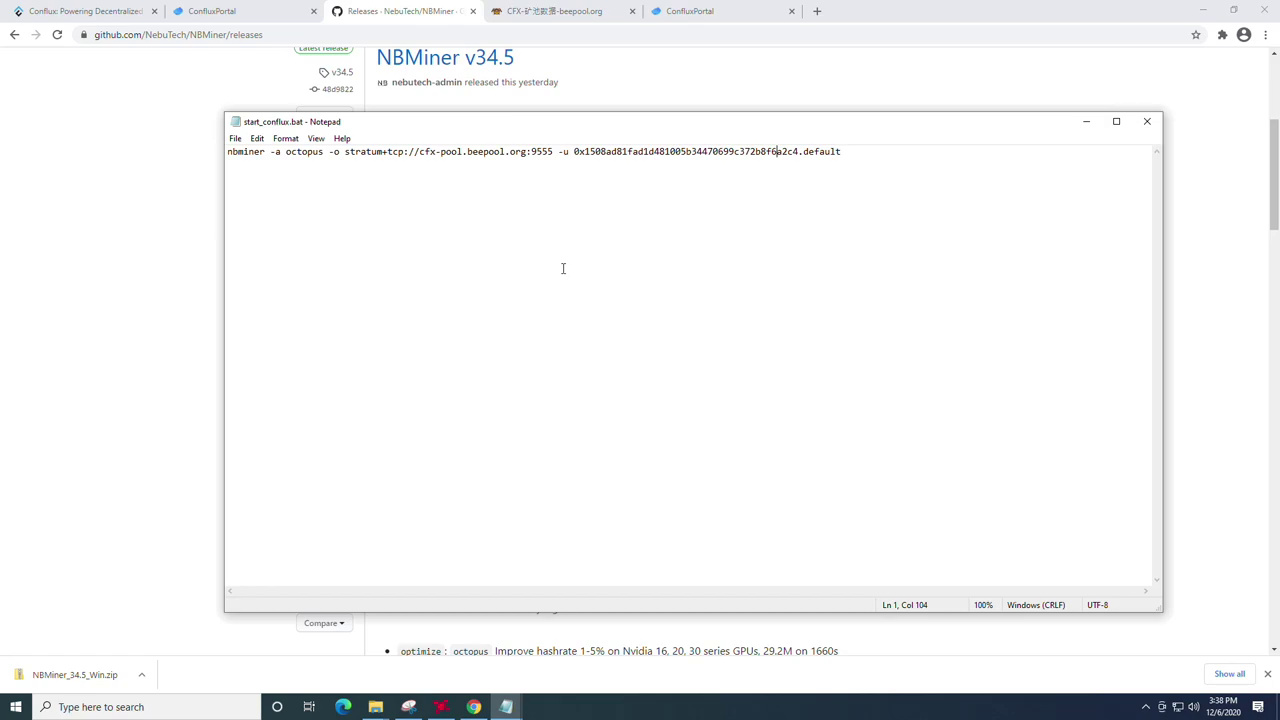
Step: Copy the full wallet address from the conflux key.txt notes
{"action": "left_click_drag", "start_coordinate": [502, 128], "coordinate": [485, 125]}
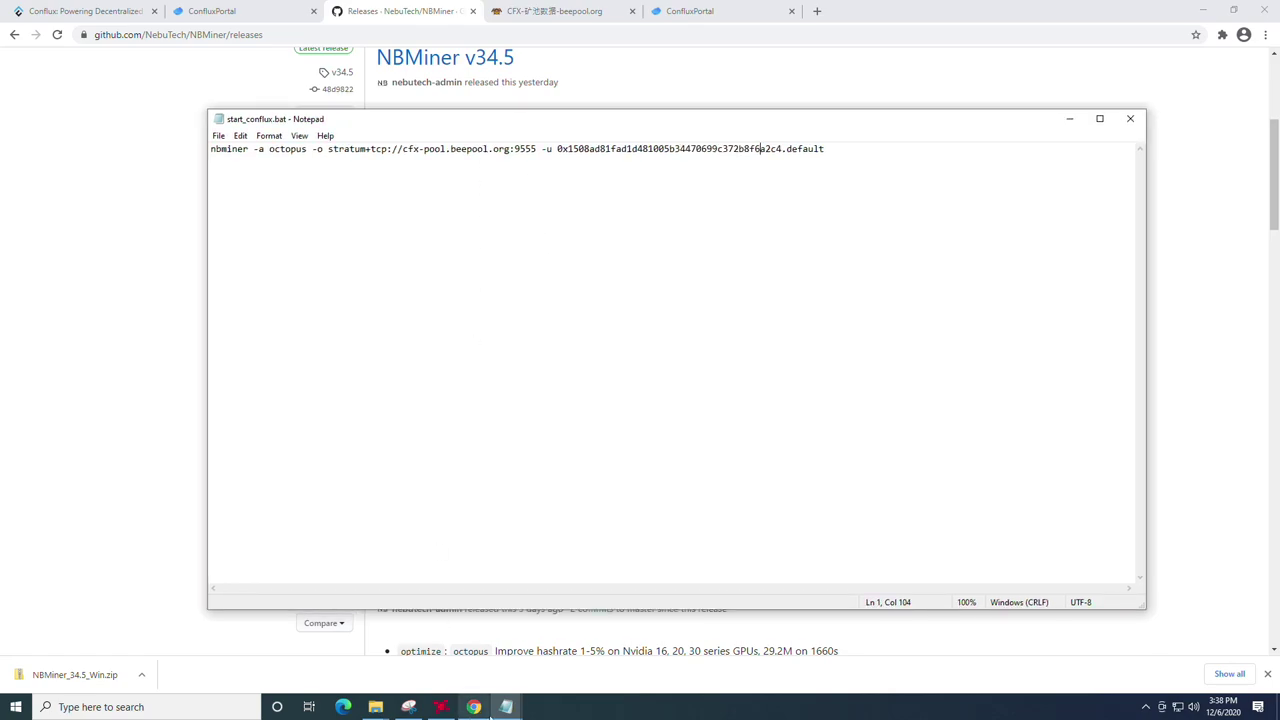
{"action": "mouse_move", "coordinate": [506, 707]}
{"action": "mouse_move", "coordinate": [457, 654]}
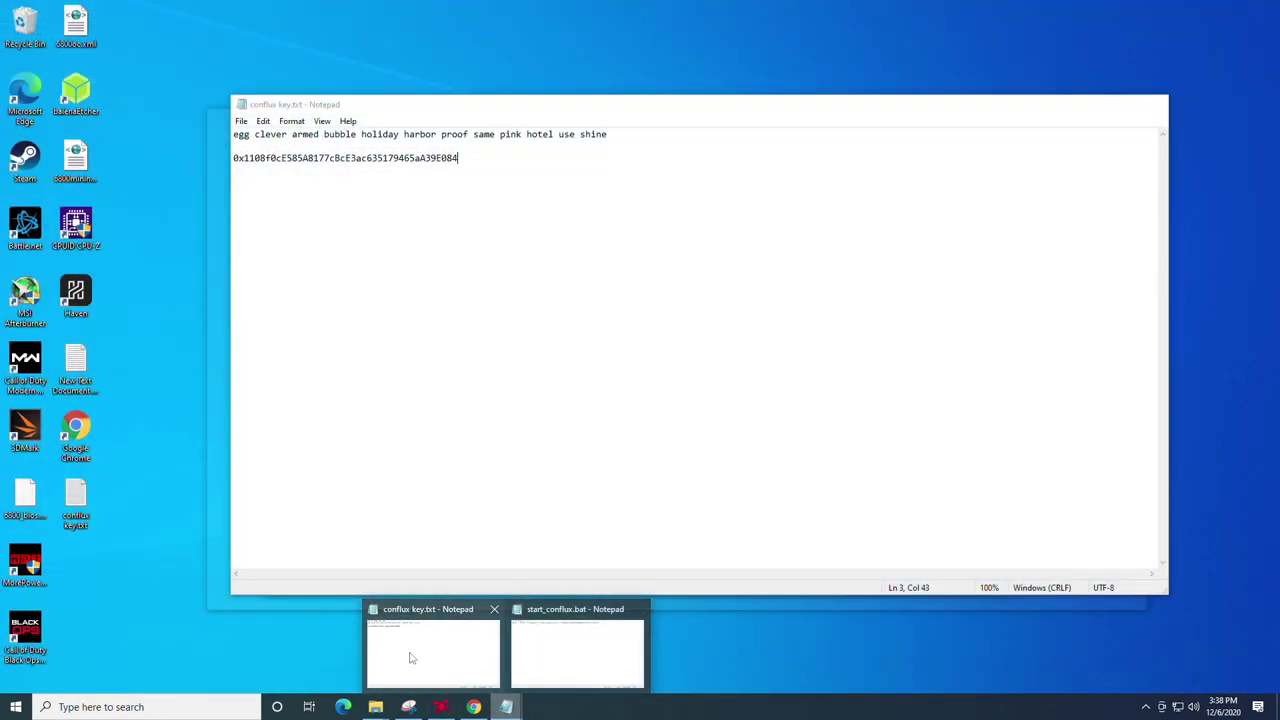
{"action": "left_click", "coordinate": [410, 657]}
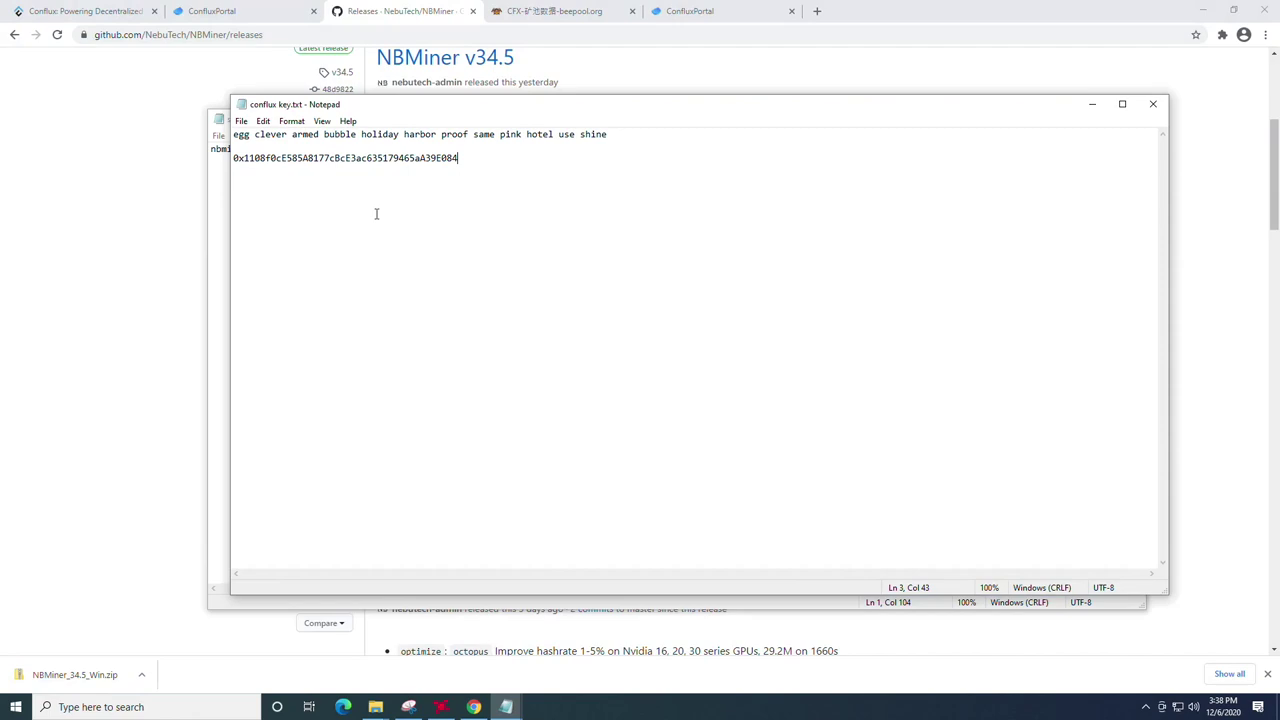
{"action": "left_click_drag", "start_coordinate": [477, 160], "coordinate": [357, 159]}
{"action": "left_click", "coordinate": [459, 166]}
{"action": "left_click_drag", "start_coordinate": [471, 160], "coordinate": [232, 157]}
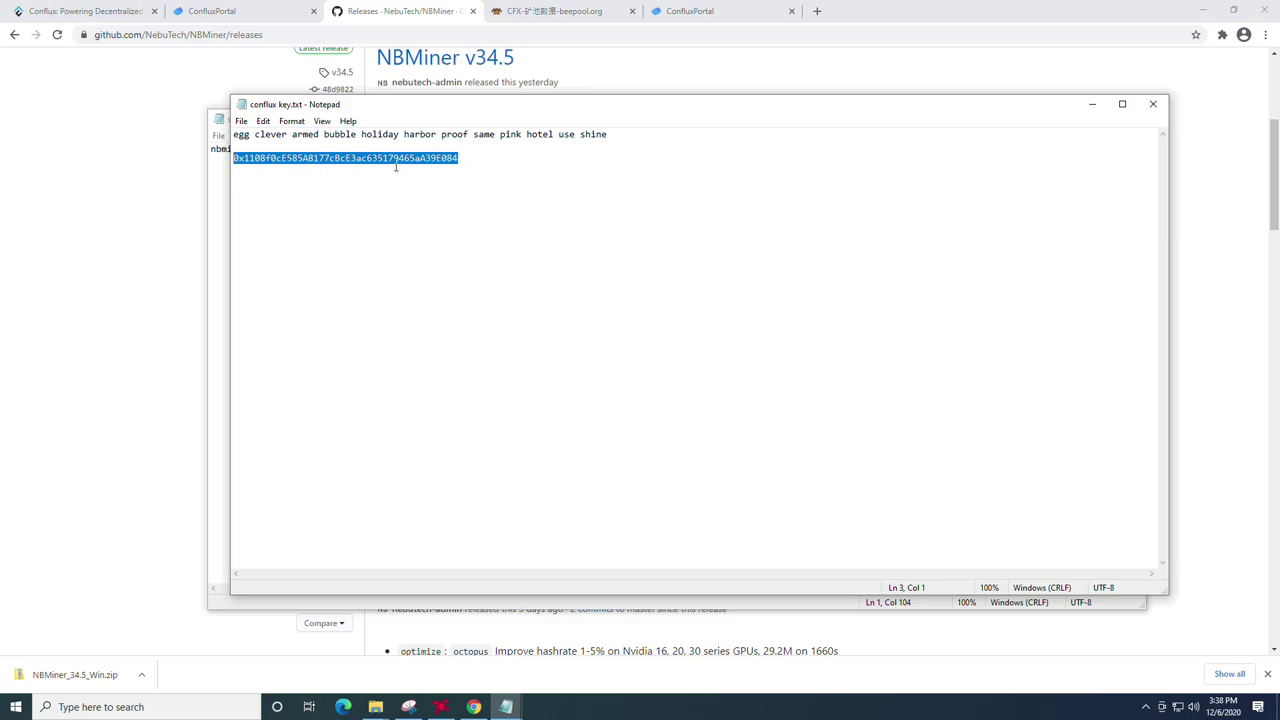
{"action": "right_click", "coordinate": [393, 160]}
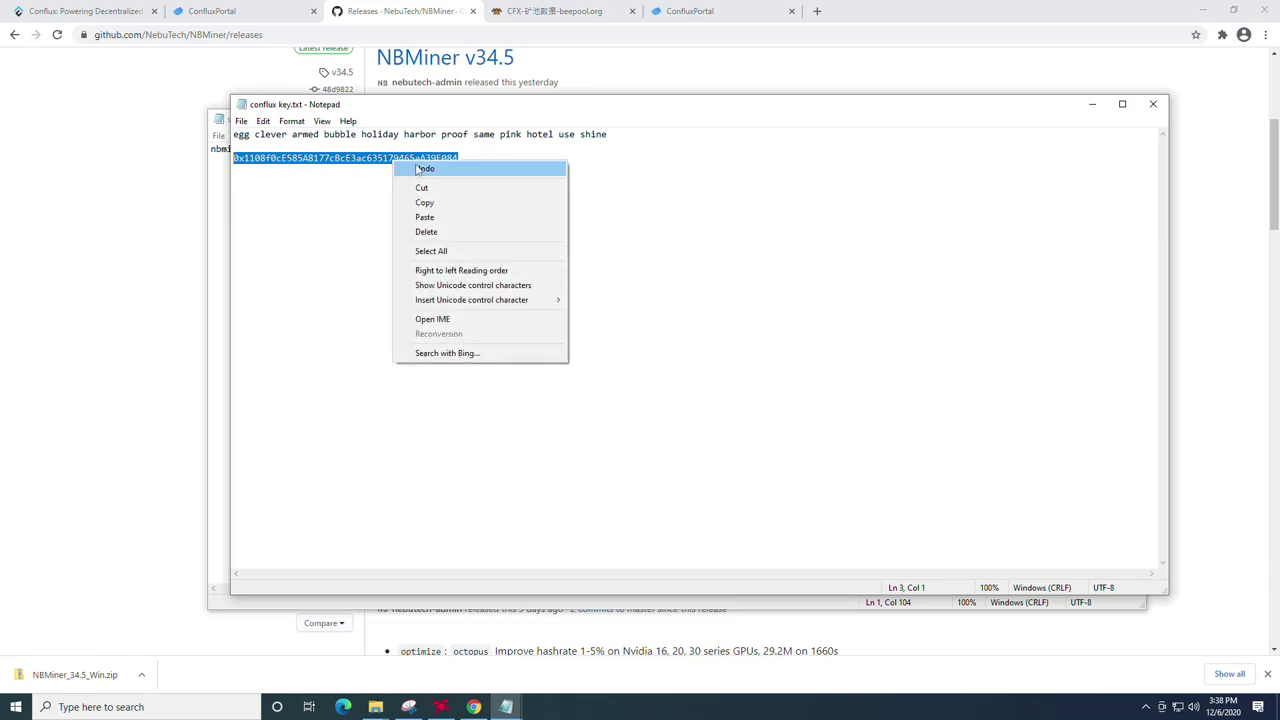
{"action": "left_click", "coordinate": [450, 204]}
Step: Paste the new wallet address over the old one after -u and change the worker name to test
{"action": "left_click", "coordinate": [1092, 104]}
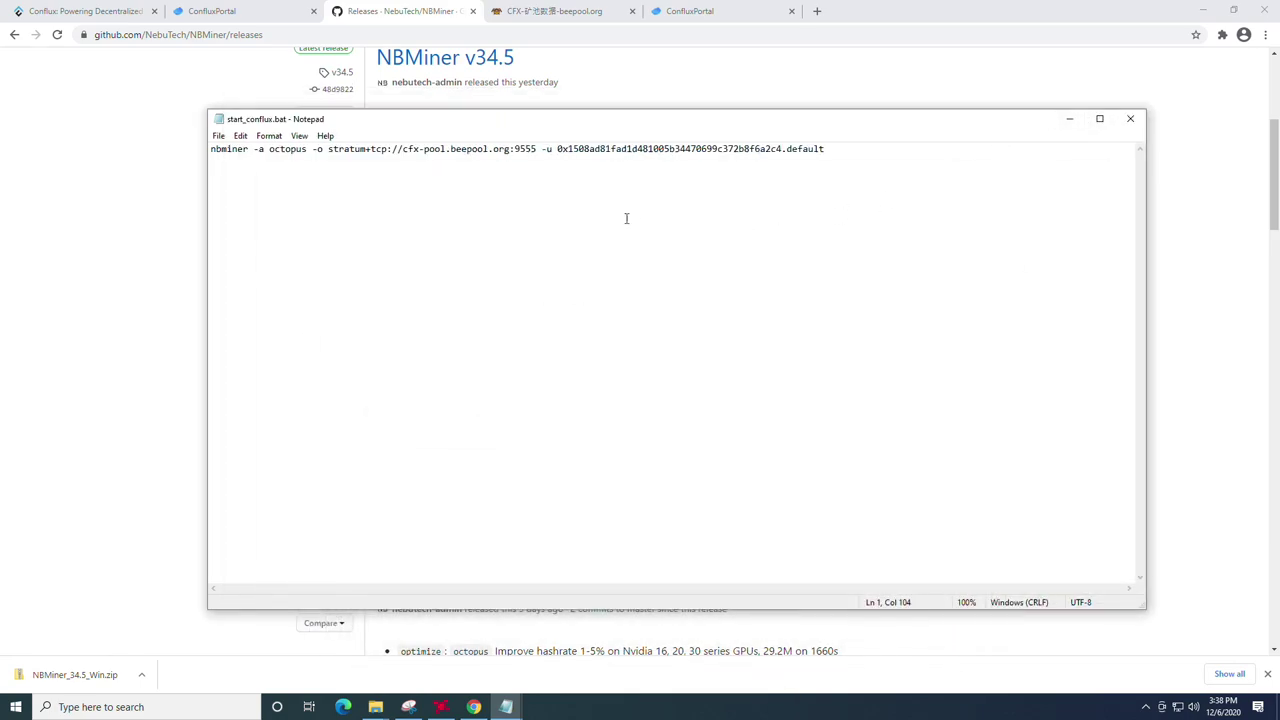
{"action": "left_click_drag", "start_coordinate": [783, 148], "coordinate": [557, 150]}
{"action": "right_click", "coordinate": [601, 149]}
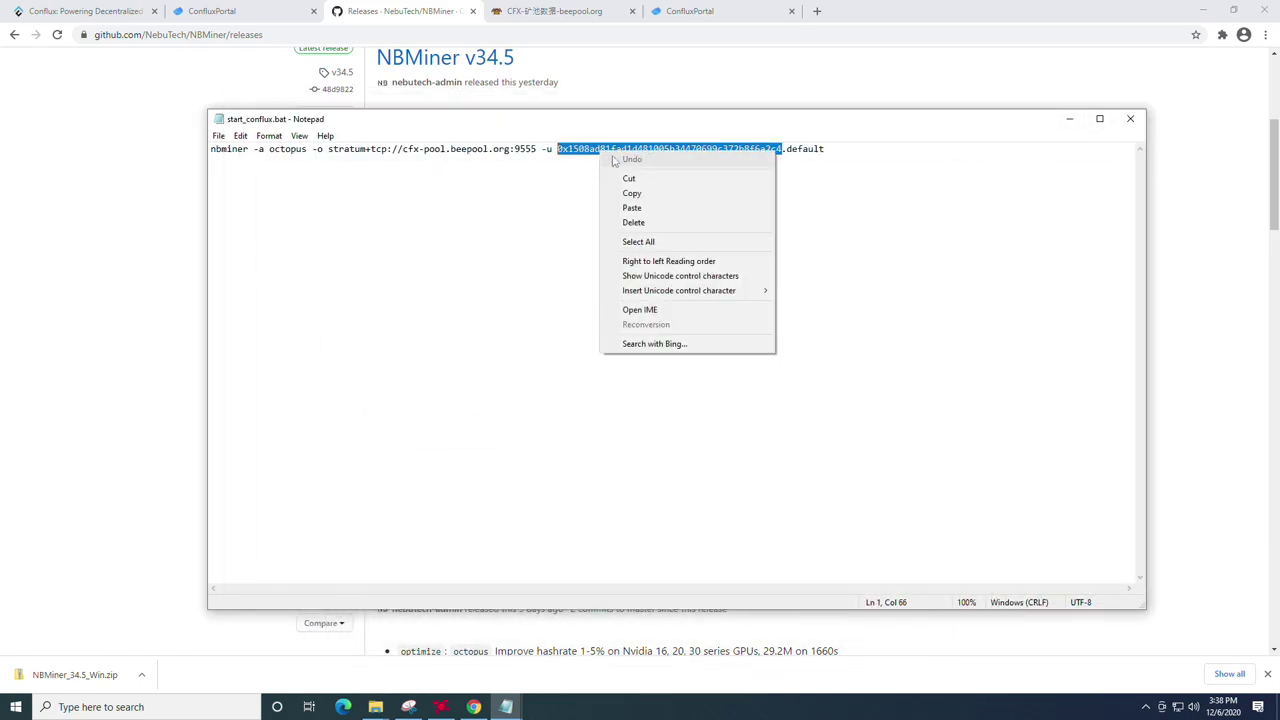
{"action": "left_click", "coordinate": [645, 209]}
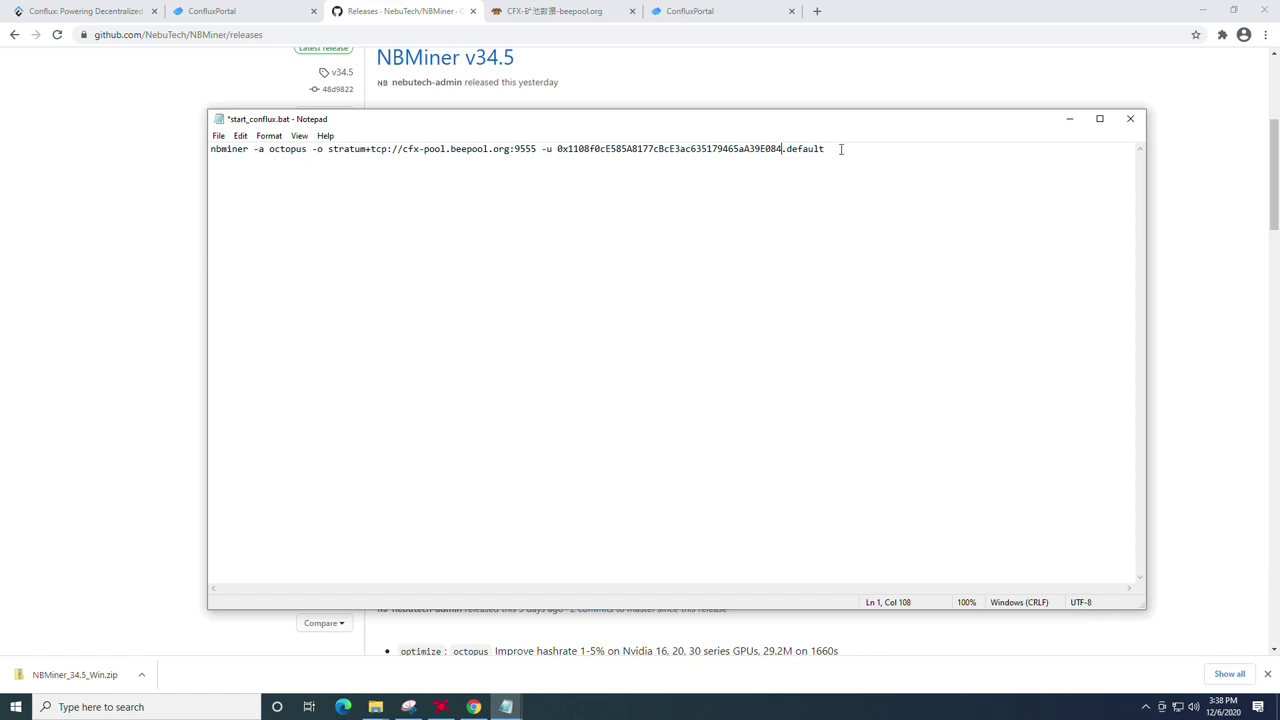
{"action": "left_click_drag", "start_coordinate": [841, 149], "coordinate": [790, 149]}
{"action": "type", "text": "tes"}
Step: Save start_conflux.bat, close Notepad, and run it to start NBMiner mining on BeePool
{"action": "left_click", "coordinate": [218, 136]}
{"action": "left_click", "coordinate": [240, 195]}
{"action": "left_click", "coordinate": [1129, 118]}
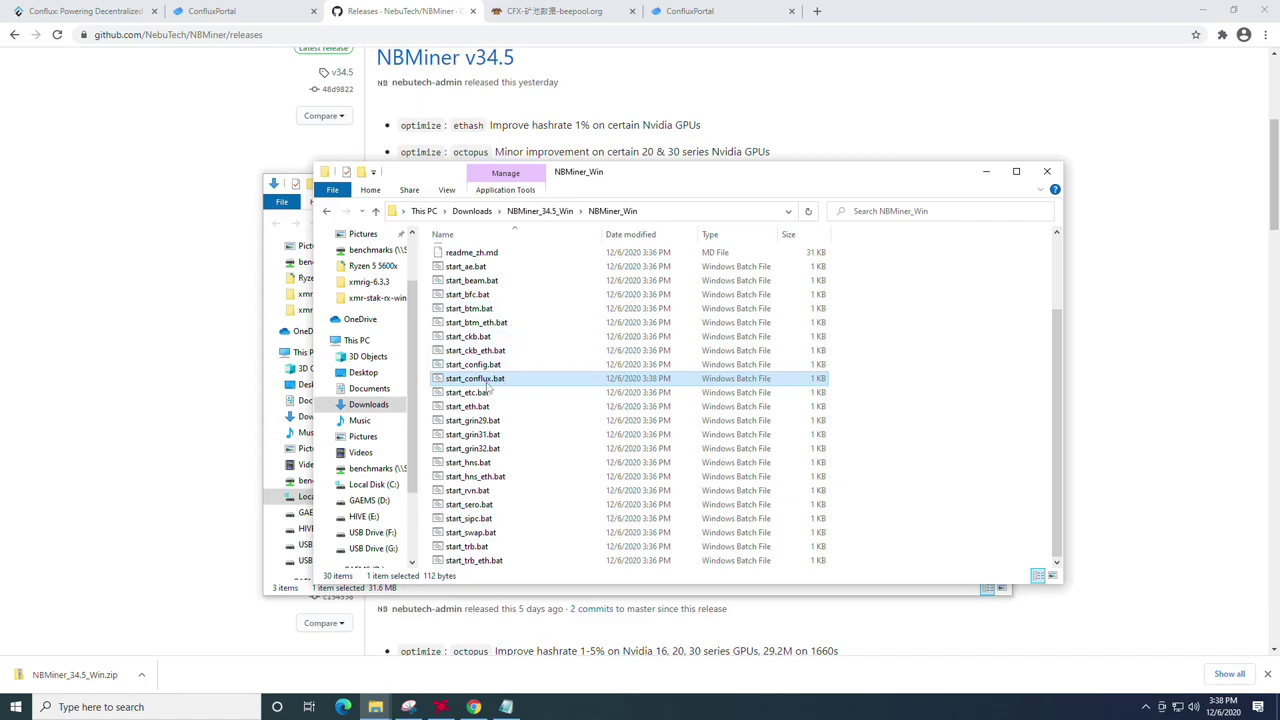
{"action": "double_click", "coordinate": [488, 380]}
{"action": "left_click", "coordinate": [338, 125]}
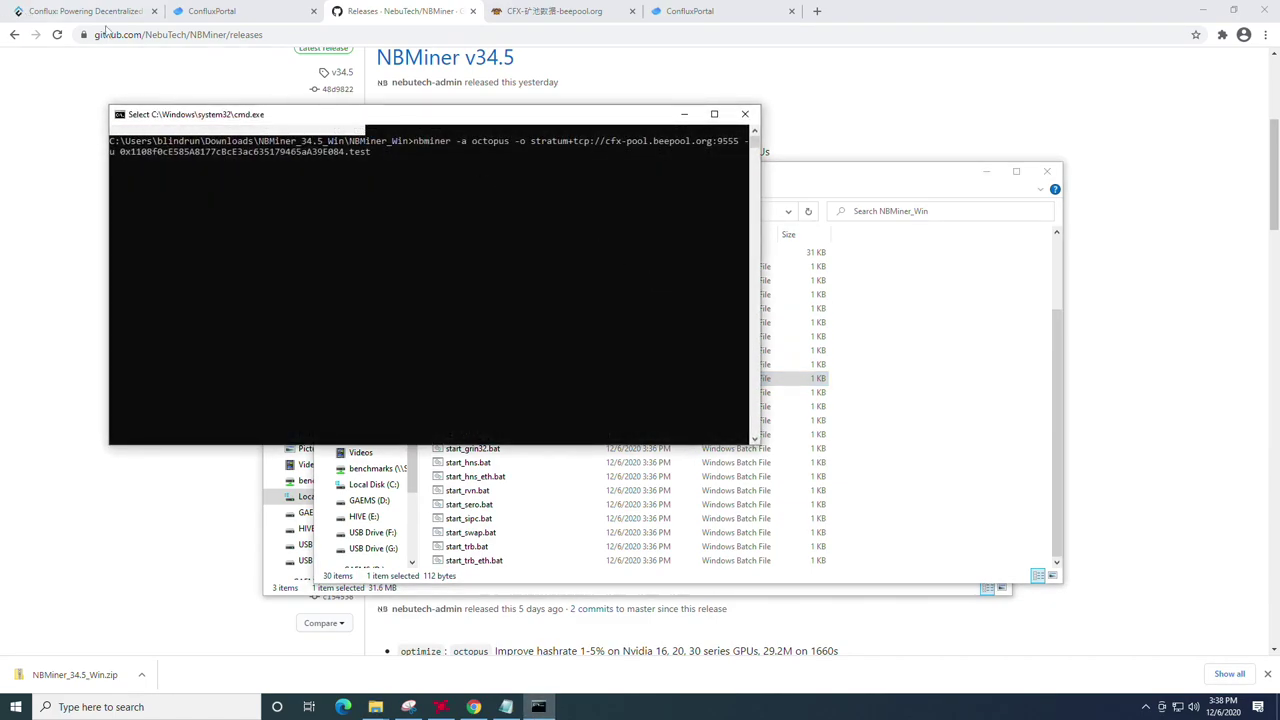
{"action": "left_click_drag", "start_coordinate": [474, 118], "coordinate": [2, 45]}
Step: Launch HWiNFO64 by searching for 'hw' in Windows search
{"action": "left_click", "coordinate": [202, 707]}
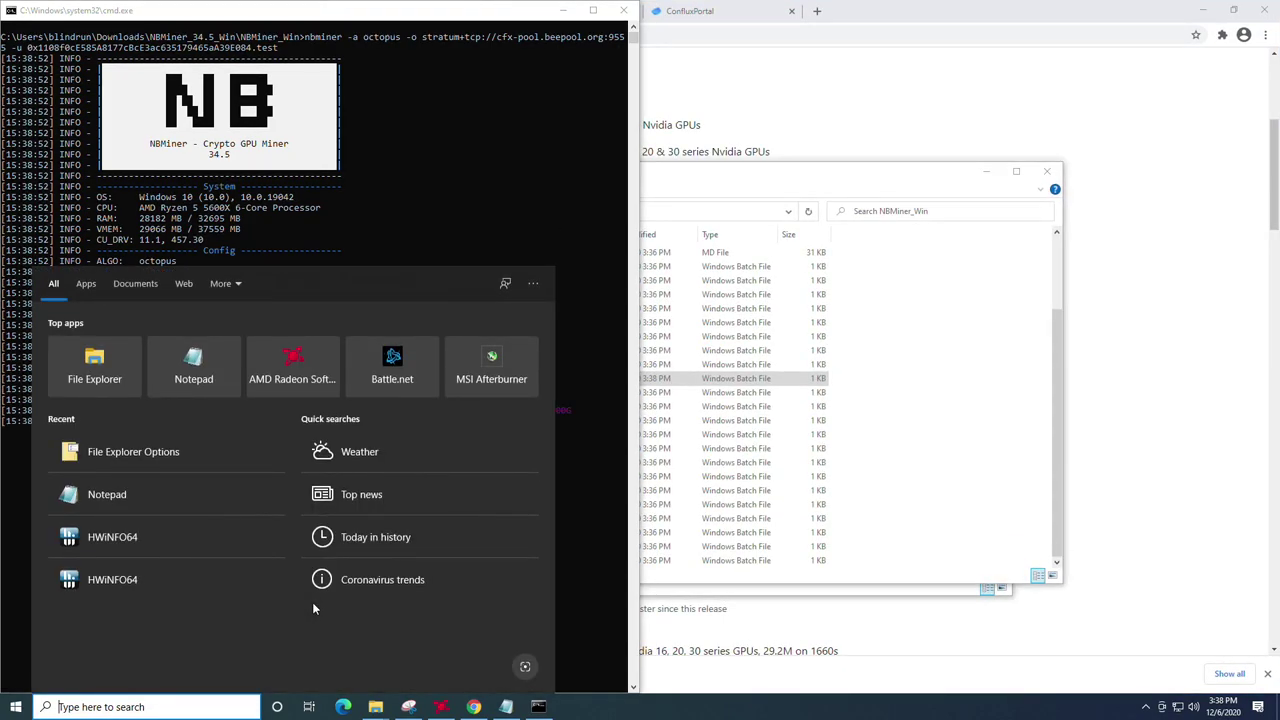
{"action": "type", "text": "hw"}
{"action": "key", "text": "Return"}
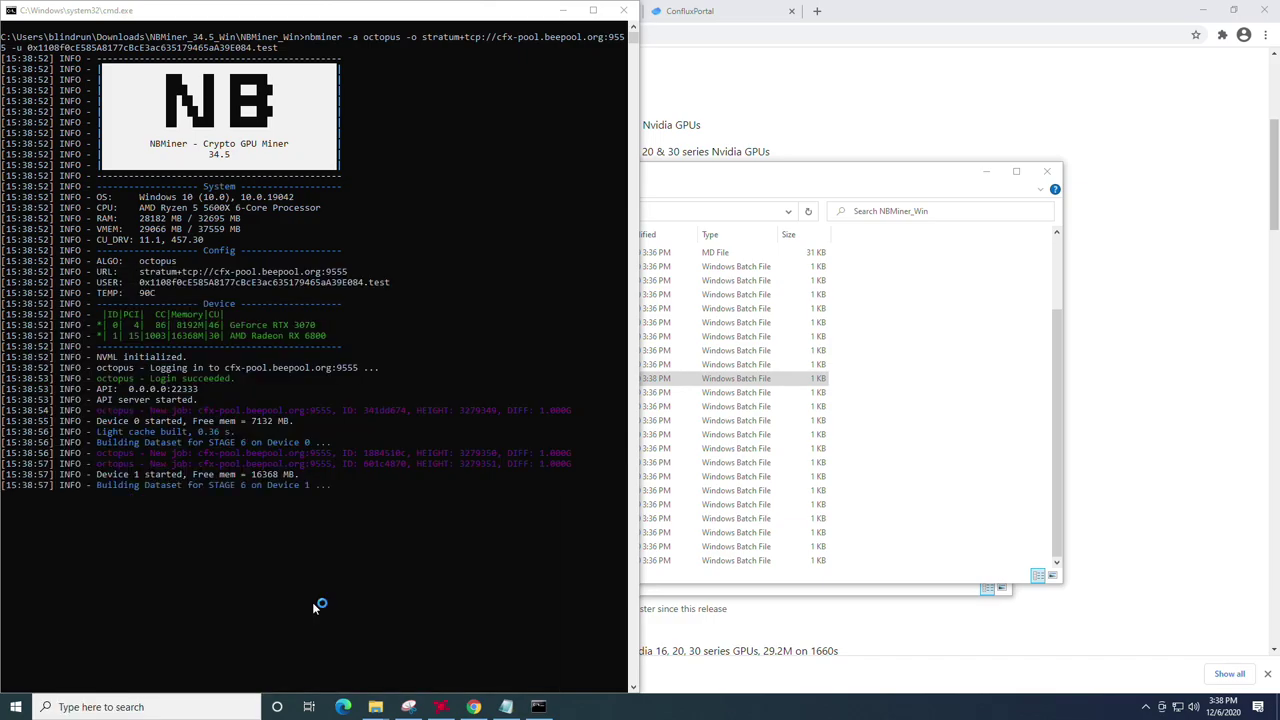
Step: Confirm HWiNFO64's startup options and select the GPU ASIC Power and RTX 3070 GPU Power readings
{"action": "left_click", "coordinate": [649, 378]}
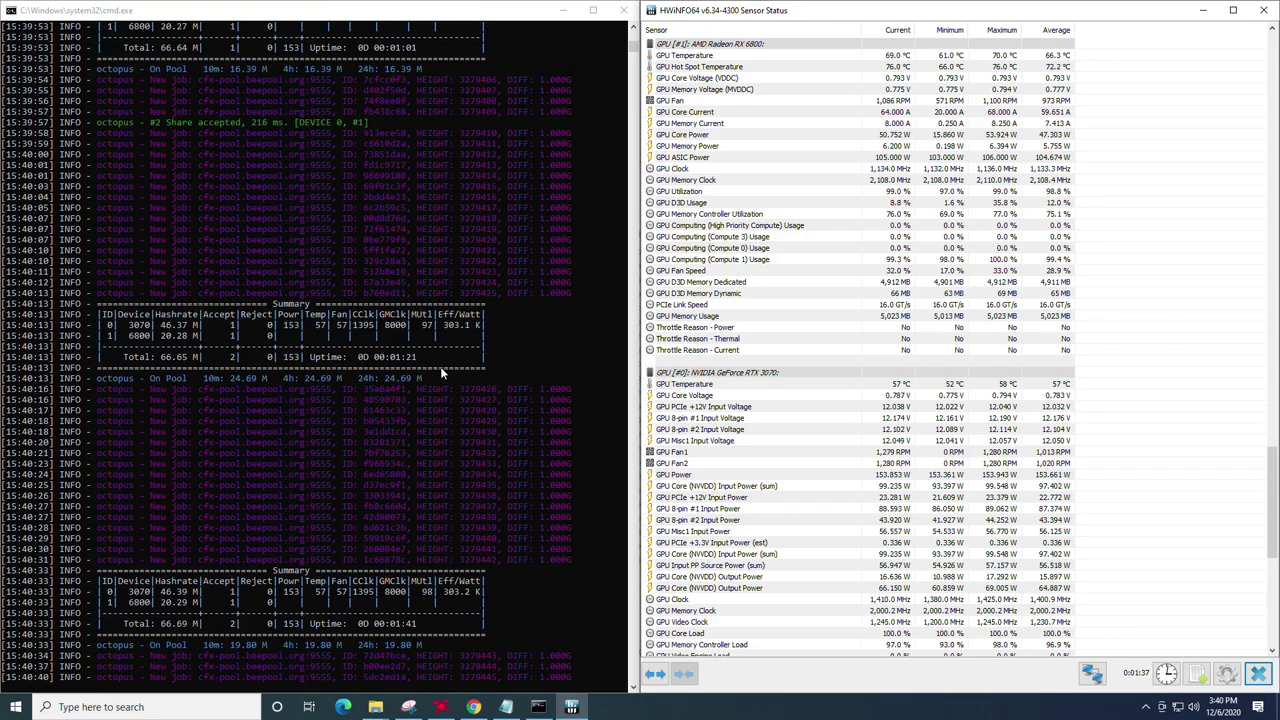
{"action": "scroll", "coordinate": [763, 440], "scroll_direction": "down", "scroll_amount": 13}
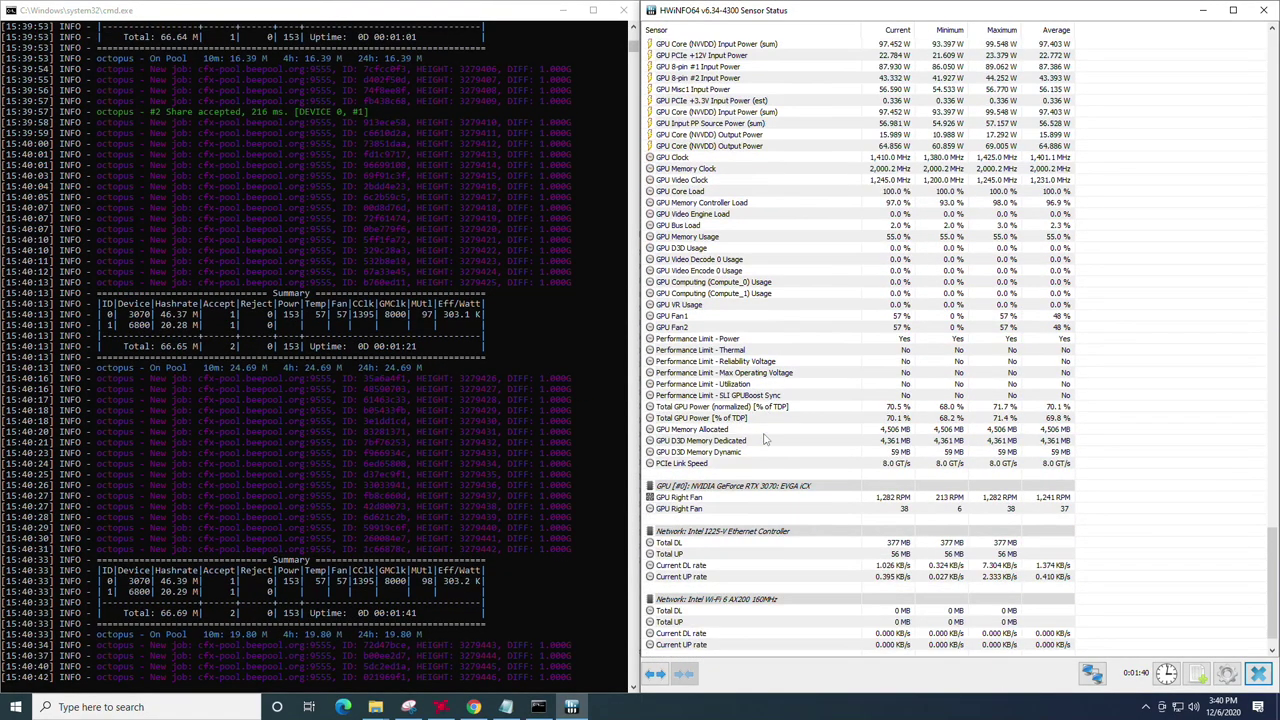
{"action": "scroll", "coordinate": [763, 440], "scroll_direction": "up", "scroll_amount": 16}
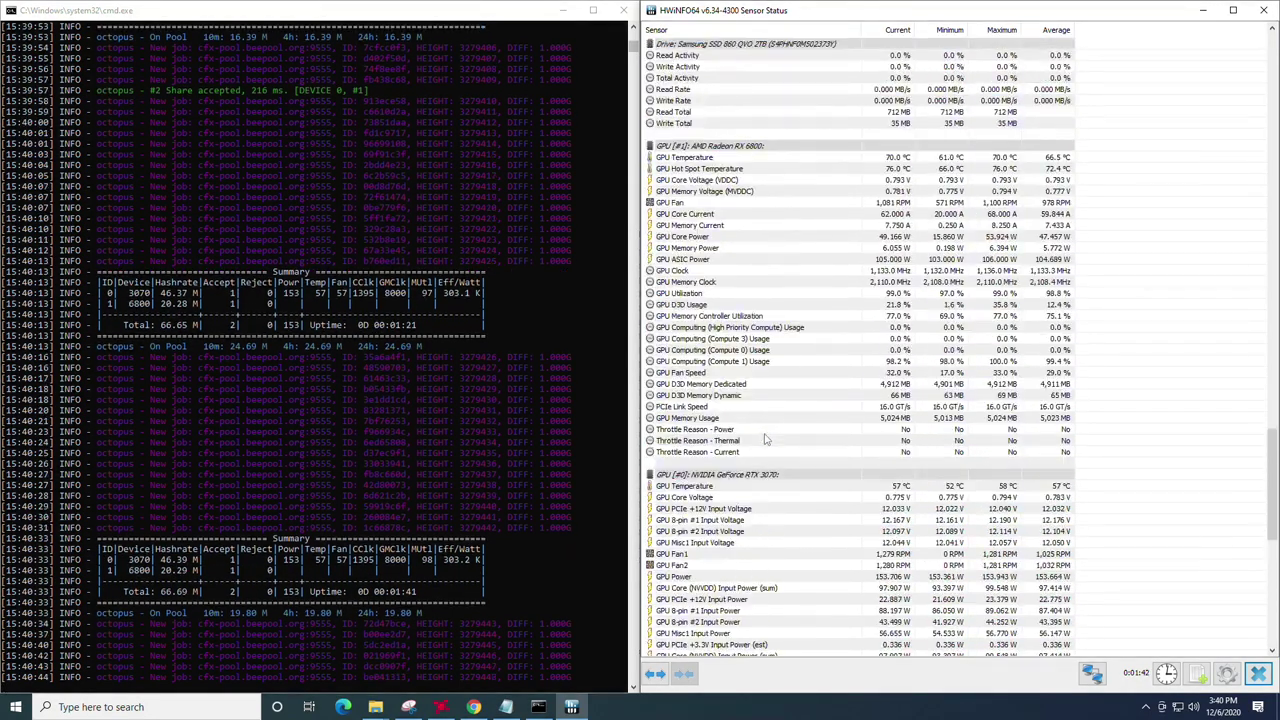
{"action": "left_click", "coordinate": [702, 262]}
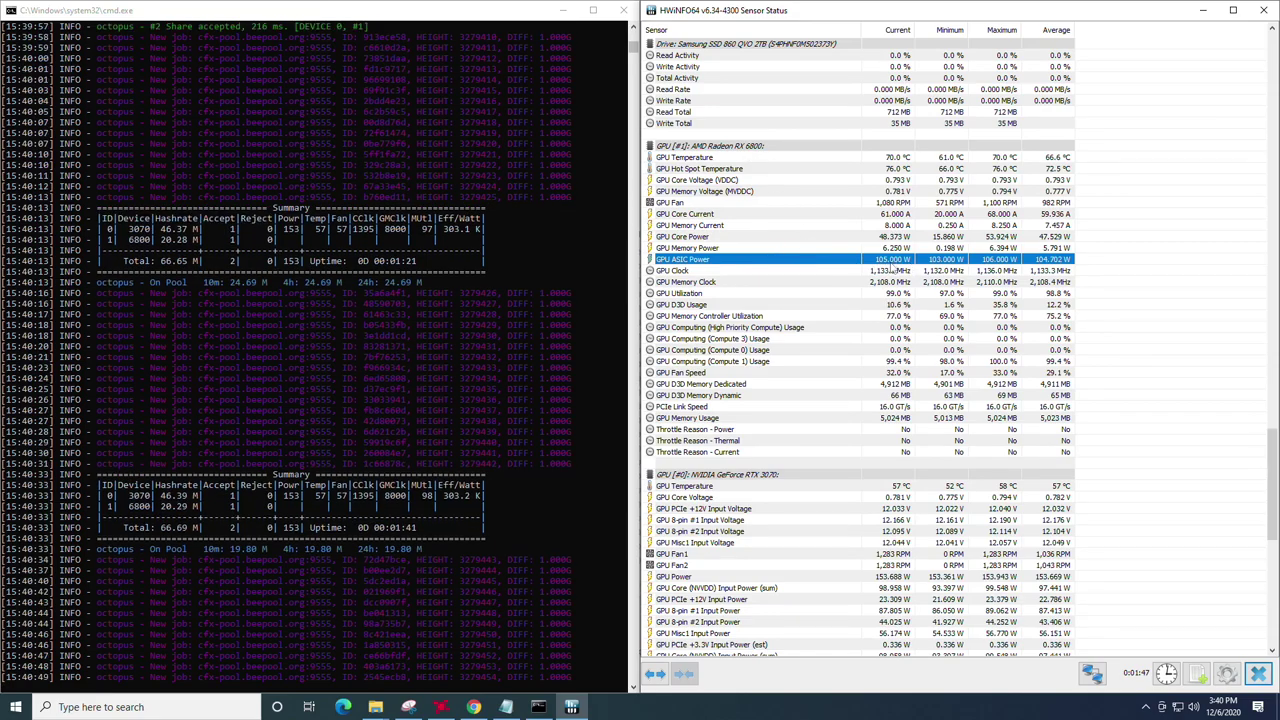
{"action": "scroll", "coordinate": [780, 415], "scroll_direction": "down", "scroll_amount": 2}
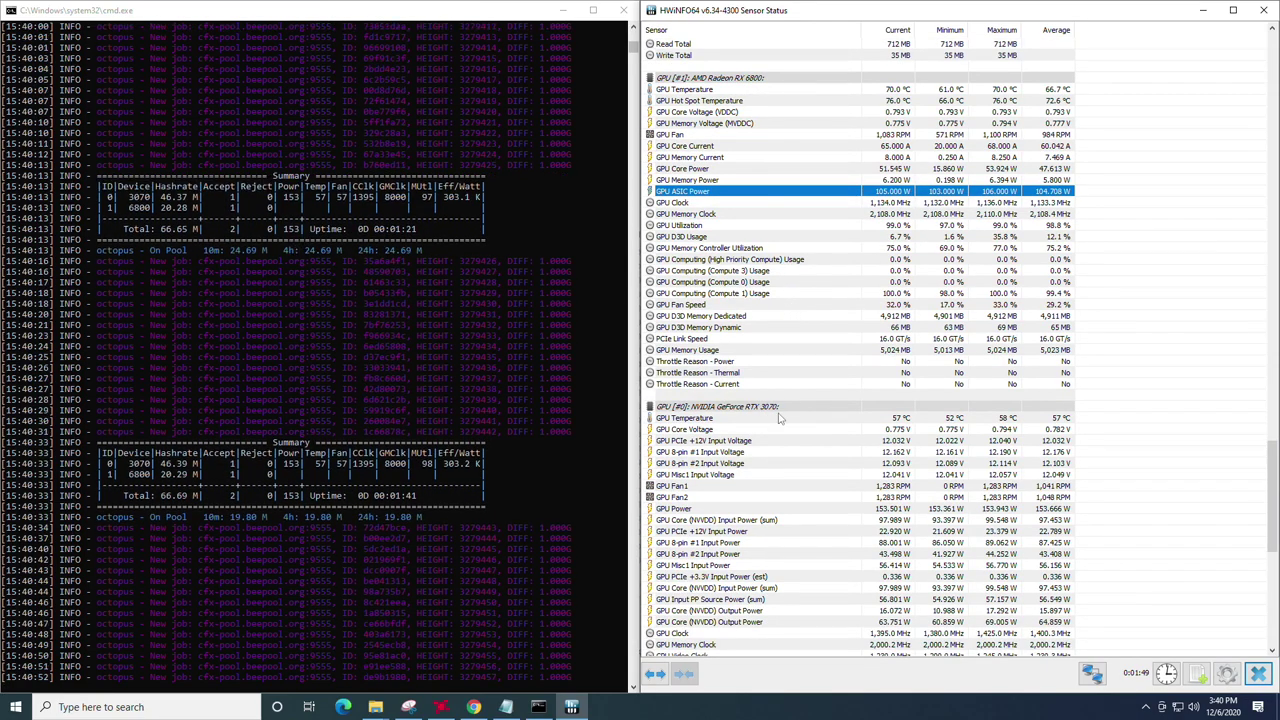
{"action": "scroll", "coordinate": [780, 418], "scroll_direction": "down", "scroll_amount": 2}
{"action": "left_click", "coordinate": [708, 443]}
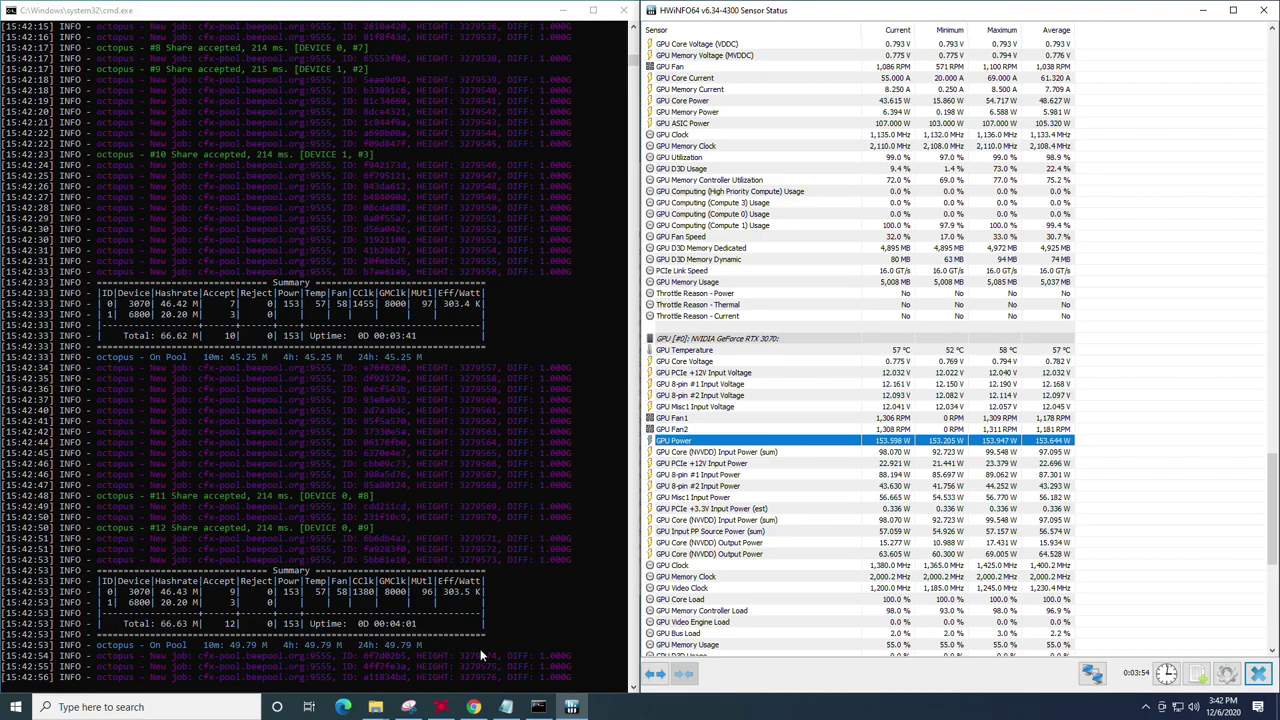
{"action": "mouse_move", "coordinate": [475, 707]}
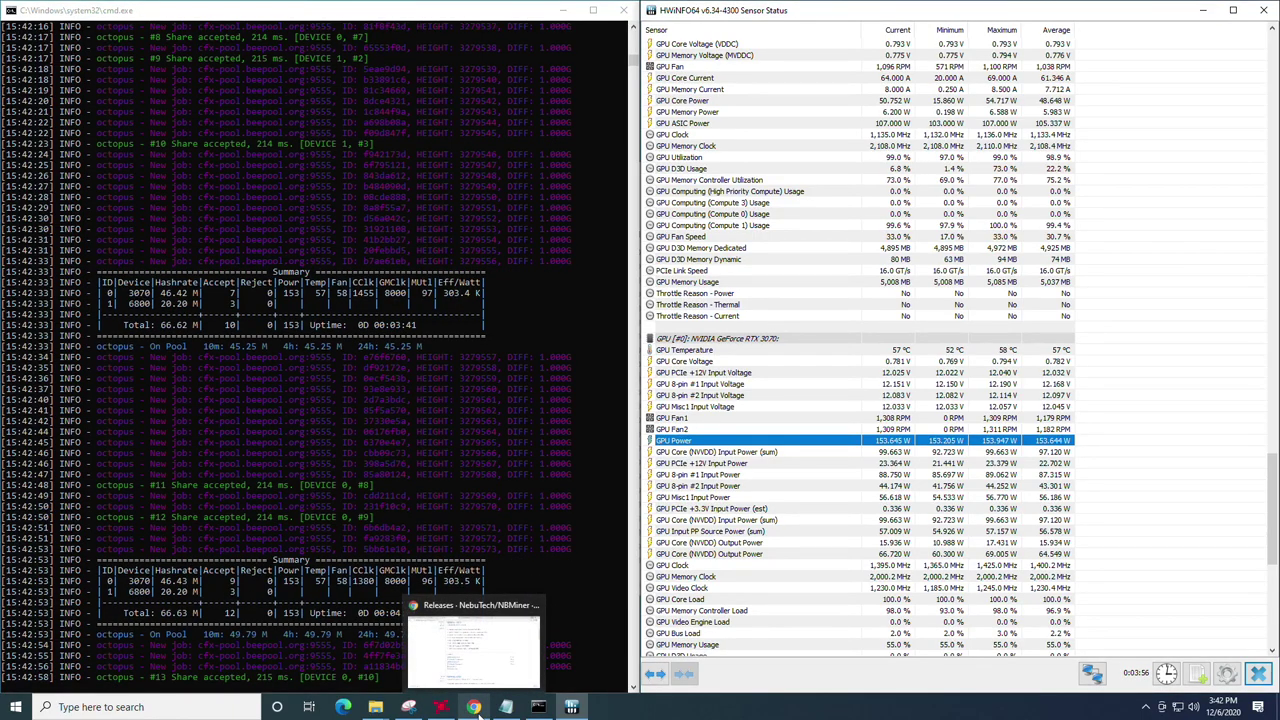
{"action": "left_click", "coordinate": [478, 706]}
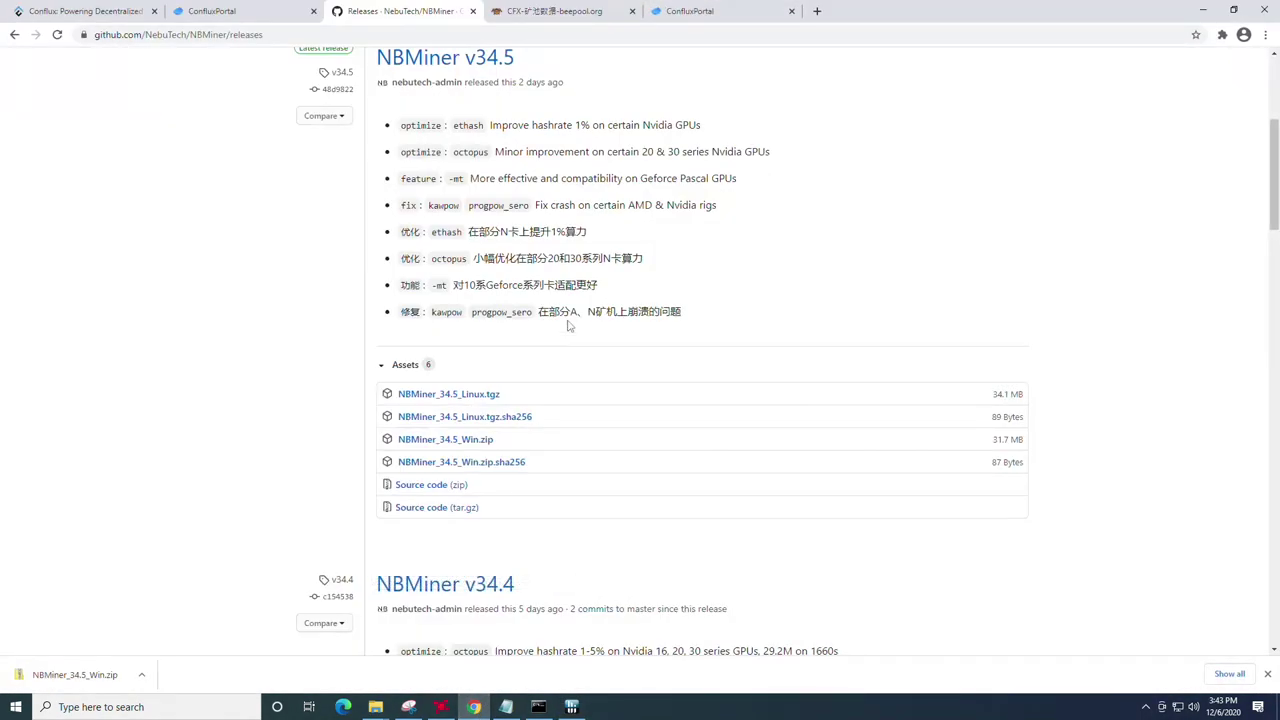
{"action": "left_click", "coordinate": [817, 11]}
{"action": "type", "text": "bee"}
{"action": "key", "text": "Return"}
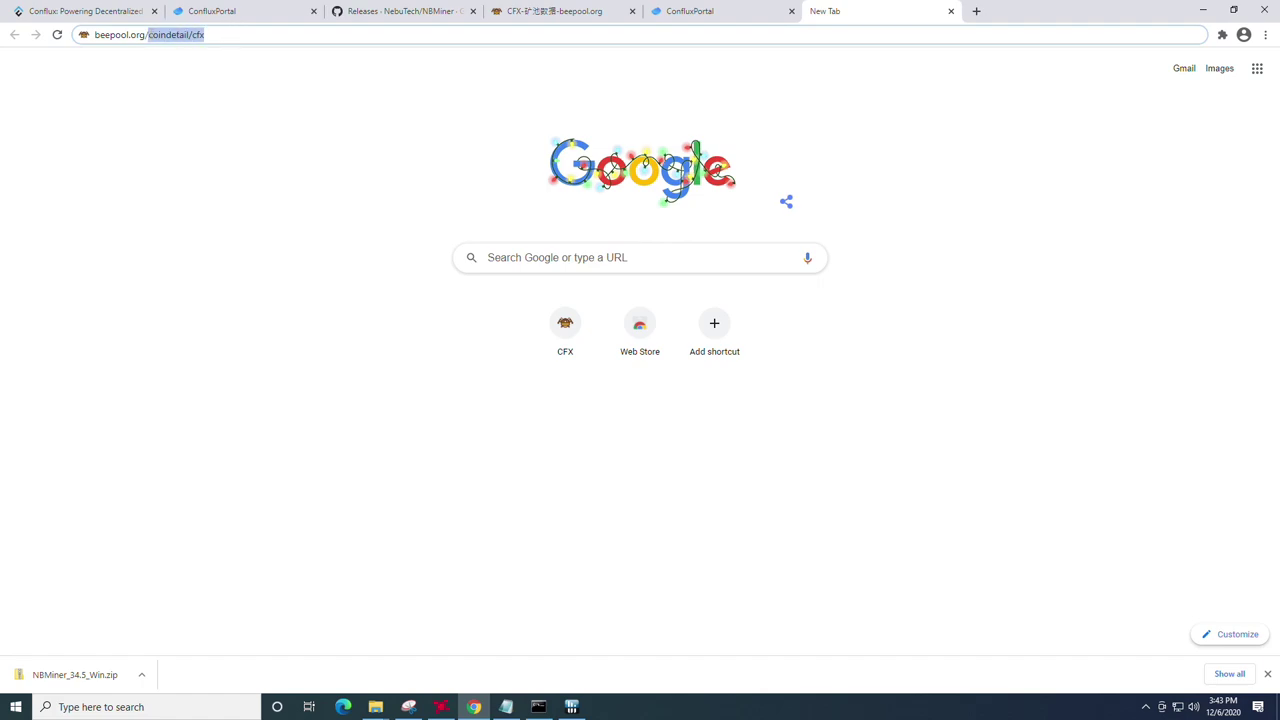
{"action": "key", "text": "Delete"}
{"action": "key", "text": "Return"}
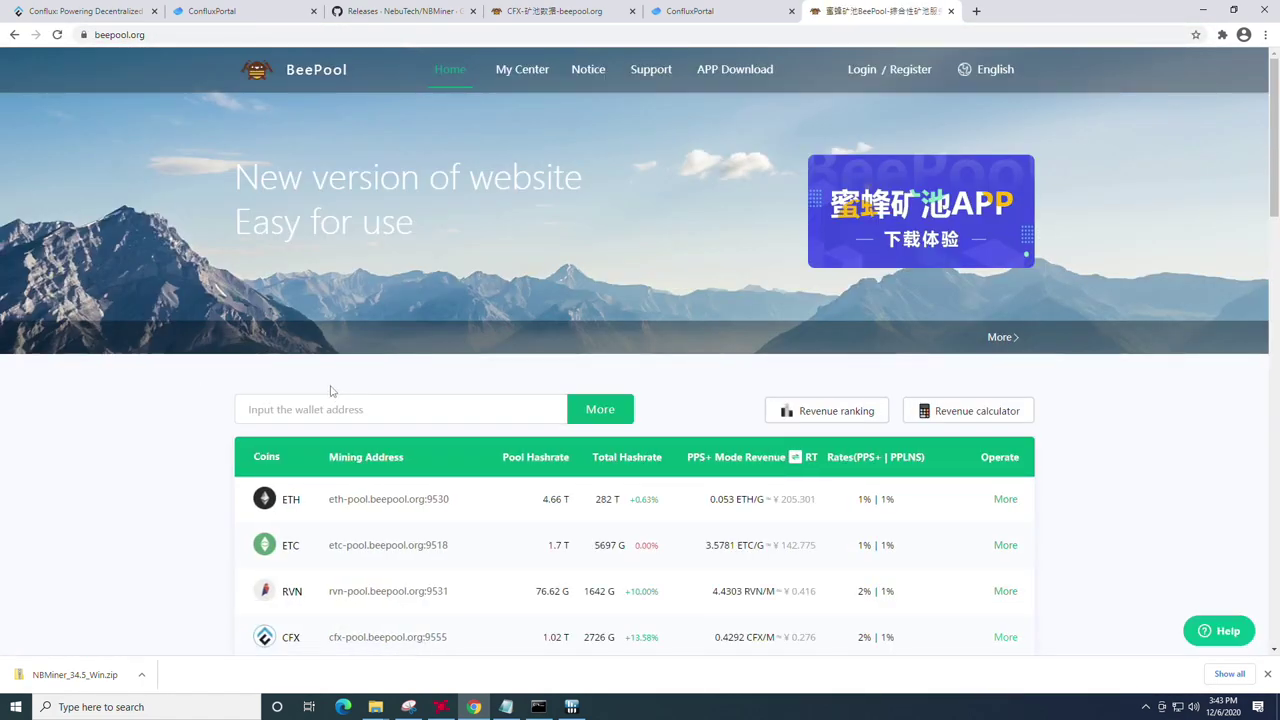
{"action": "left_click", "coordinate": [323, 400]}
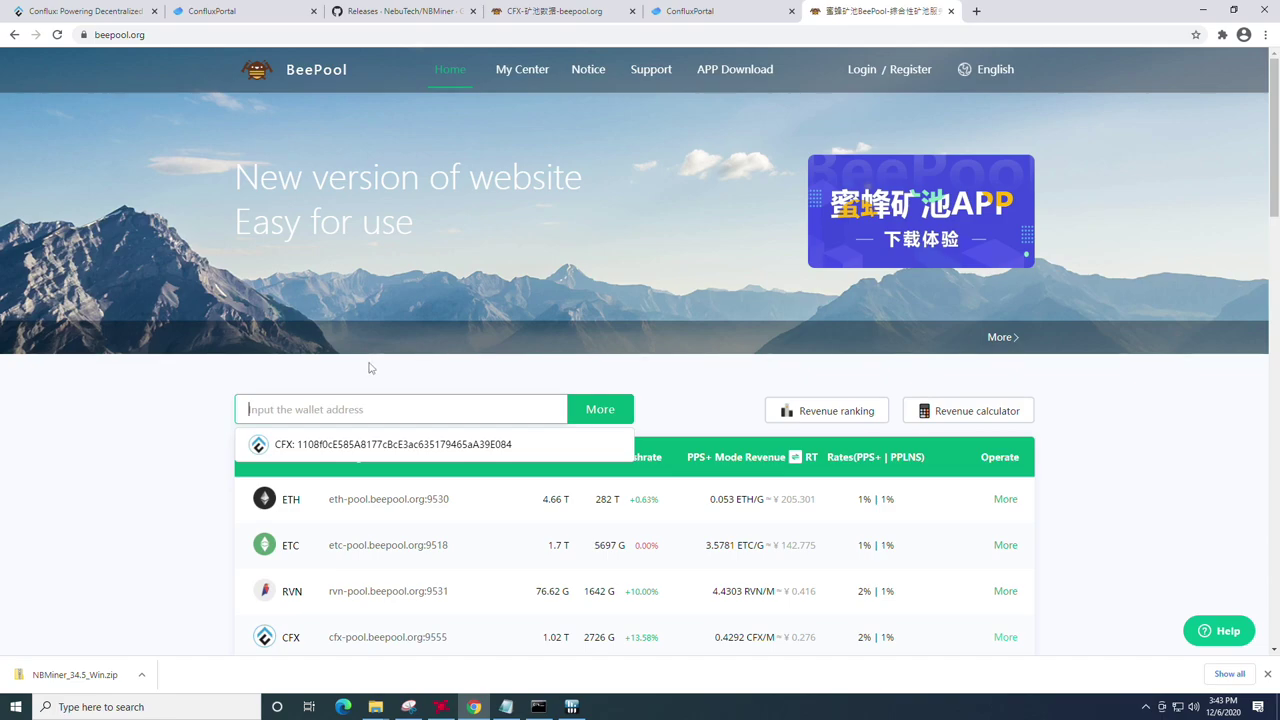
{"action": "left_click", "coordinate": [506, 707]}
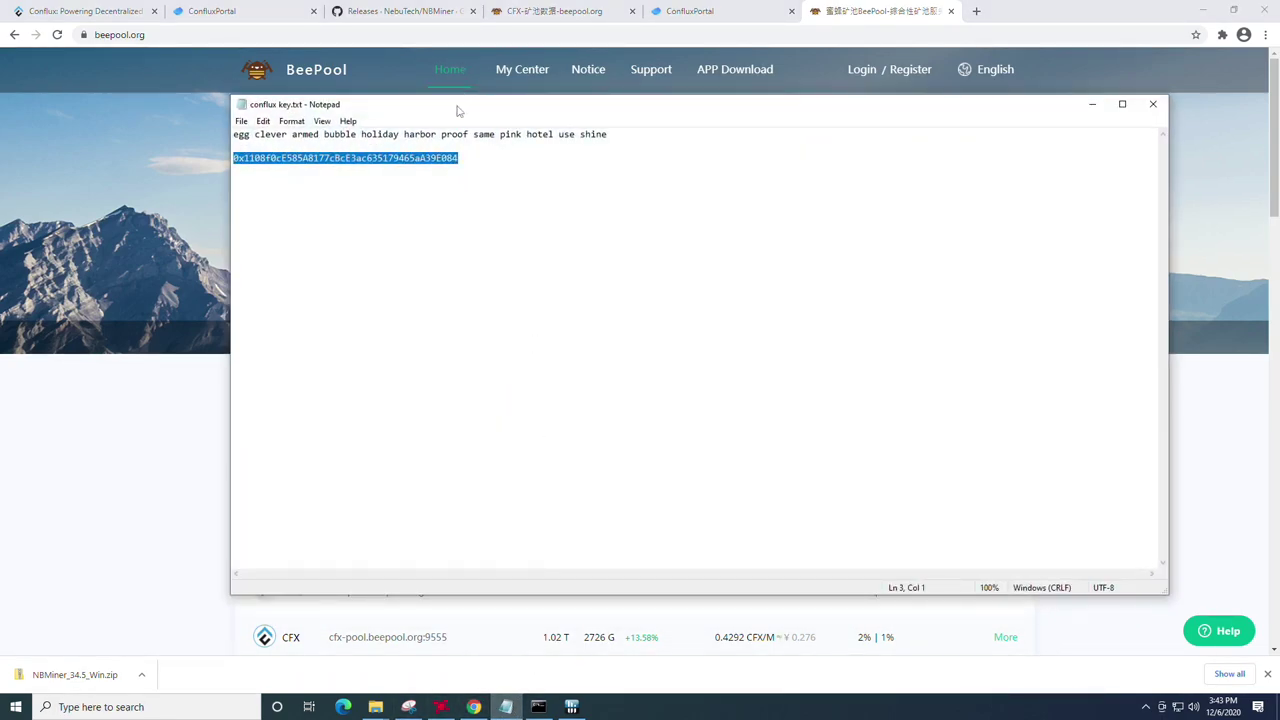
{"action": "left_click", "coordinate": [1092, 104]}
{"action": "left_click", "coordinate": [424, 405]}
{"action": "type", "text": "0x1108f0cE585A8177cBcE3ac635179465aA39E084"}
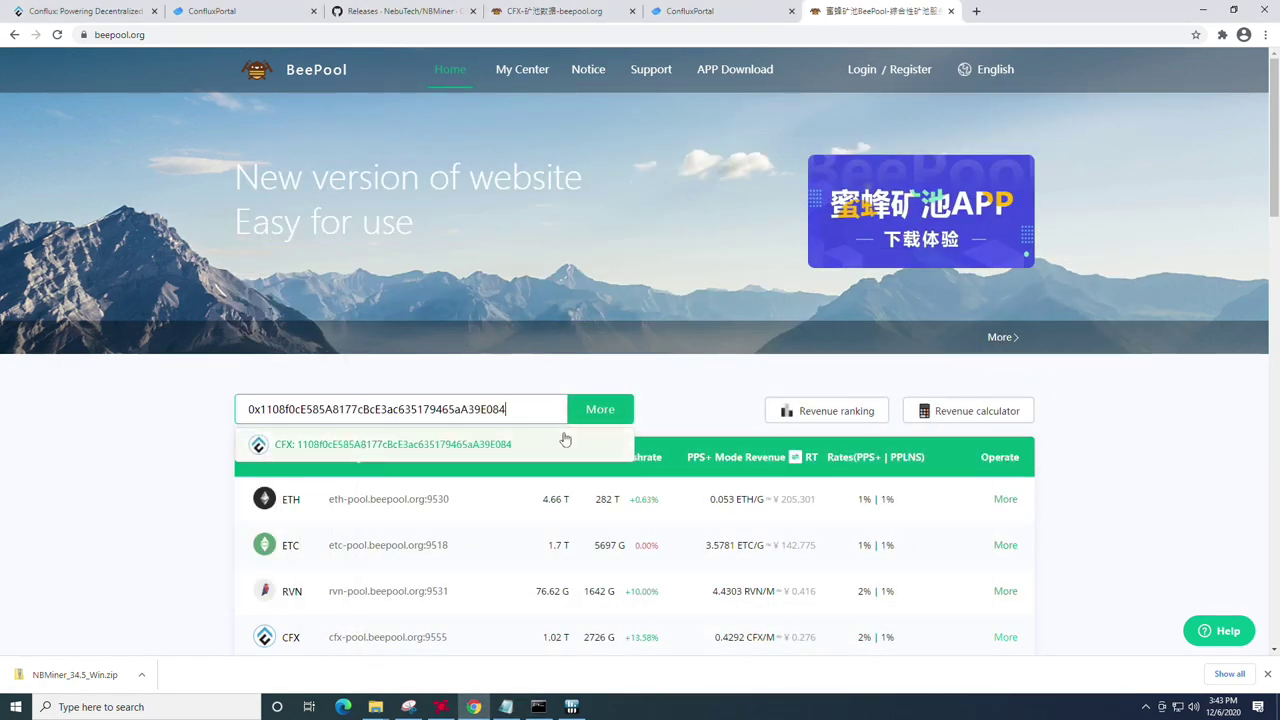
{"action": "left_click", "coordinate": [605, 414]}
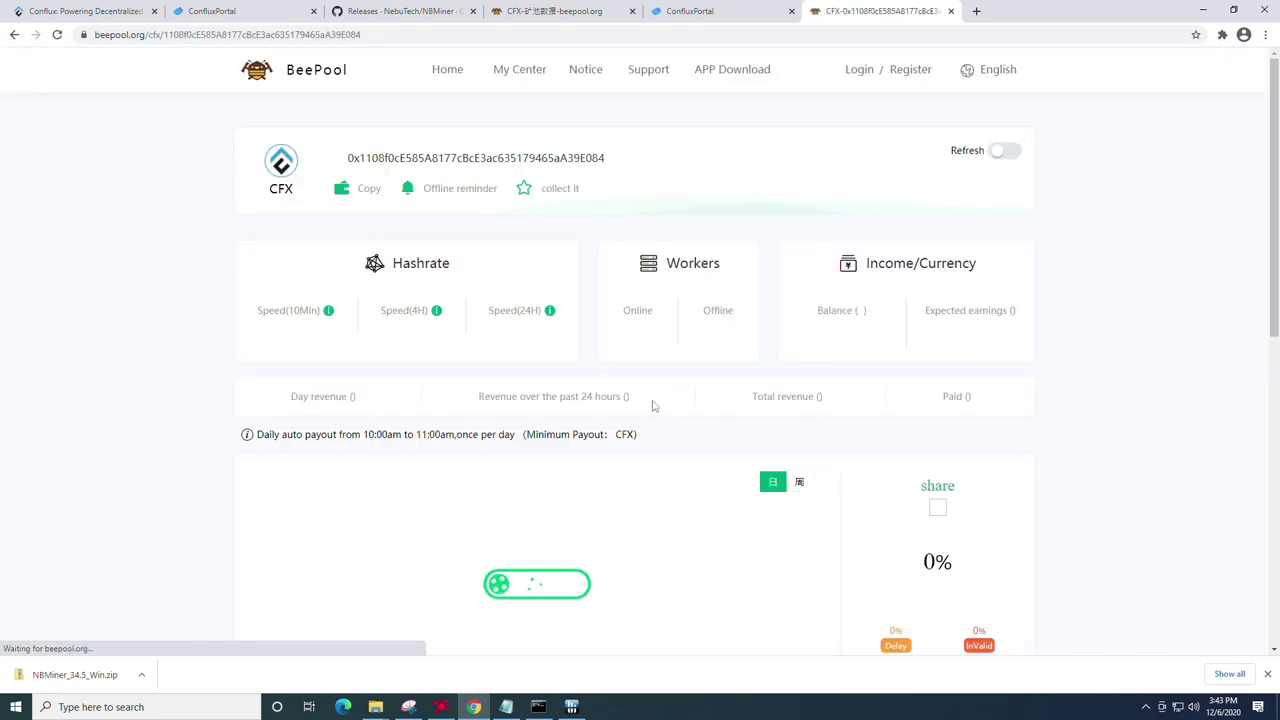
{"action": "scroll", "coordinate": [586, 428], "scroll_direction": "down", "scroll_amount": 4}
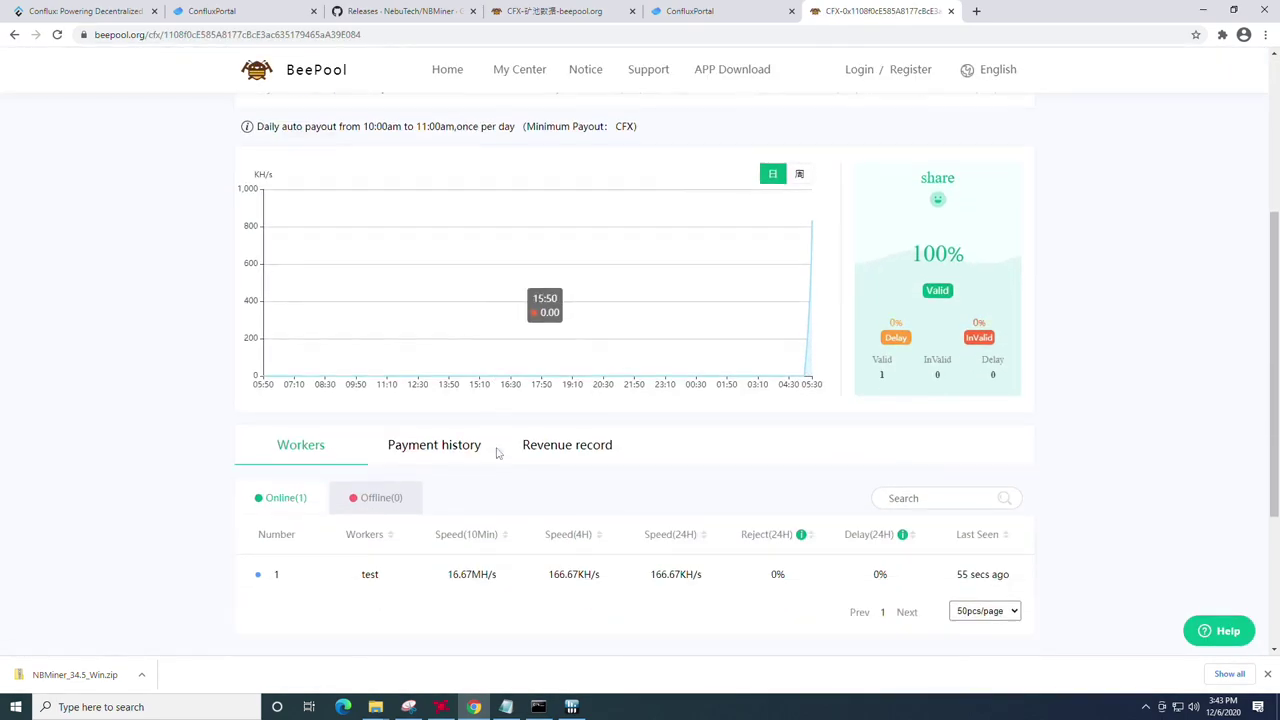
{"action": "scroll", "coordinate": [500, 451], "scroll_direction": "up", "scroll_amount": 2}
{"action": "scroll", "coordinate": [494, 446], "scroll_direction": "down", "scroll_amount": 2}
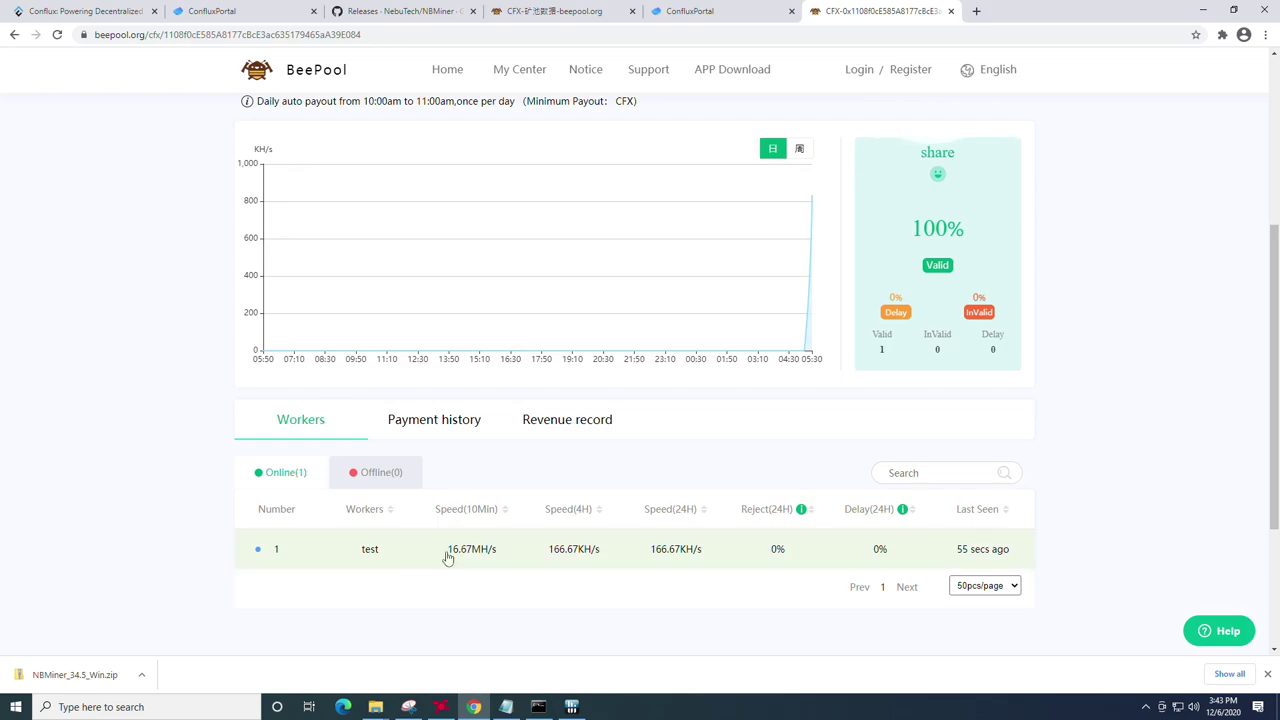
{"action": "scroll", "coordinate": [488, 558], "scroll_direction": "up", "scroll_amount": 2}
{"action": "scroll", "coordinate": [420, 503], "scroll_direction": "down", "scroll_amount": 3}
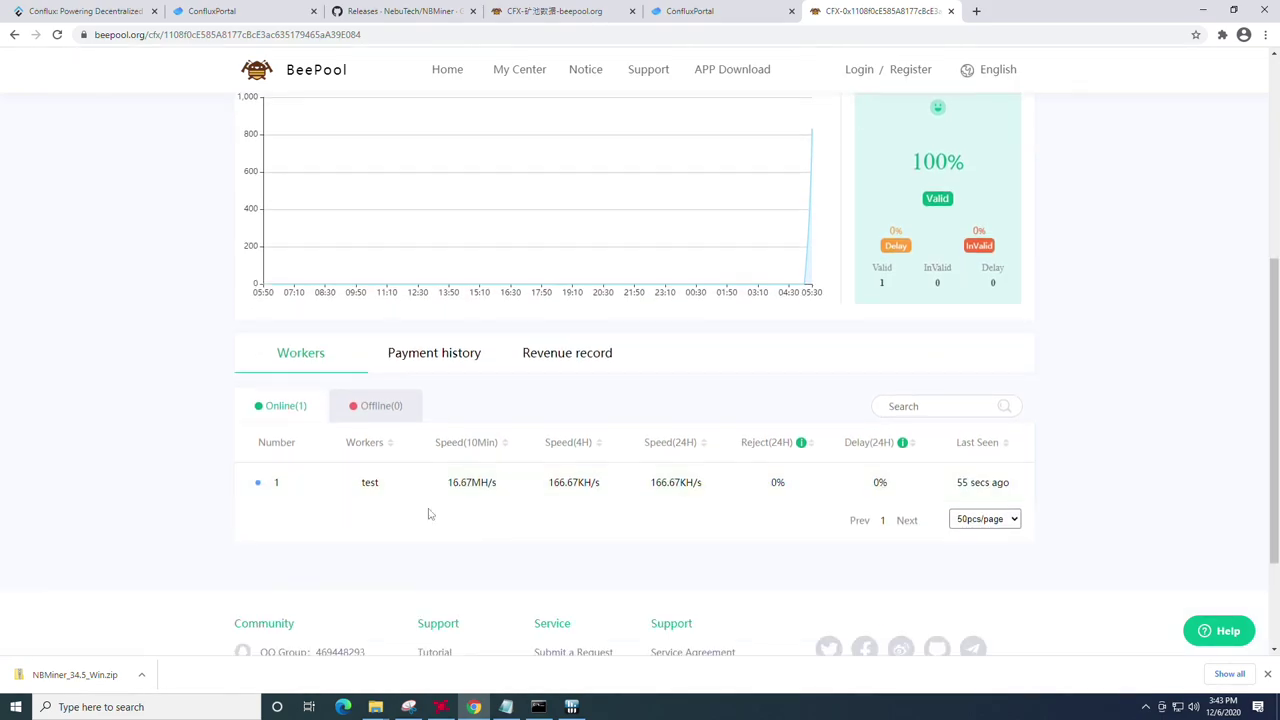
{"action": "scroll", "coordinate": [442, 618], "scroll_direction": "up", "scroll_amount": 3}
{"action": "scroll", "coordinate": [549, 566], "scroll_direction": "down", "scroll_amount": 3}
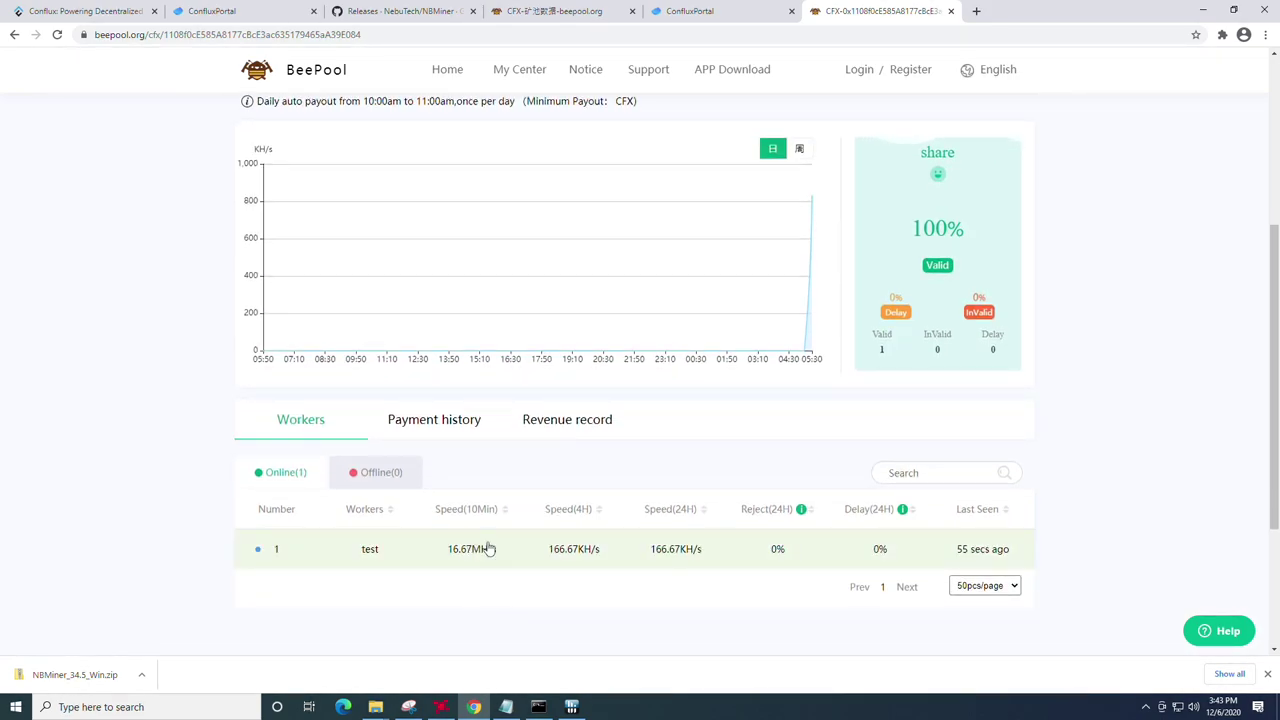
{"action": "scroll", "coordinate": [489, 531], "scroll_direction": "up", "scroll_amount": 3}
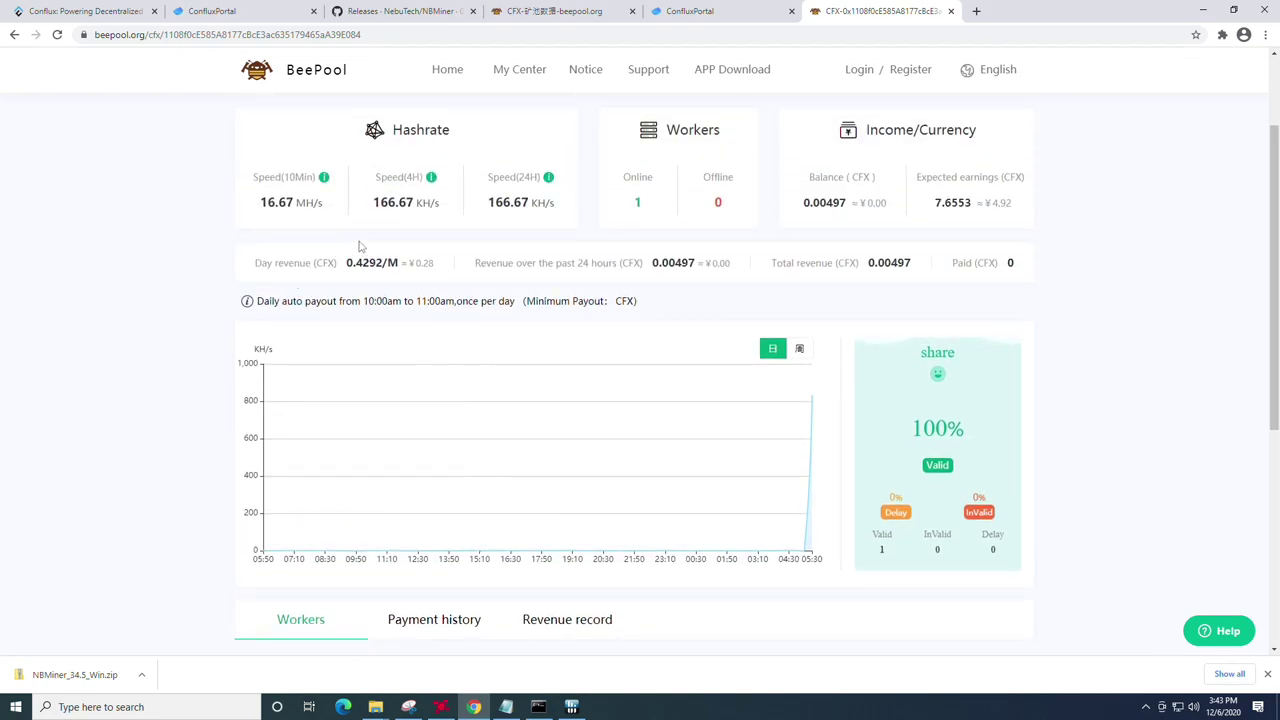
{"action": "double_click", "coordinate": [809, 203]}
{"action": "left_click", "coordinate": [890, 212]}
{"action": "left_click_drag", "start_coordinate": [934, 203], "coordinate": [977, 207]}
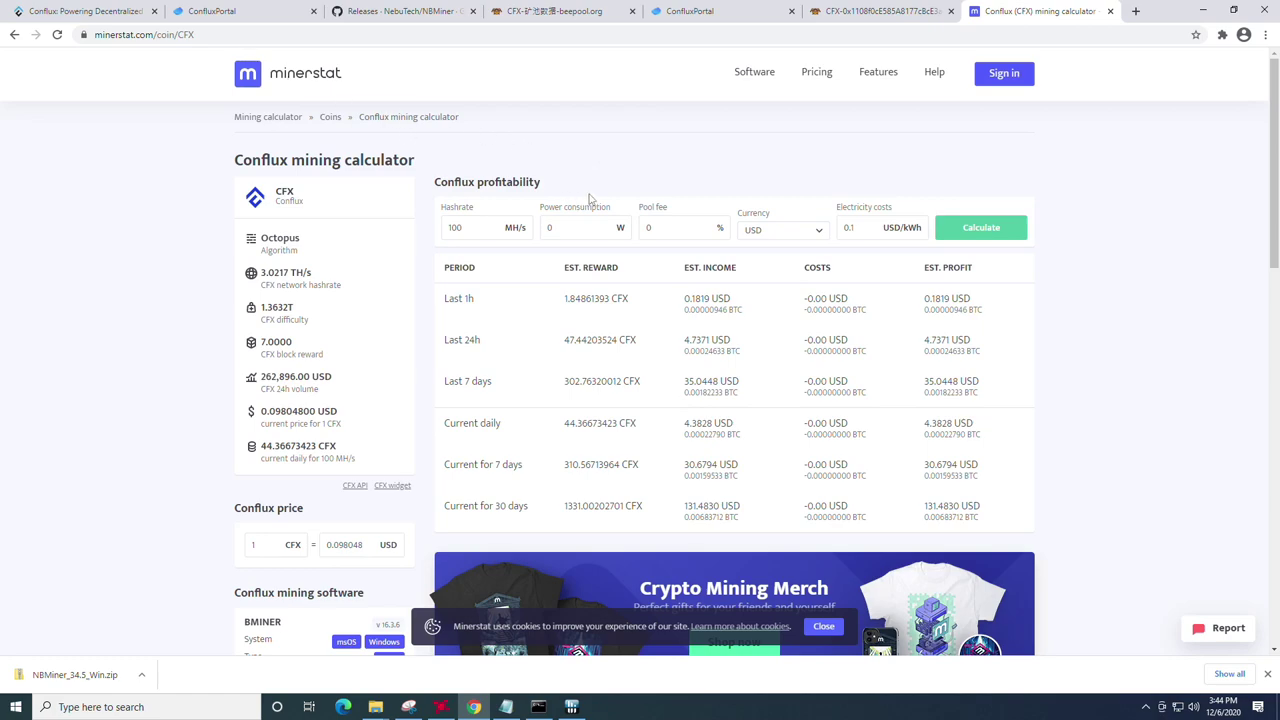
Step: Enter a 56 MH/s hashrate and recalculate Conflux profitability at 150 W
{"action": "double_click", "coordinate": [475, 228]}
{"action": "type", "text": "56"}
{"action": "left_click", "coordinate": [981, 227]}
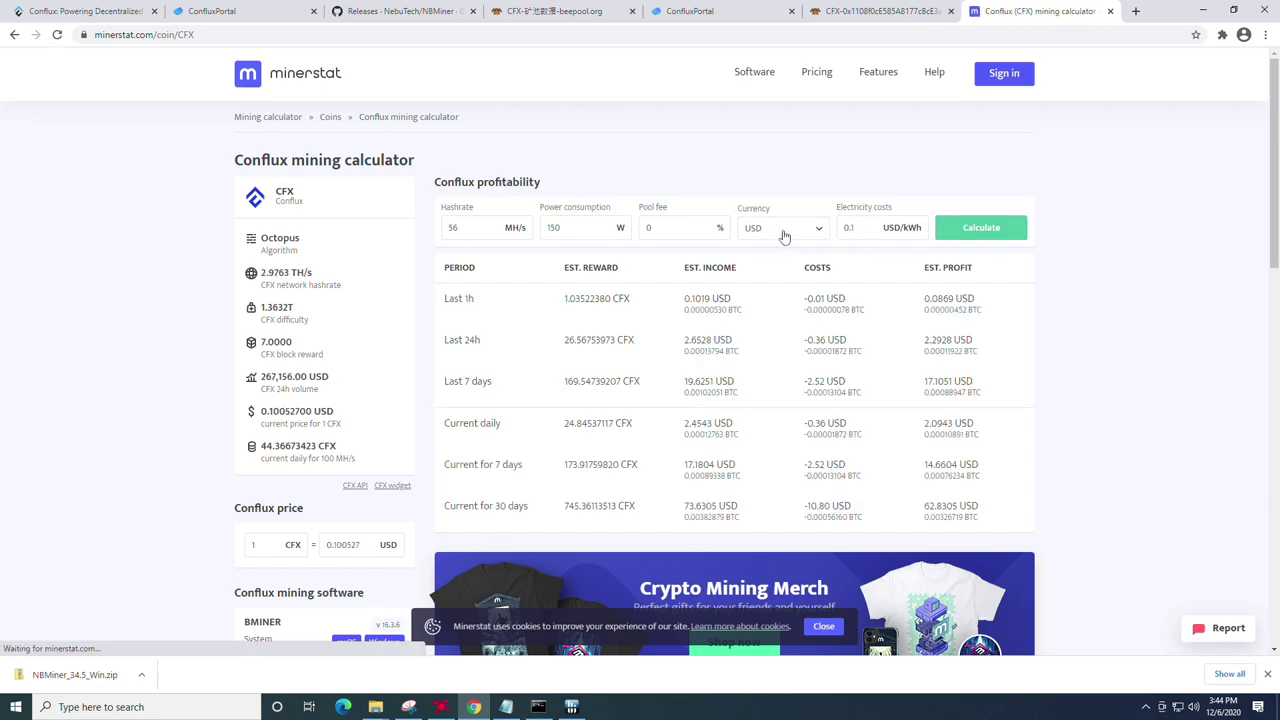
Step: Highlight the last-24h profit 2.2928 USD, costs -0.36 USD and income 2.6528 USD figures
{"action": "left_click_drag", "start_coordinate": [921, 341], "coordinate": [975, 345]}
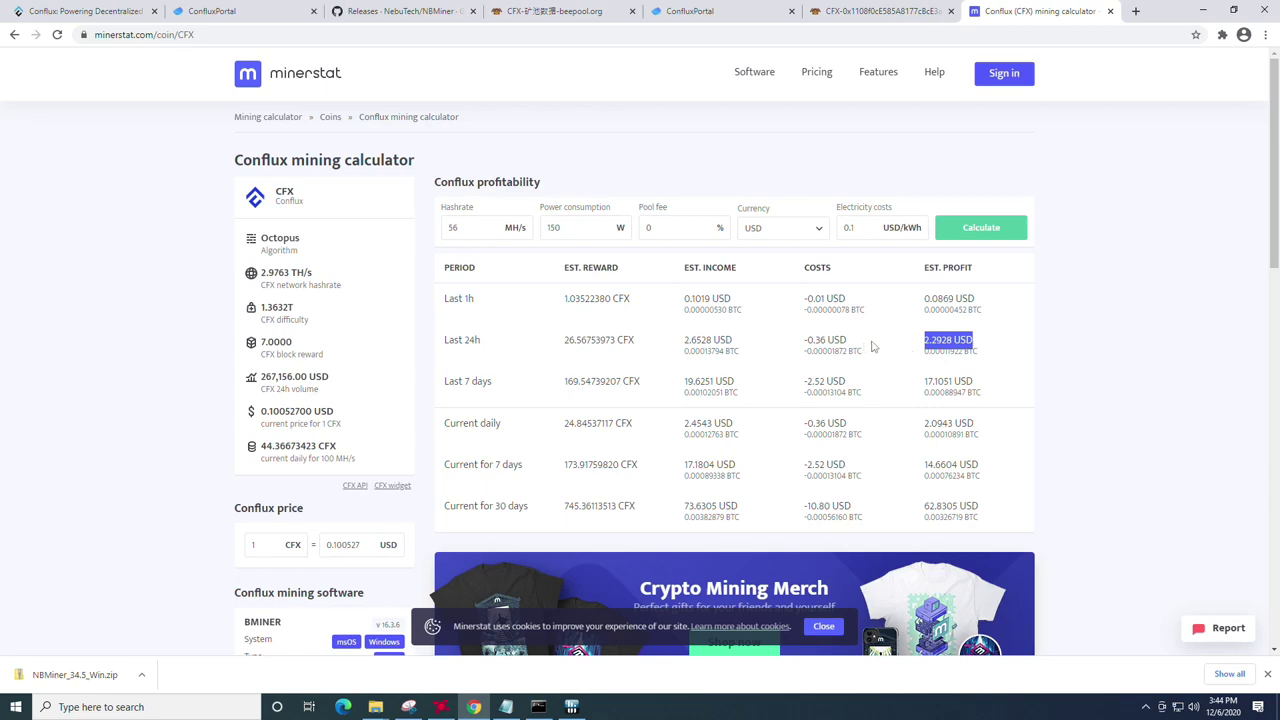
{"action": "left_click", "coordinate": [872, 346]}
{"action": "left_click_drag", "start_coordinate": [799, 343], "coordinate": [848, 343]}
{"action": "left_click", "coordinate": [868, 346]}
{"action": "left_click", "coordinate": [826, 350]}
{"action": "left_click", "coordinate": [790, 349]}
{"action": "left_click_drag", "start_coordinate": [740, 345], "coordinate": [686, 345]}
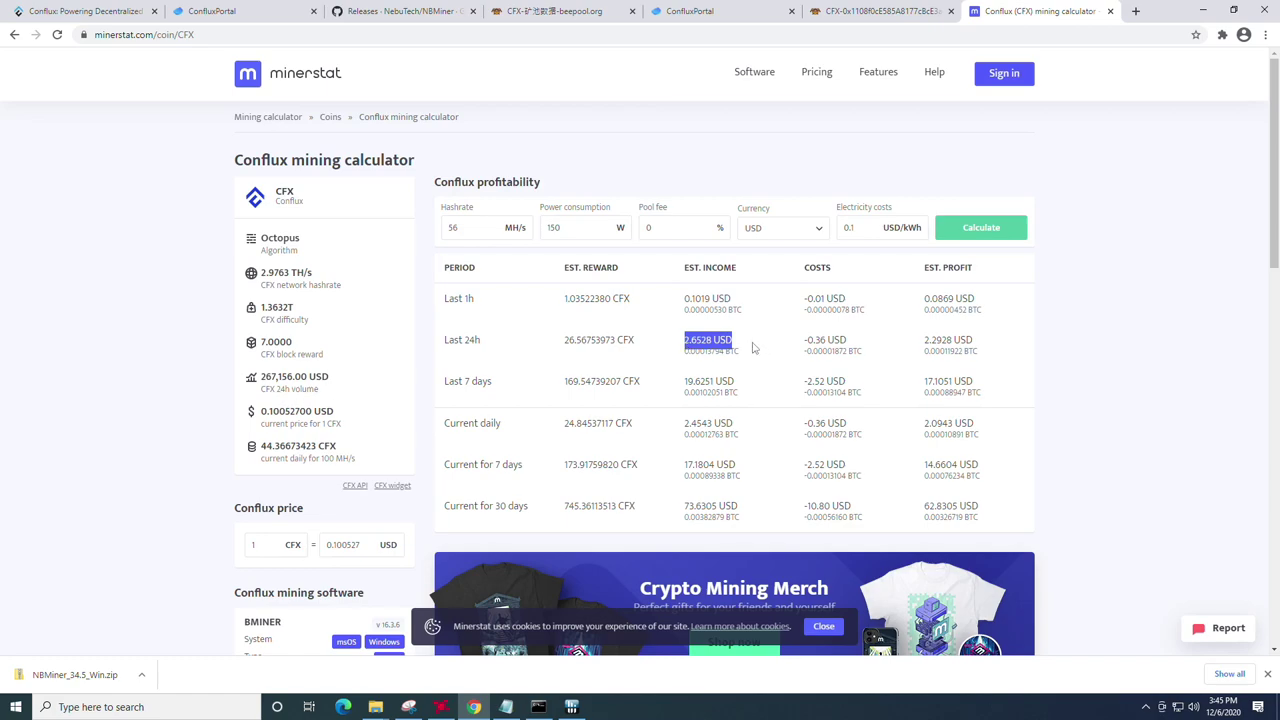
Step: Load whattomine.com in a new tab and deselect every algorithm except Ethash
{"action": "left_click", "coordinate": [1135, 11]}
{"action": "type", "text": "whatto"}
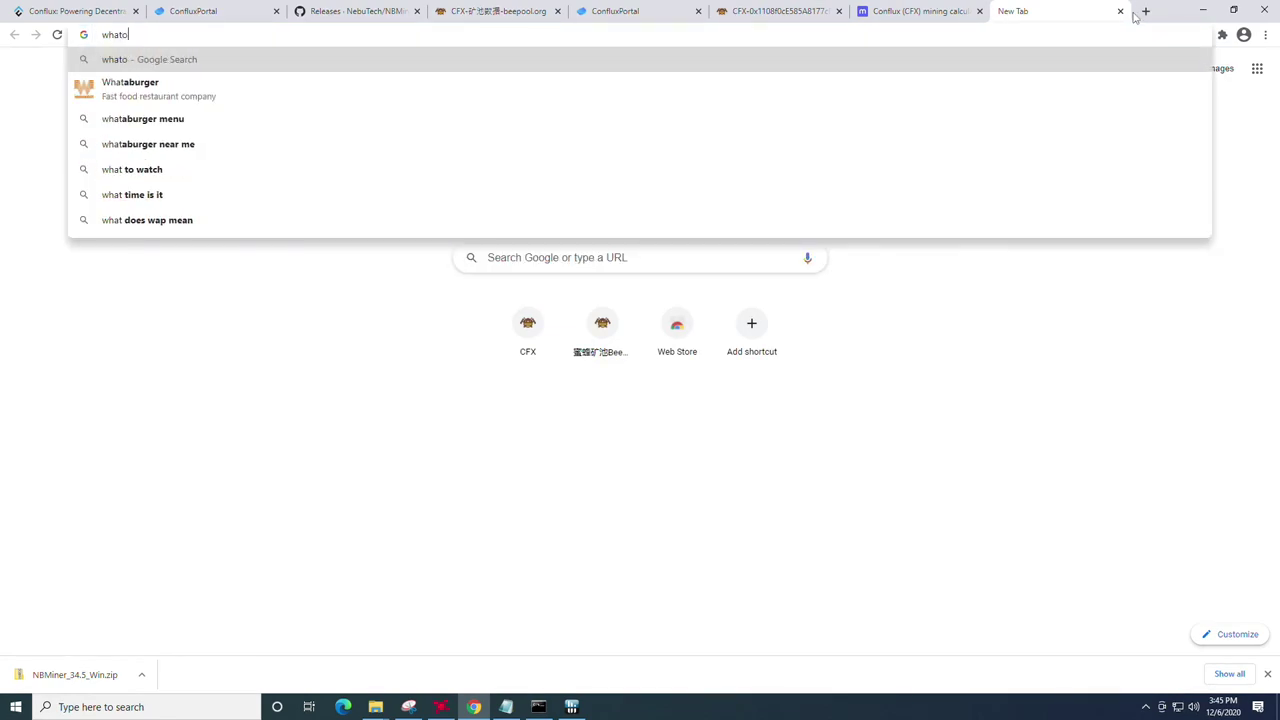
{"action": "key", "text": "Return"}
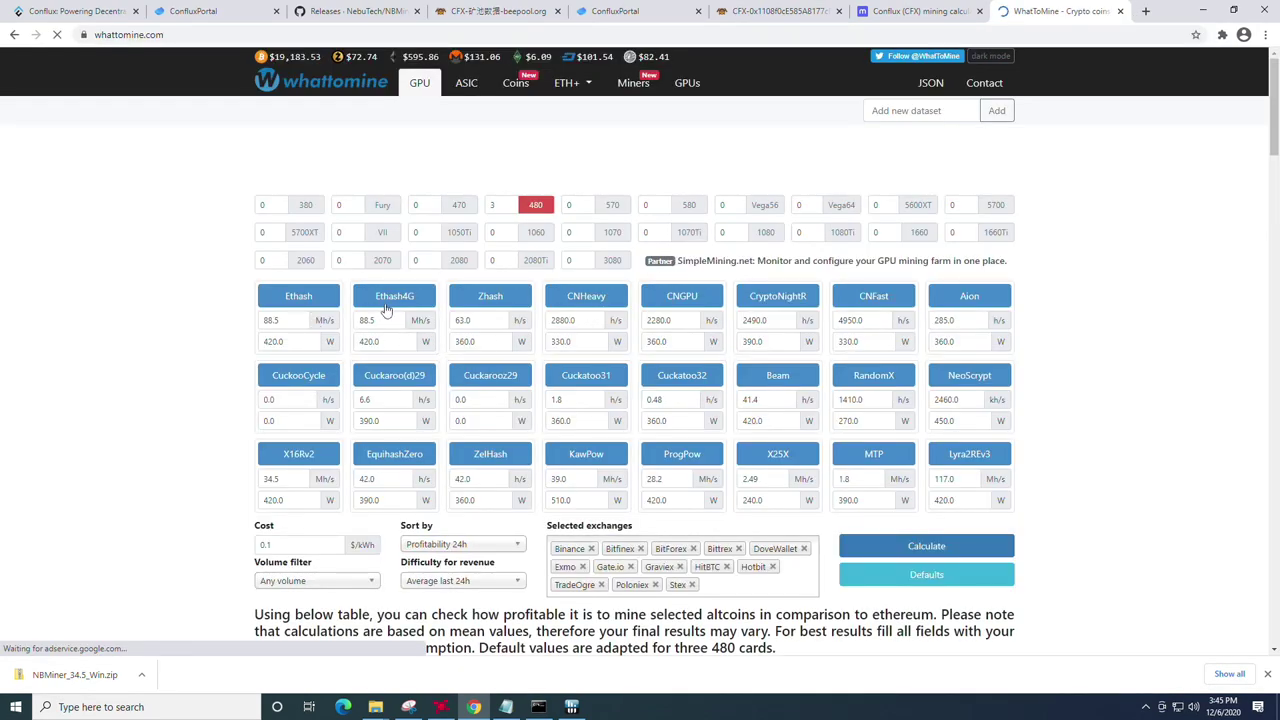
{"action": "left_click", "coordinate": [394, 296]}
{"action": "left_click", "coordinate": [490, 296]}
{"action": "left_click", "coordinate": [586, 296]}
{"action": "left_click", "coordinate": [590, 377]}
{"action": "left_click", "coordinate": [490, 375]}
{"action": "left_click", "coordinate": [394, 375]}
{"action": "left_click", "coordinate": [298, 375]}
{"action": "left_click", "coordinate": [298, 454]}
{"action": "left_click", "coordinate": [390, 456]}
Step: Calculate Ethash at 60 MH/s and 150 W, highlighting Ethereum's 2.00 revenue and $1.64 profit
{"action": "double_click", "coordinate": [270, 320]}
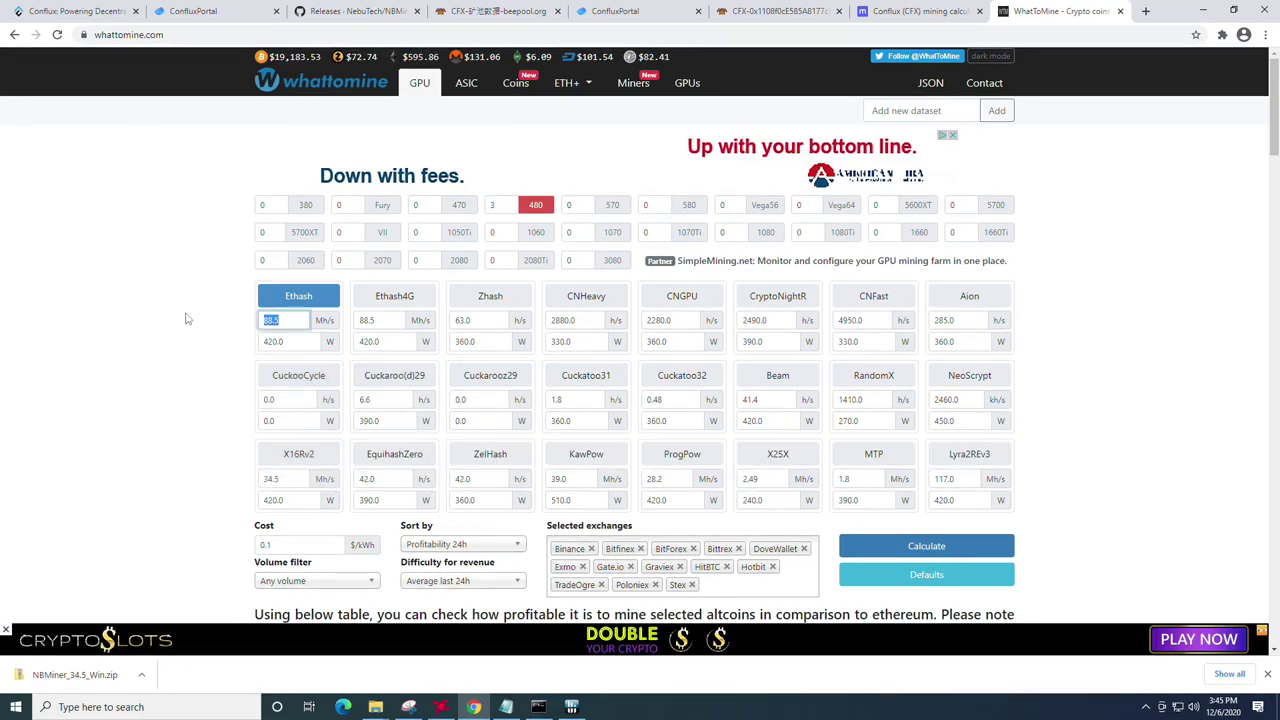
{"action": "type", "text": "60"}
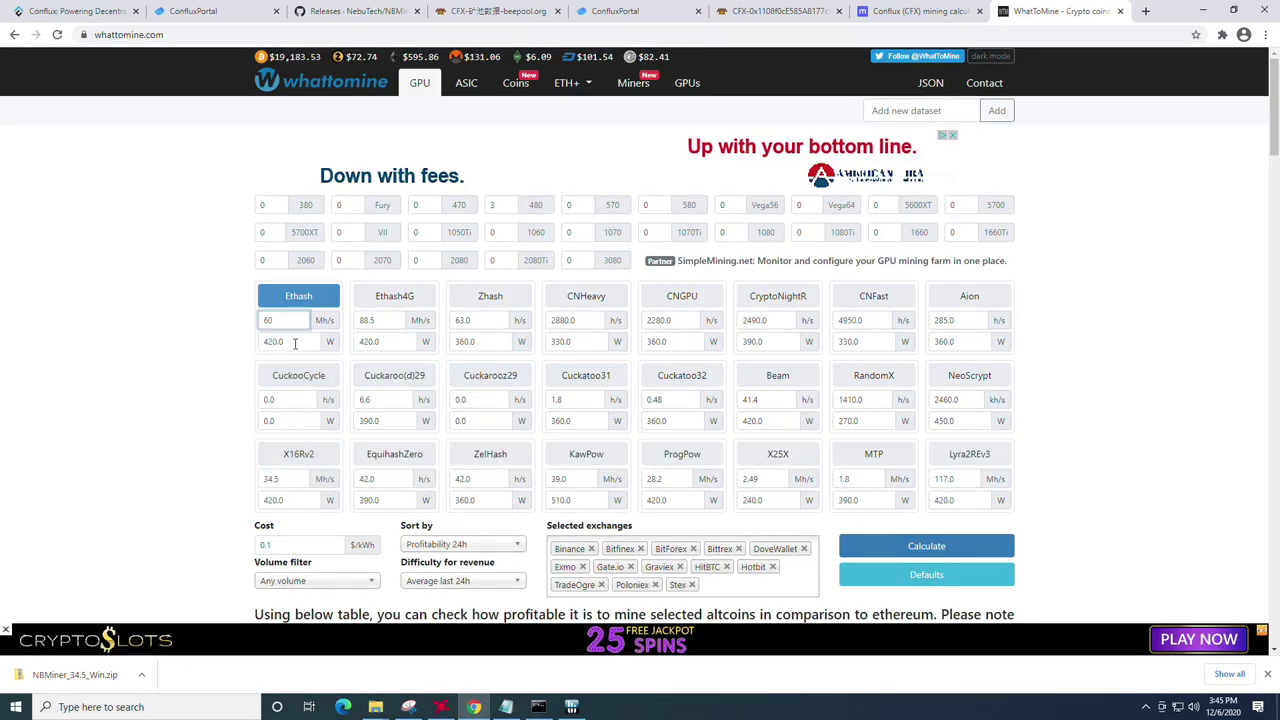
{"action": "key", "text": "Tab"}
{"action": "type", "text": "1"}
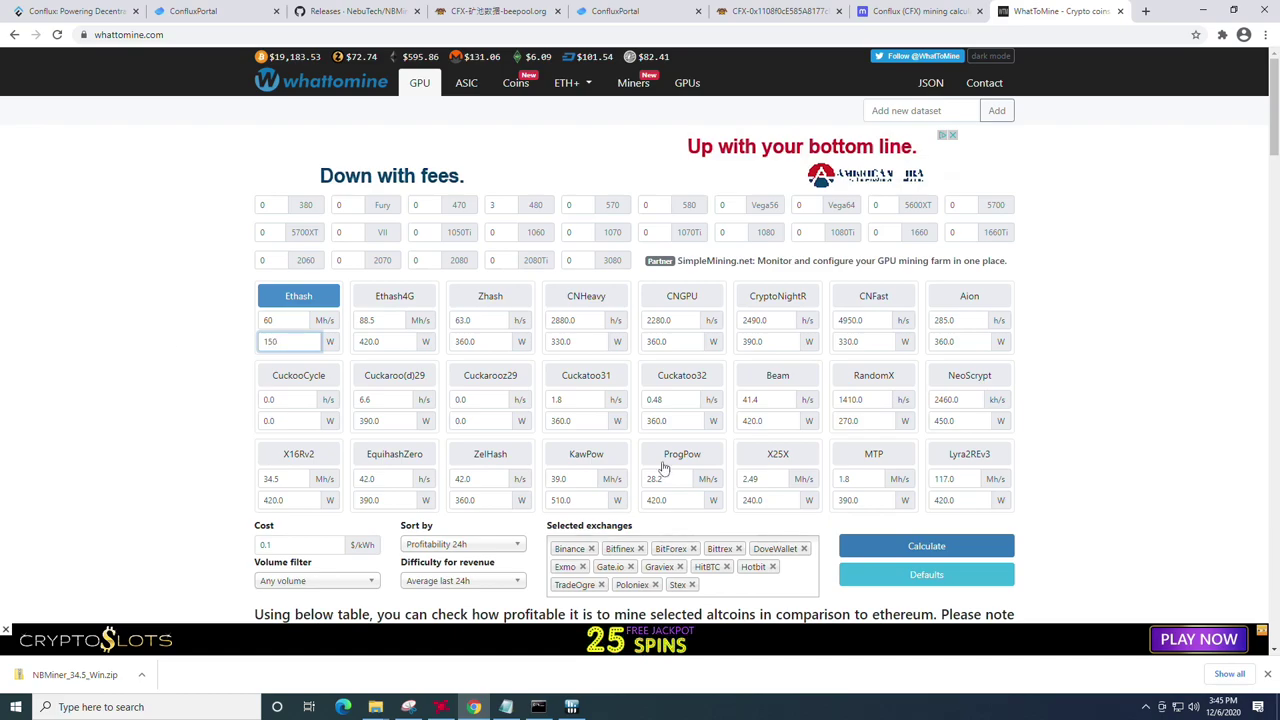
{"action": "type", "text": "50"}
{"action": "left_click", "coordinate": [926, 546]}
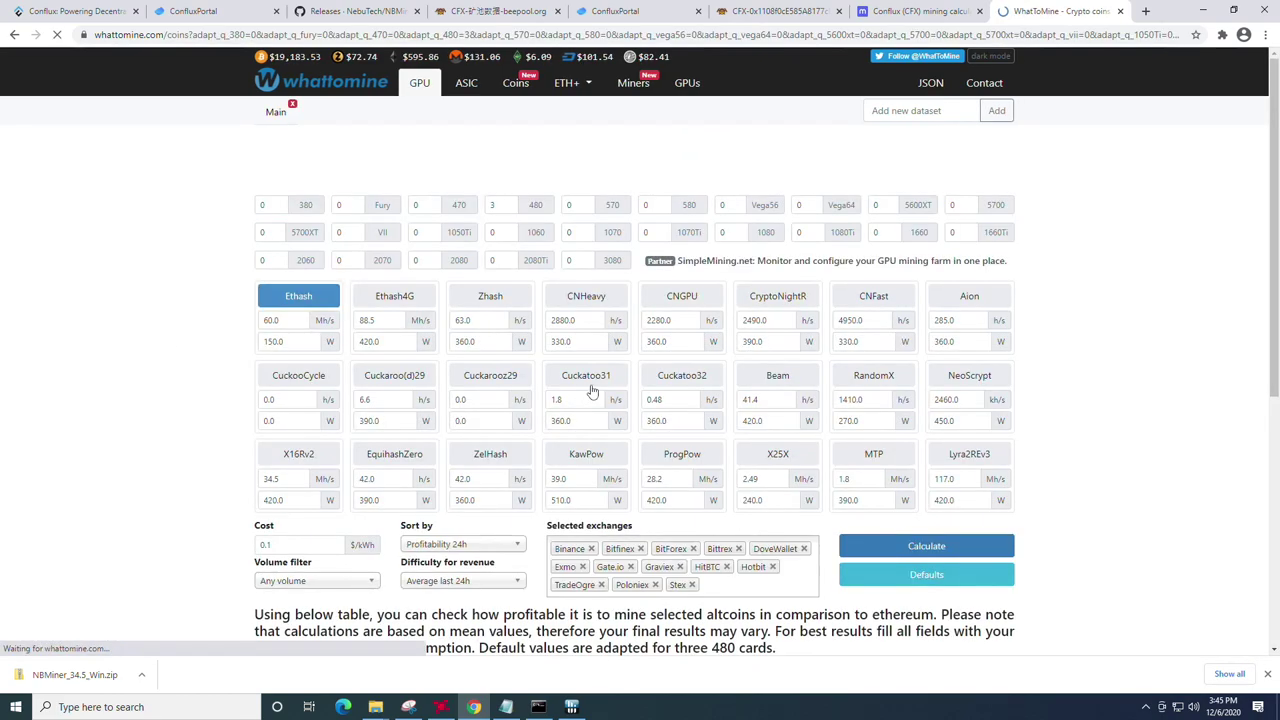
{"action": "scroll", "coordinate": [592, 390], "scroll_direction": "down", "scroll_amount": 4}
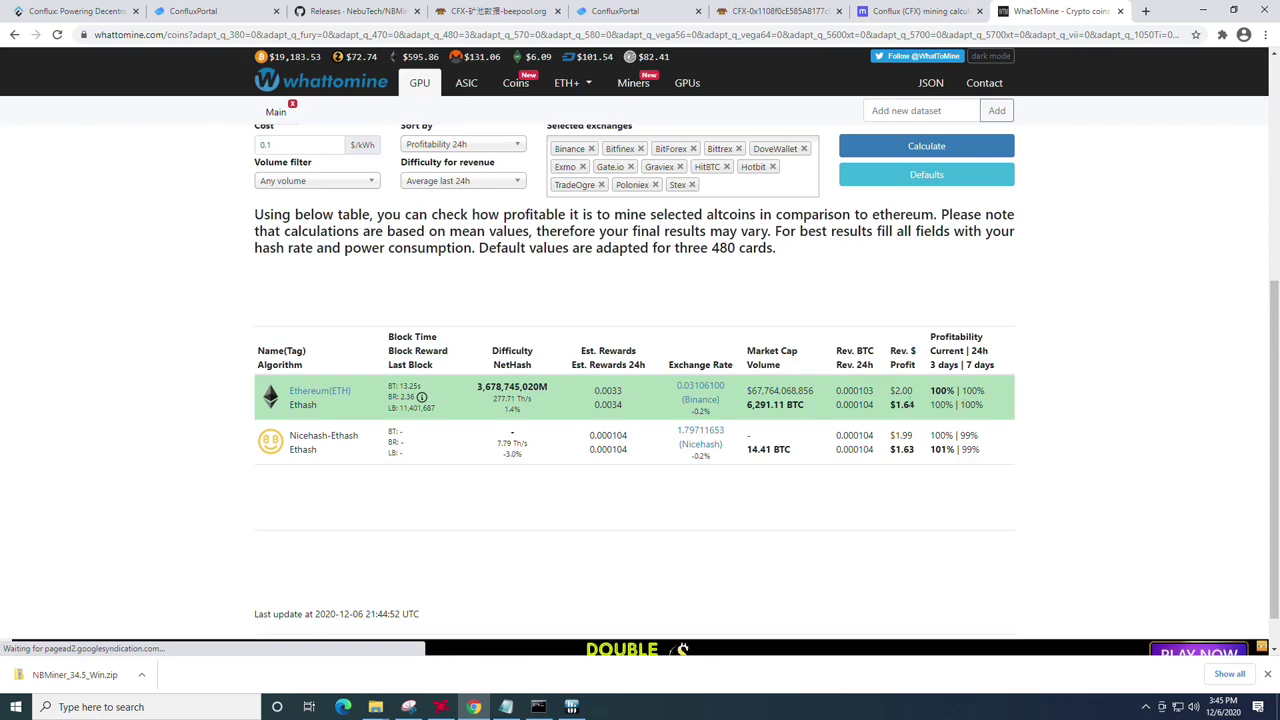
{"action": "double_click", "coordinate": [902, 390]}
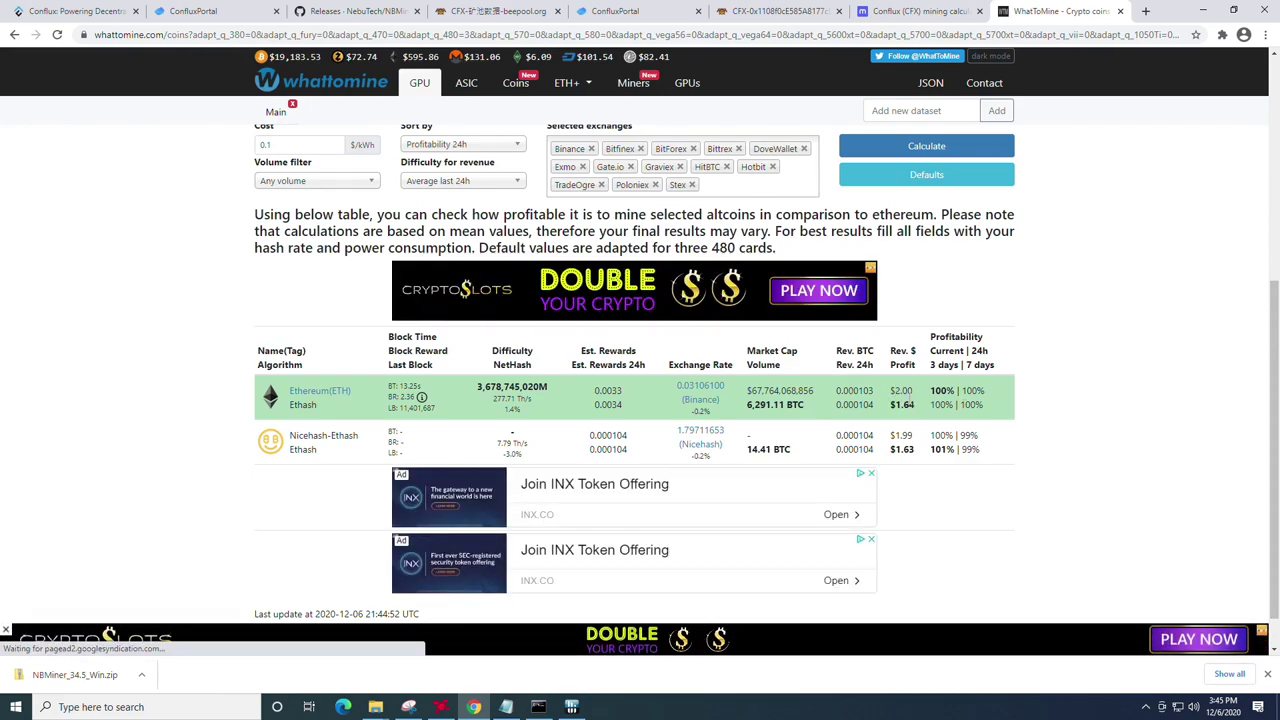
{"action": "double_click", "coordinate": [902, 404]}
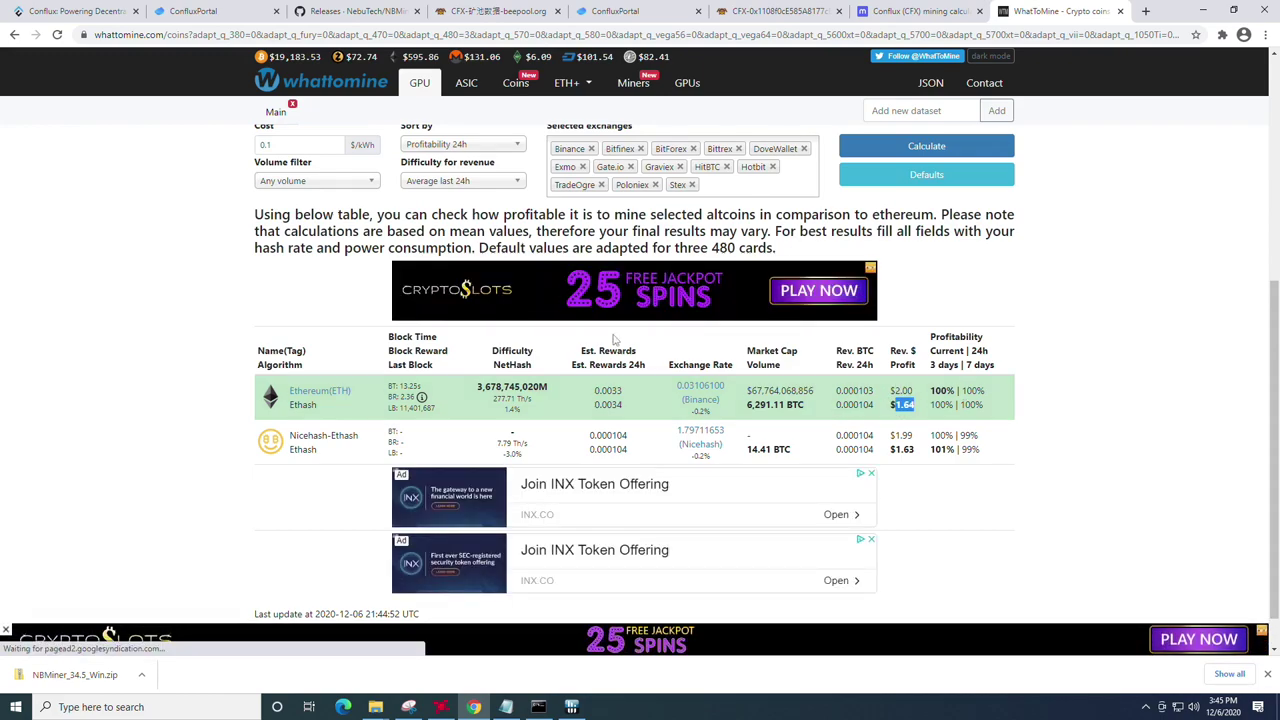
Step: Recalculate Ethash at 63 MH/s and 105 W and highlight Ethereum's new earnings
{"action": "scroll", "coordinate": [293, 321], "scroll_direction": "up", "scroll_amount": 4}
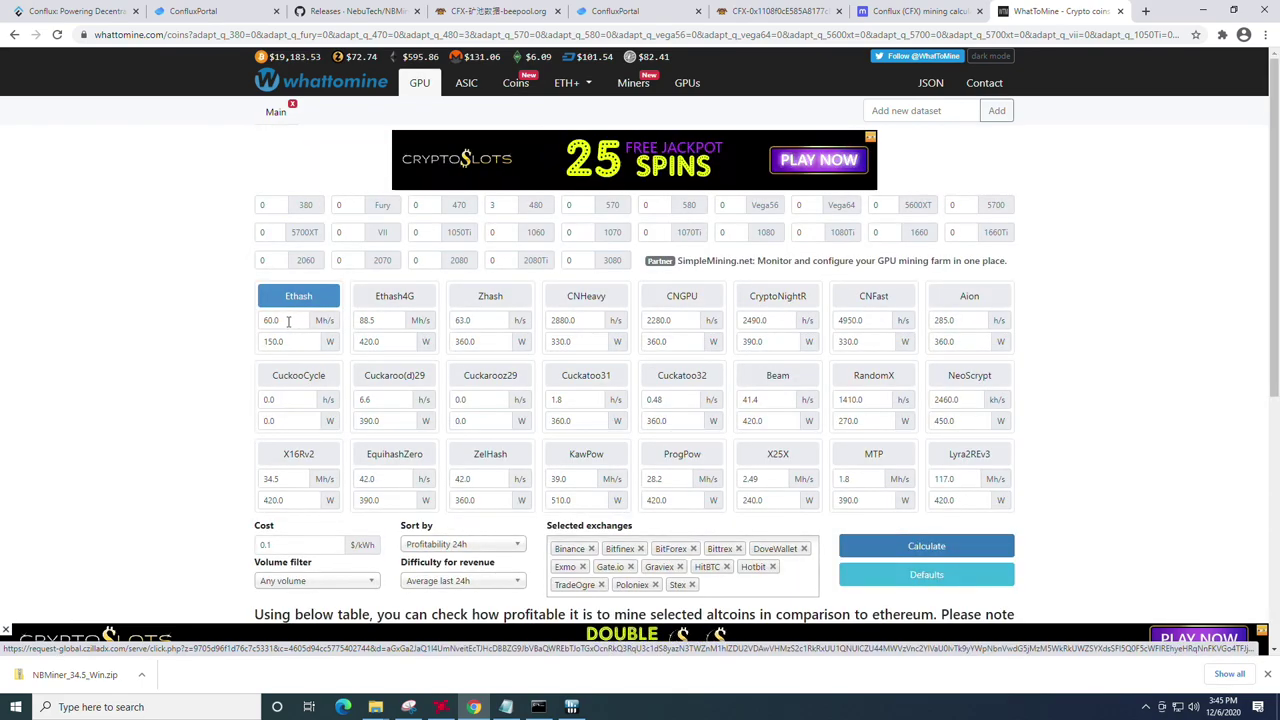
{"action": "double_click", "coordinate": [287, 321]}
{"action": "type", "text": "63"}
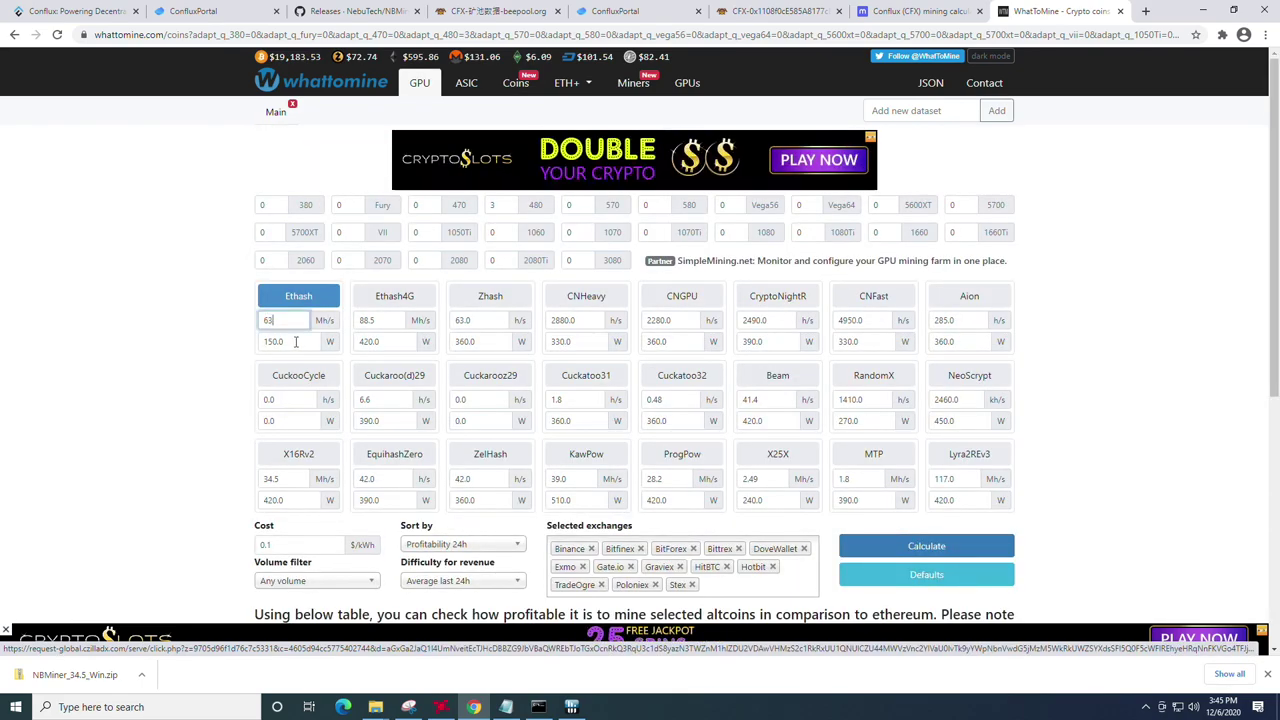
{"action": "key", "text": "Tab"}
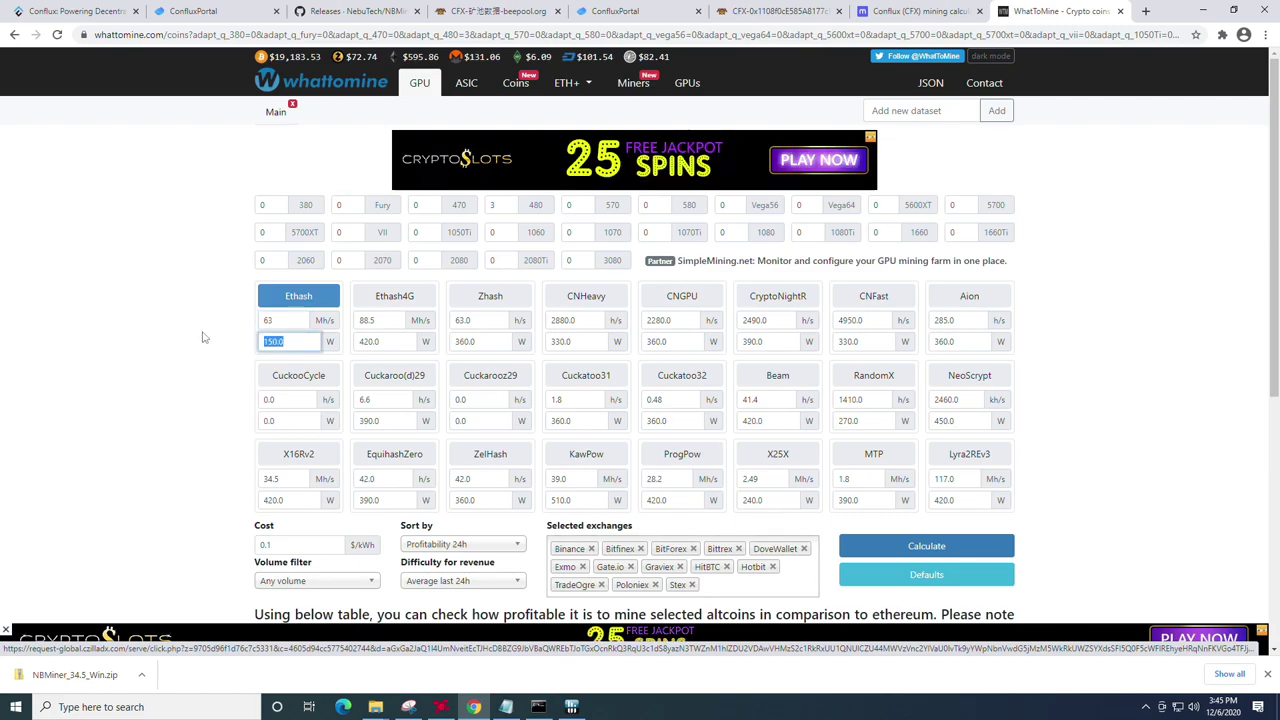
{"action": "type", "text": "105"}
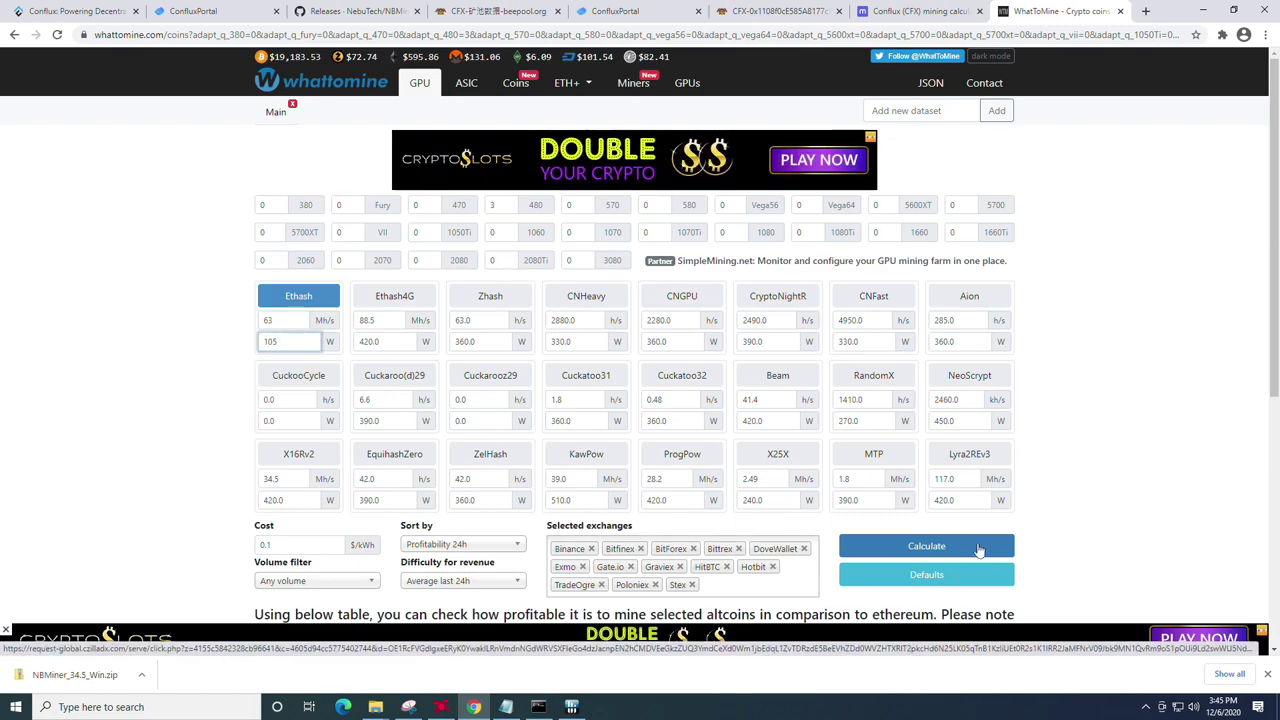
{"action": "left_click", "coordinate": [960, 549]}
{"action": "scroll", "coordinate": [773, 470], "scroll_direction": "down", "scroll_amount": 4}
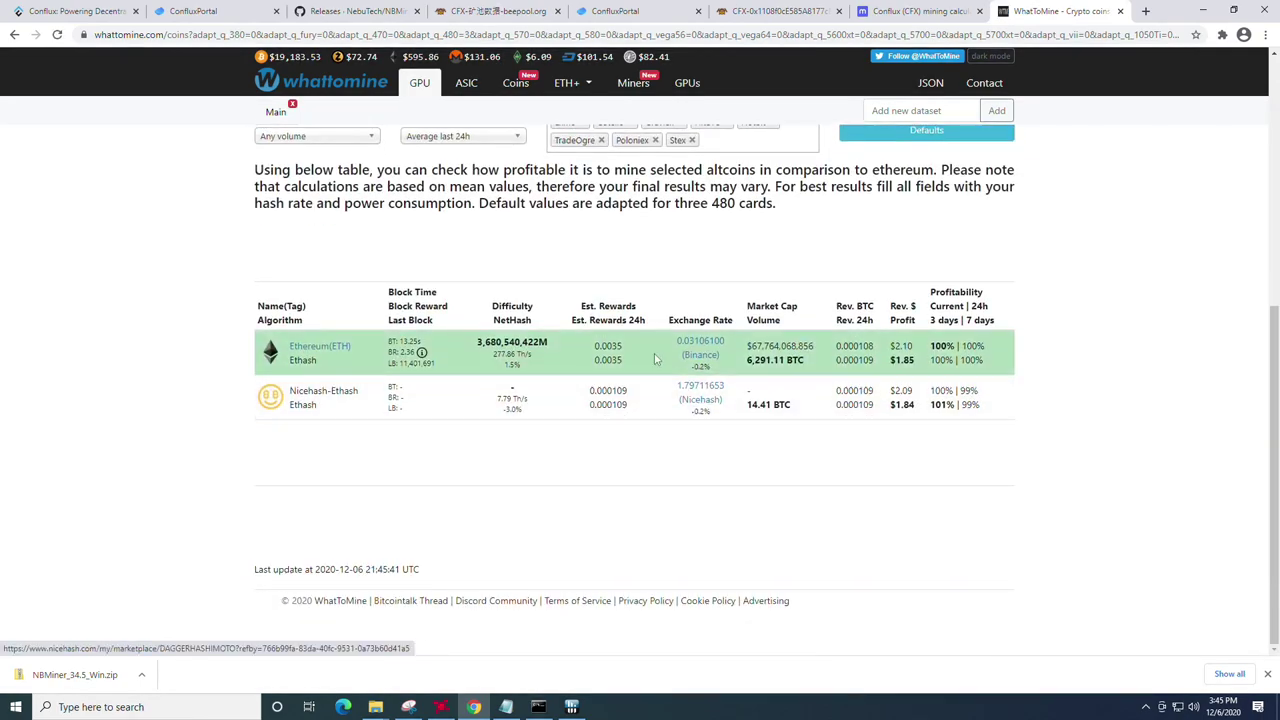
{"action": "double_click", "coordinate": [903, 346]}
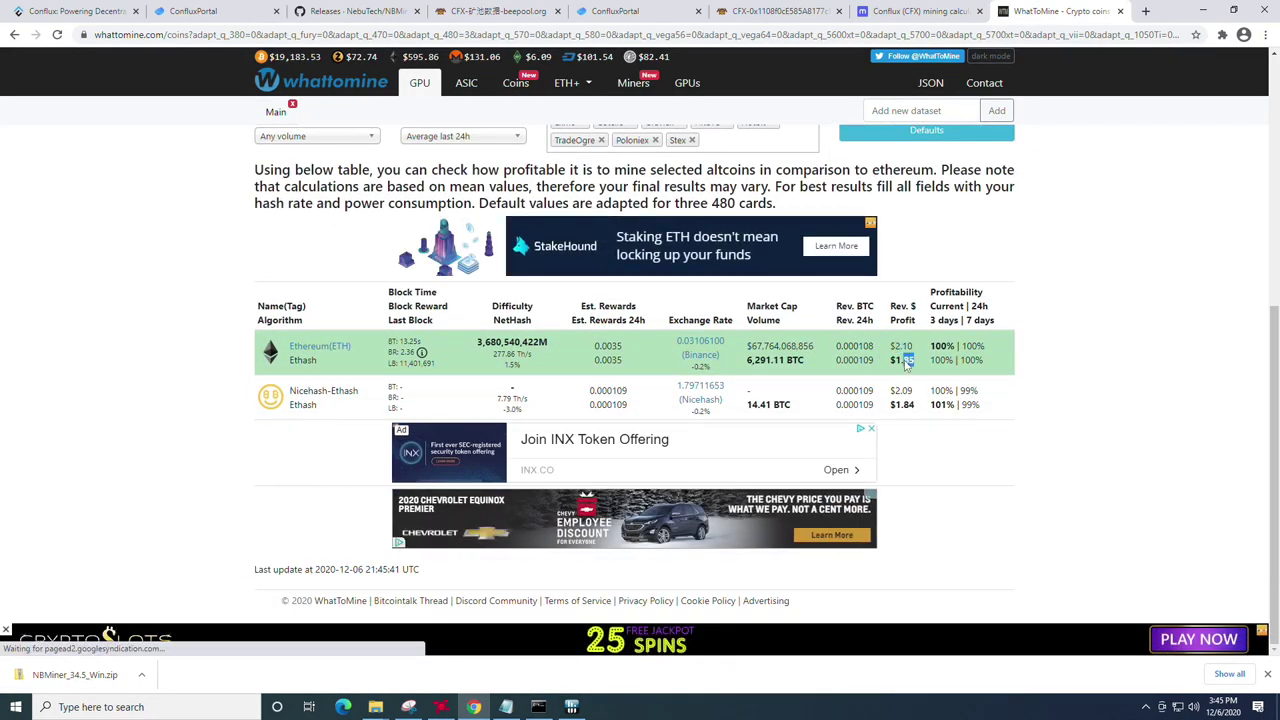
Step: In the minerstat tab, set hashrate 25 MH/s and power 200 W, then recalculate
{"action": "left_click", "coordinate": [898, 14]}
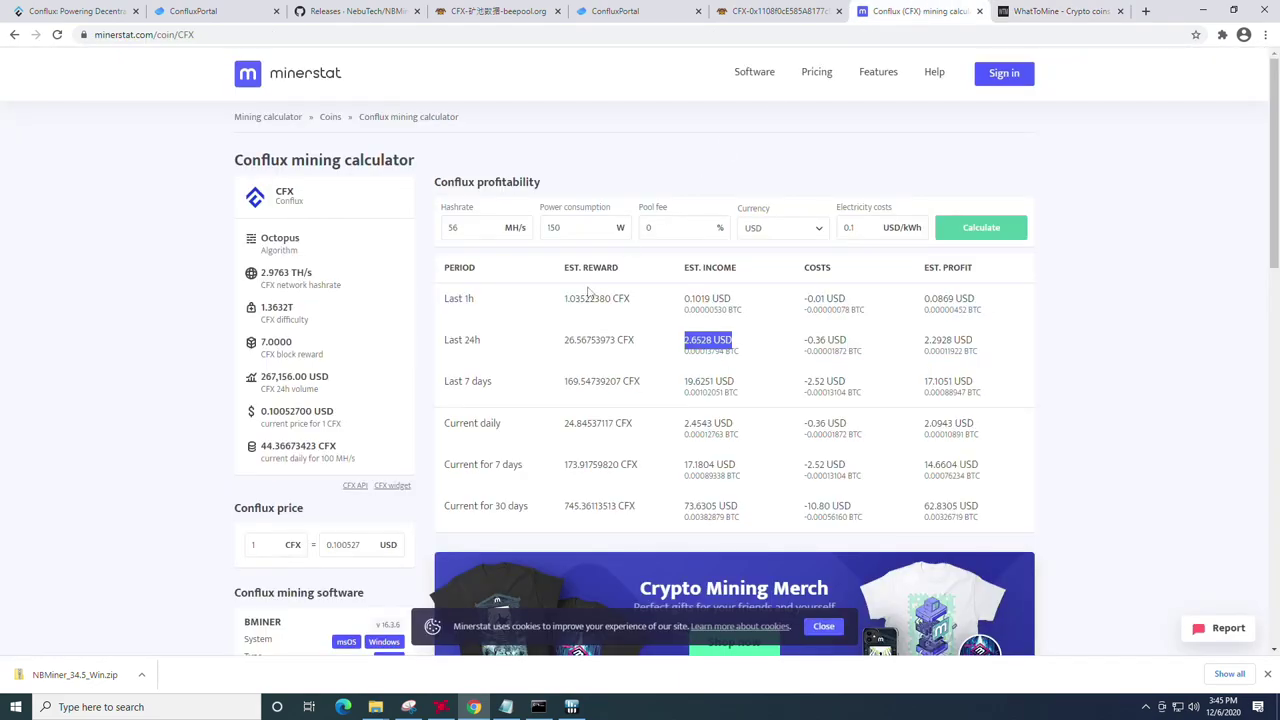
{"action": "double_click", "coordinate": [476, 228]}
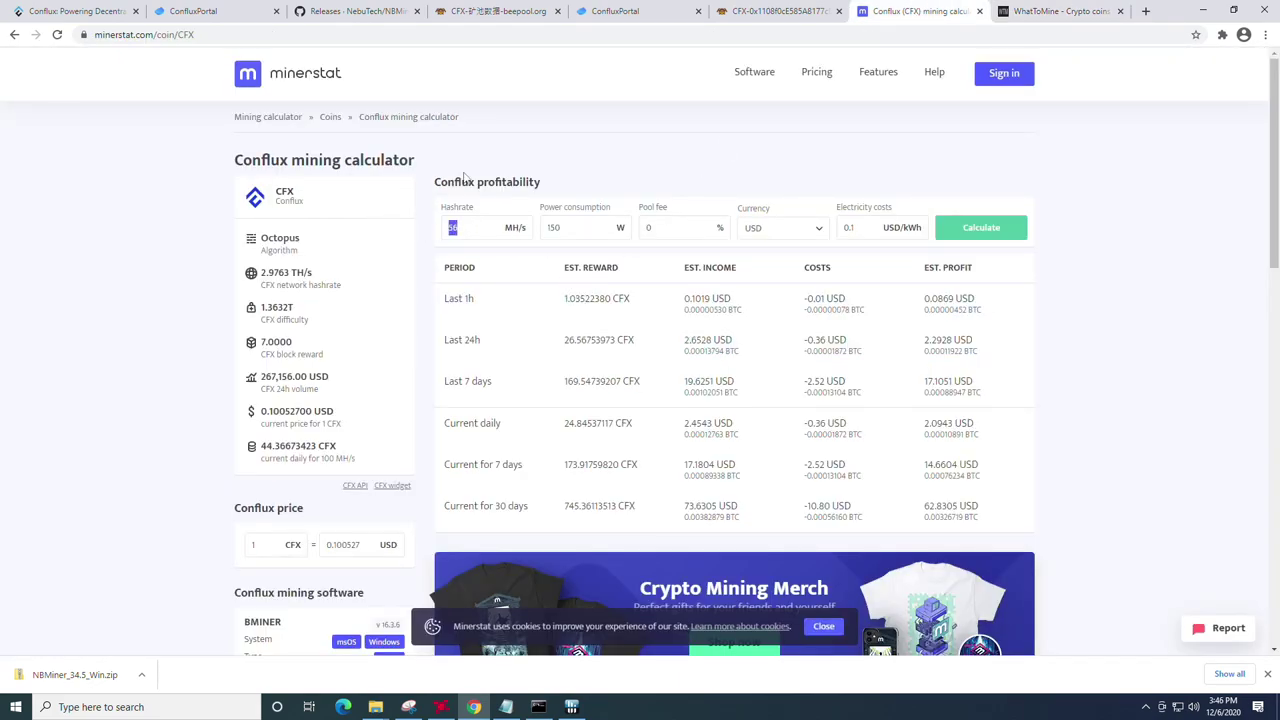
{"action": "type", "text": "25"}
{"action": "key", "text": "Tab"}
{"action": "type", "text": "200"}
{"action": "left_click", "coordinate": [1003, 229]}
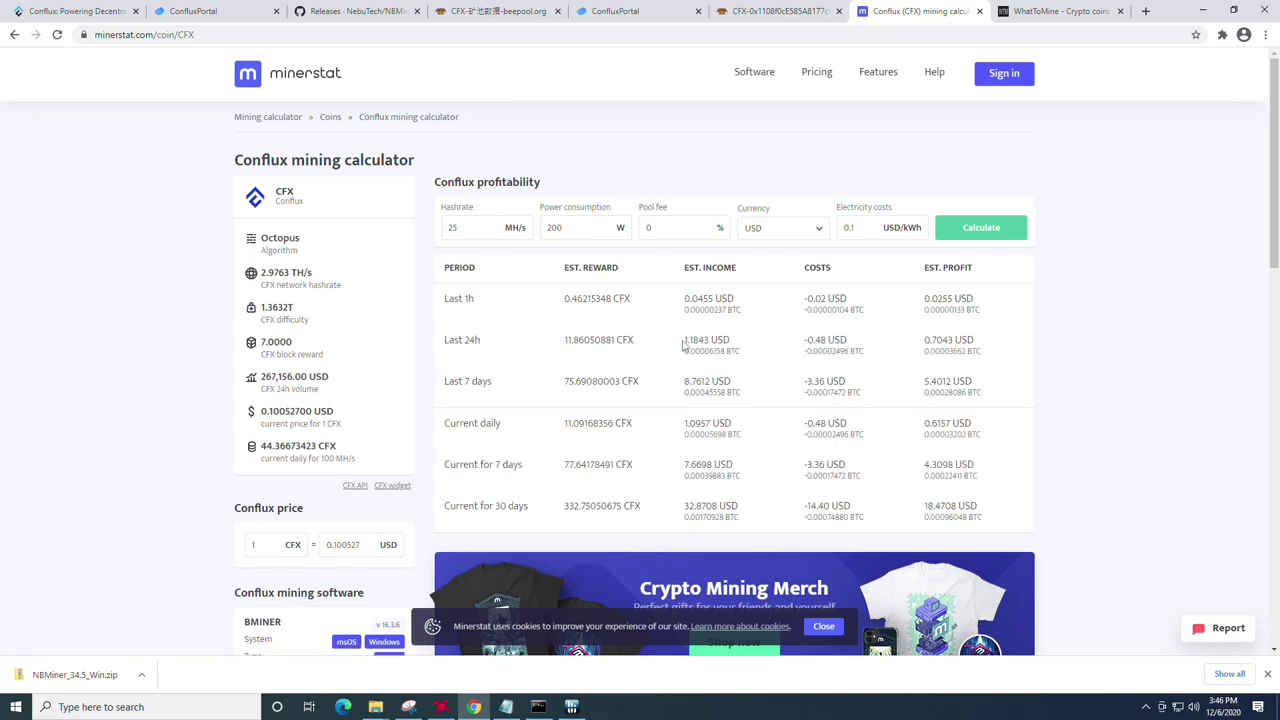
Step: Highlight the 1.1843 USD last-24h income and 0.7043 USD profit figures
{"action": "left_click_drag", "start_coordinate": [684, 343], "coordinate": [710, 344]}
{"action": "left_click_drag", "start_coordinate": [924, 345], "coordinate": [962, 345]}
{"action": "left_click", "coordinate": [856, 345]}
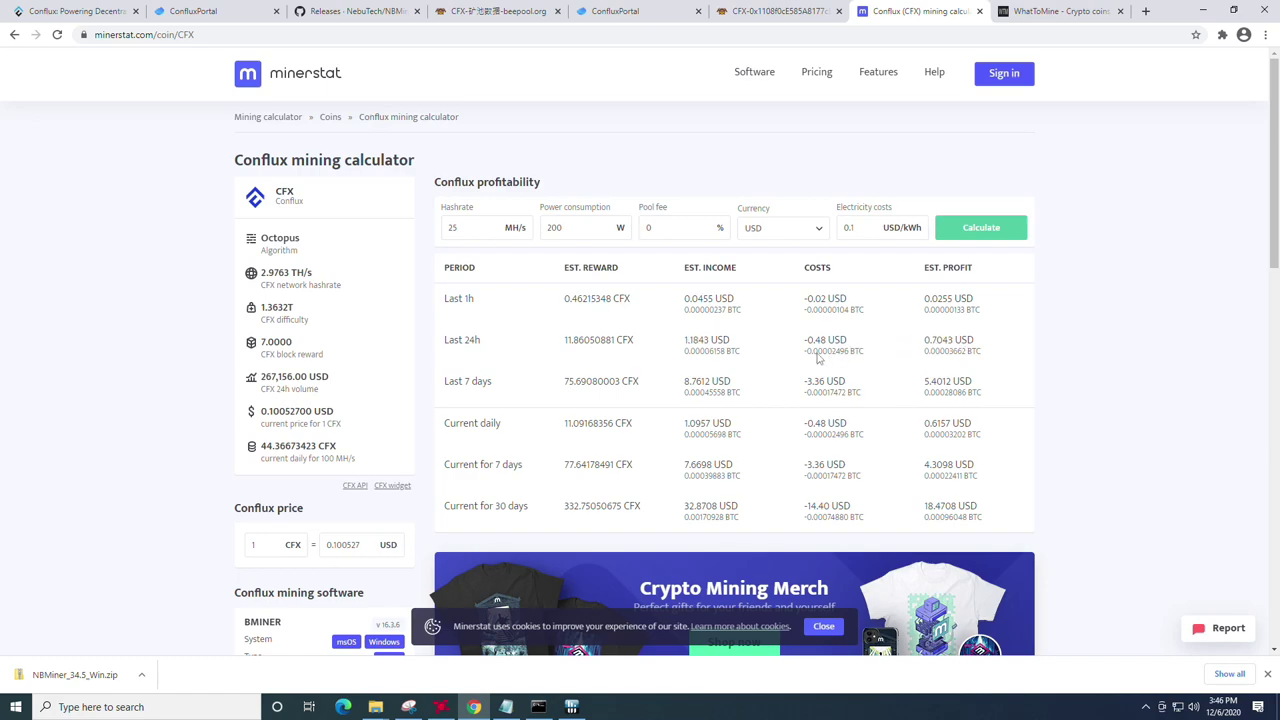